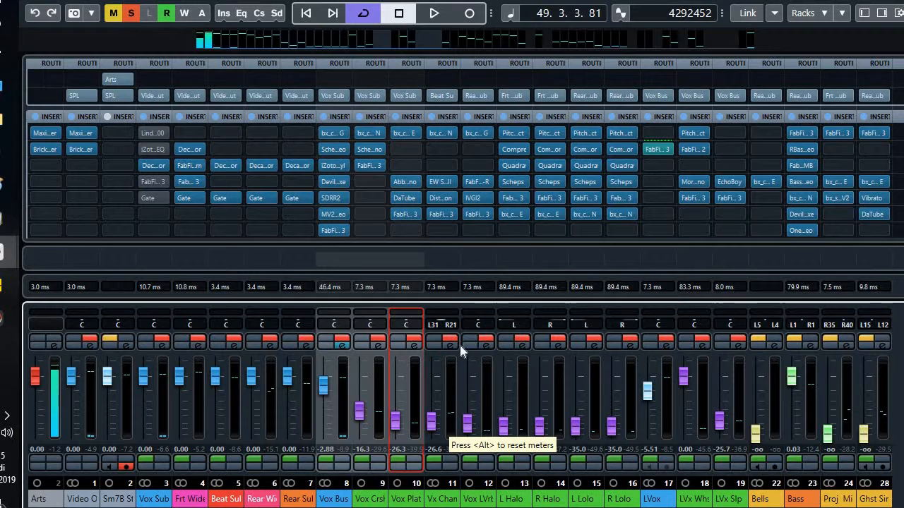
- Turn off solo on the Vox Chan, Vox LVrl, L Halo, R Halo, L Lolo and R Lolo channels
click(449, 338)
click(482, 338)
drag(534, 340, 632, 339)
click(632, 339)
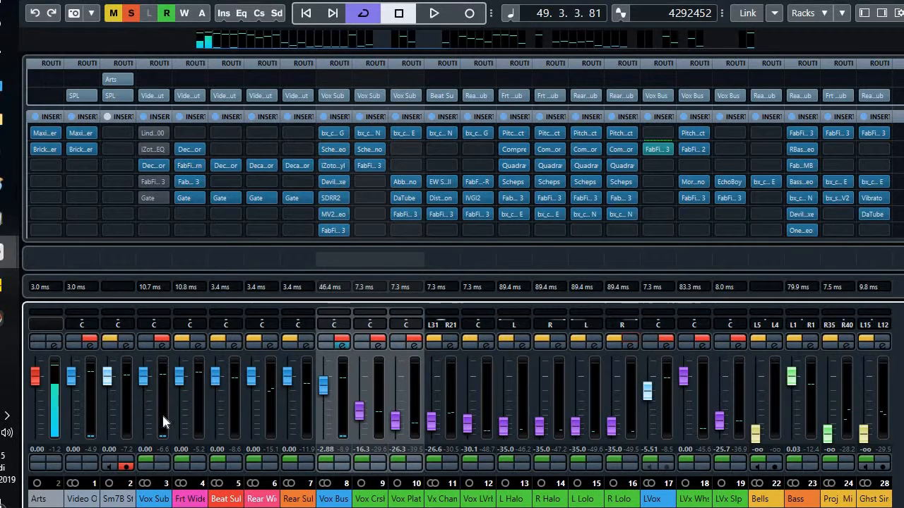
- Select the Vox Sub channel and play a short passage of the remaining soloed channels, stopping playback after a few bars
click(168, 352)
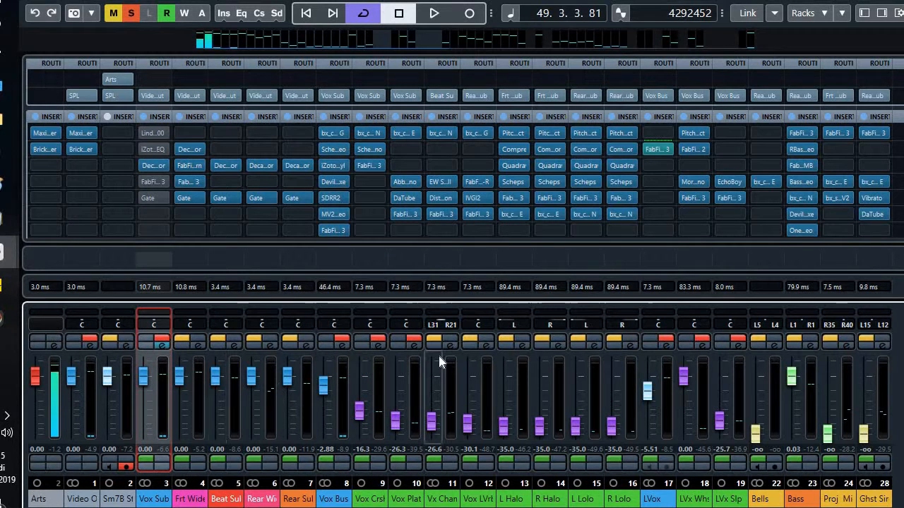
key(space)
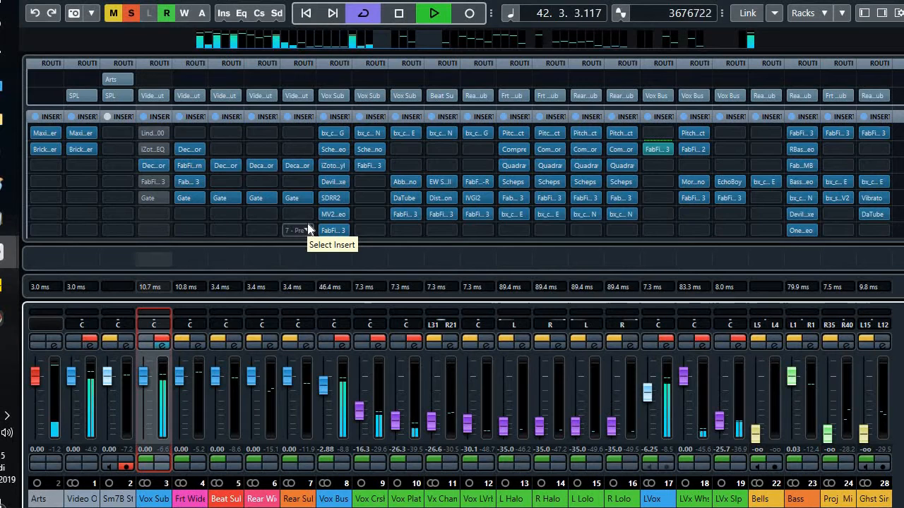
key(space)
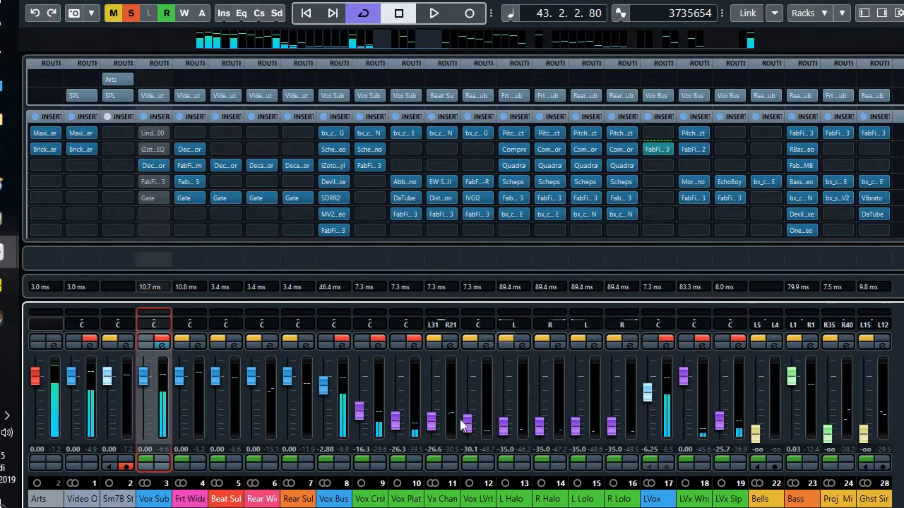
- Solo the Vox Chan channel and select the Beat Sub group channel
click(459, 307)
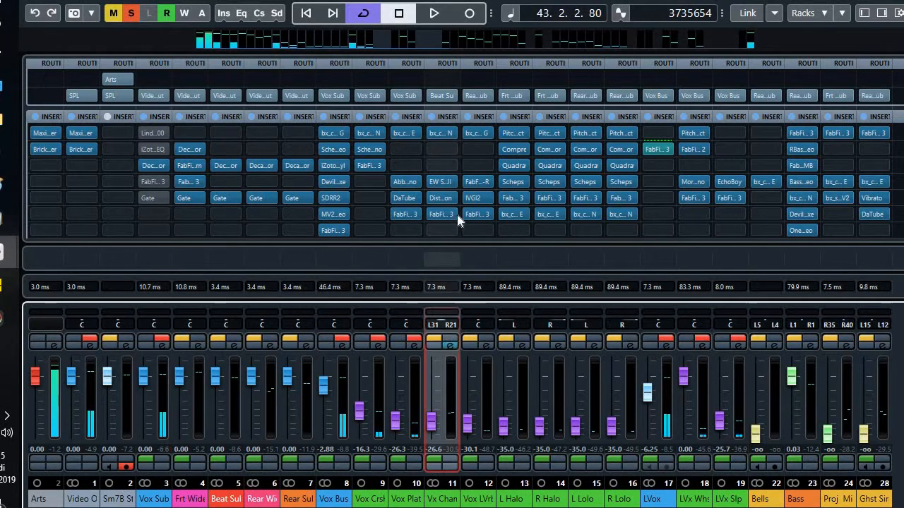
click(453, 339)
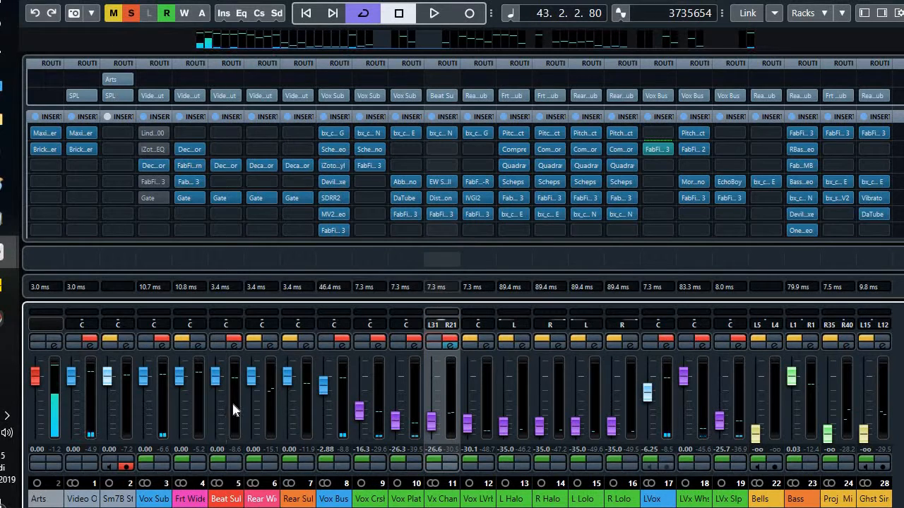
click(230, 412)
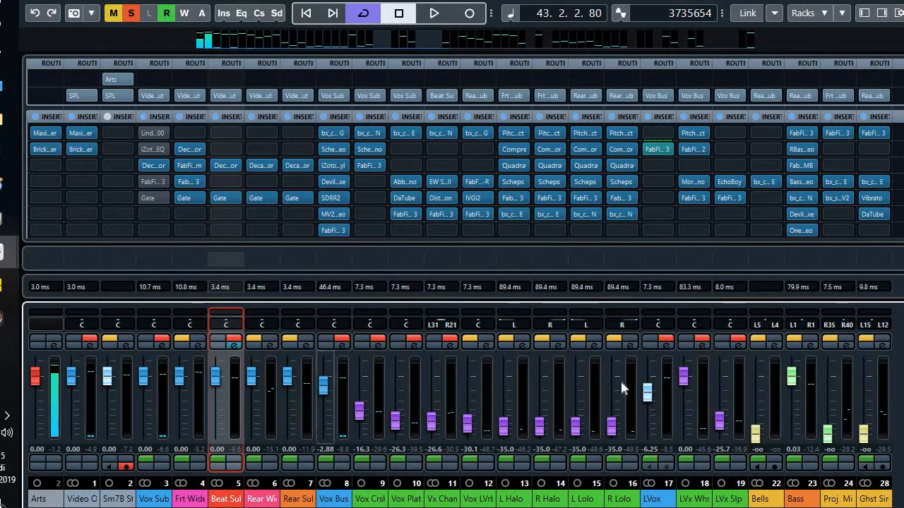
- Solo the Vox LVrl channel and select the Rear Sub group channel
click(483, 372)
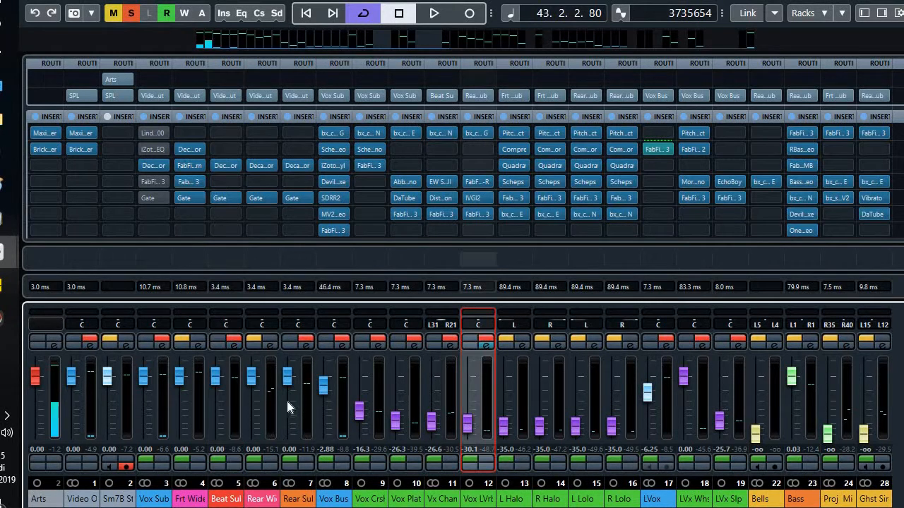
click(257, 340)
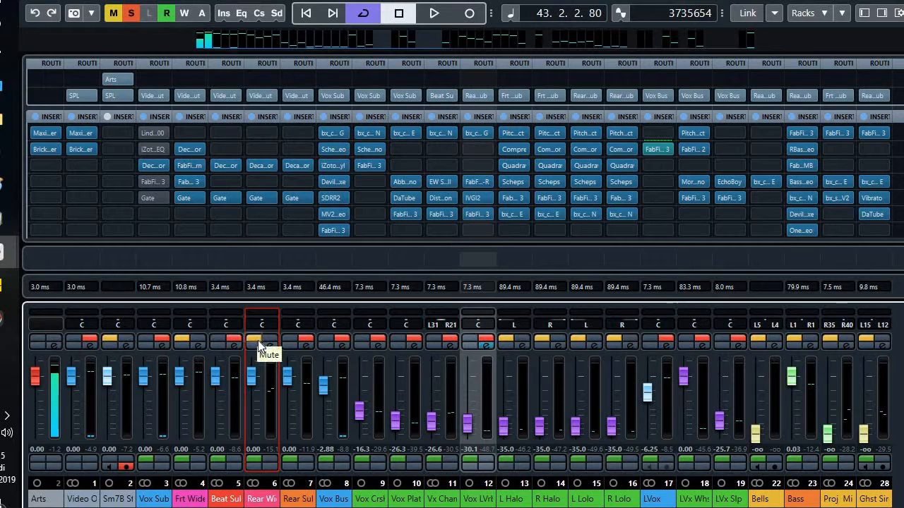
click(310, 393)
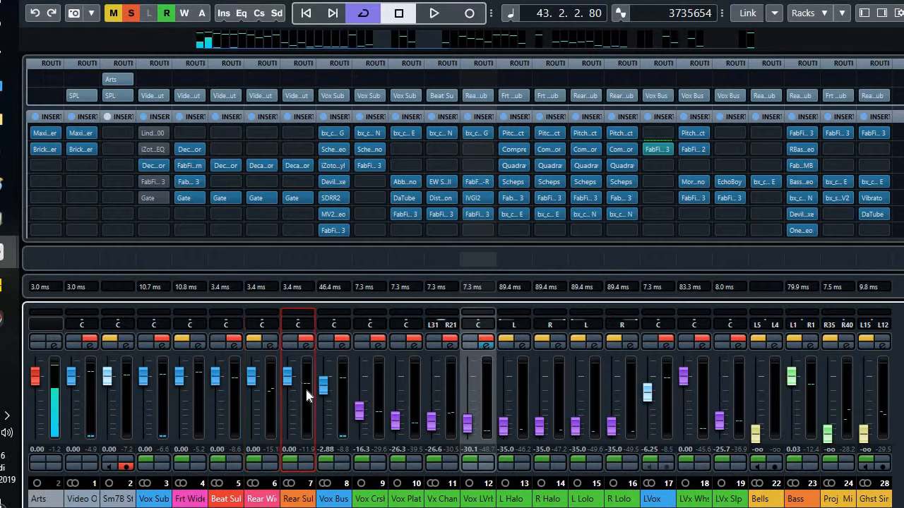
- Solo the L Halo, R Halo, L Lolo and R Lolo channels, selecting the Frt Wide and Rear Wide group channels
click(521, 341)
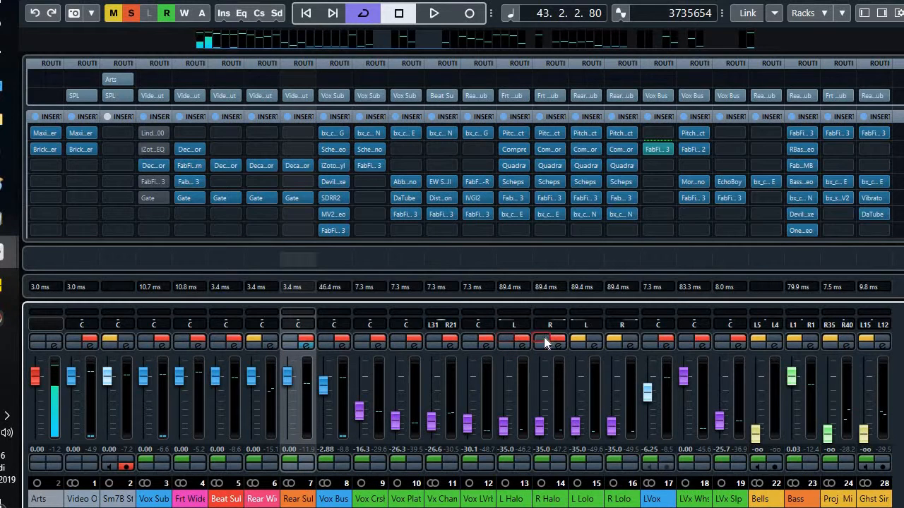
click(543, 337)
click(558, 384)
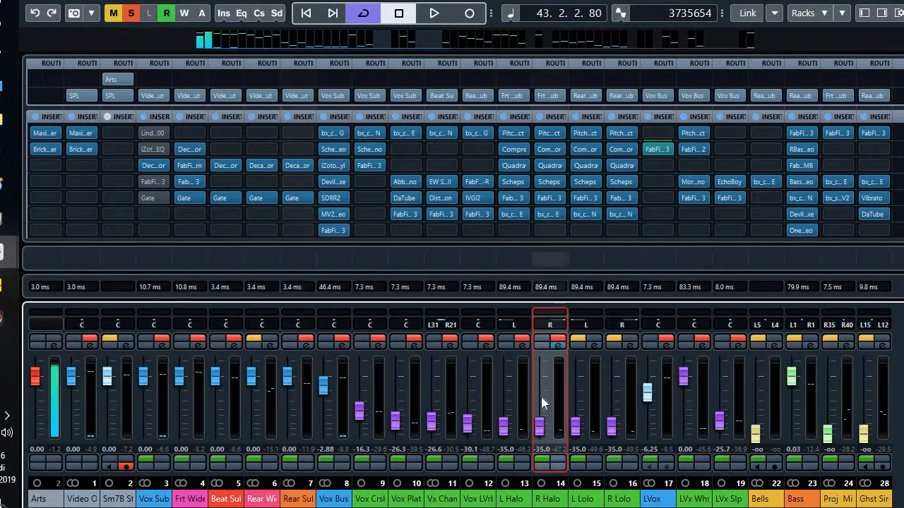
click(519, 389)
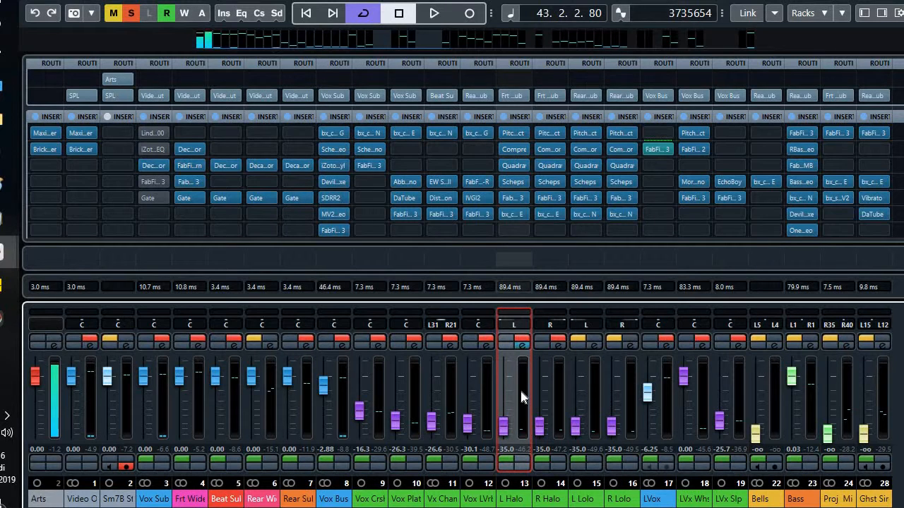
click(201, 418)
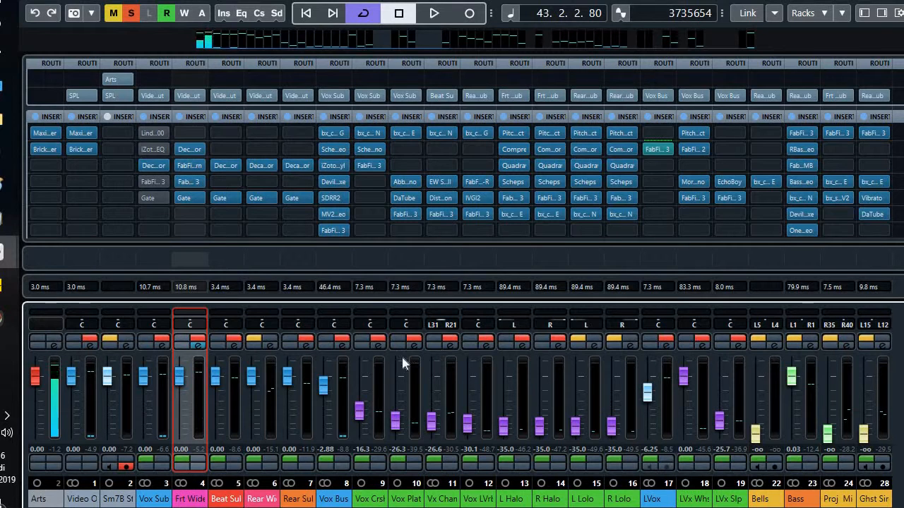
click(629, 341)
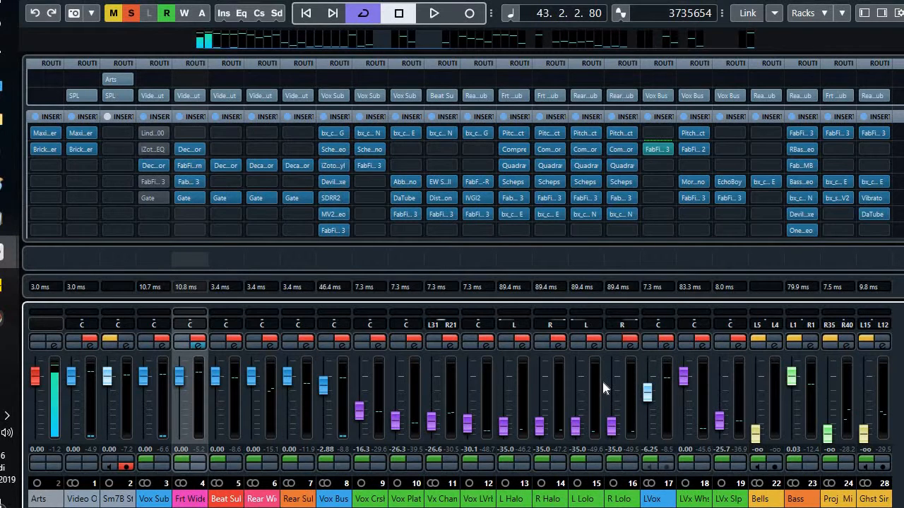
click(269, 380)
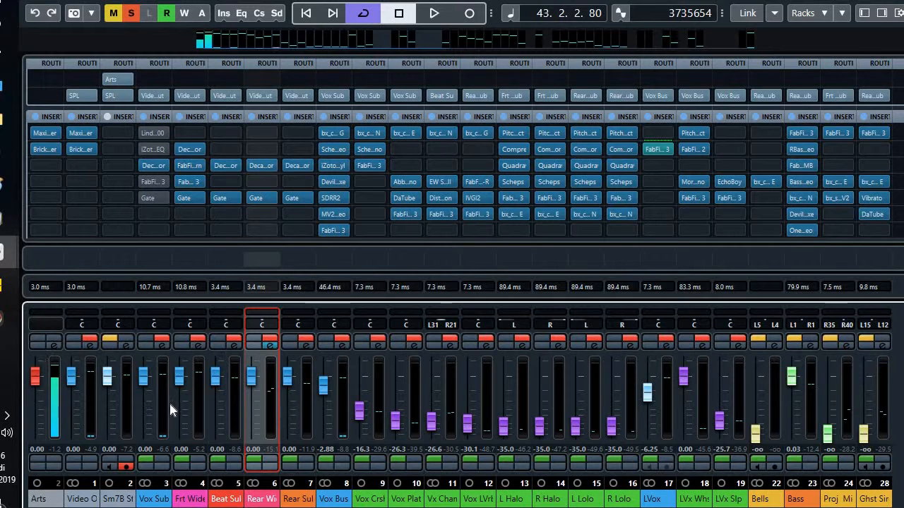
- Select the Frt Wide, Vox Sub, Beat Sub and Rear Sub group channels one after another to point them out
click(174, 405)
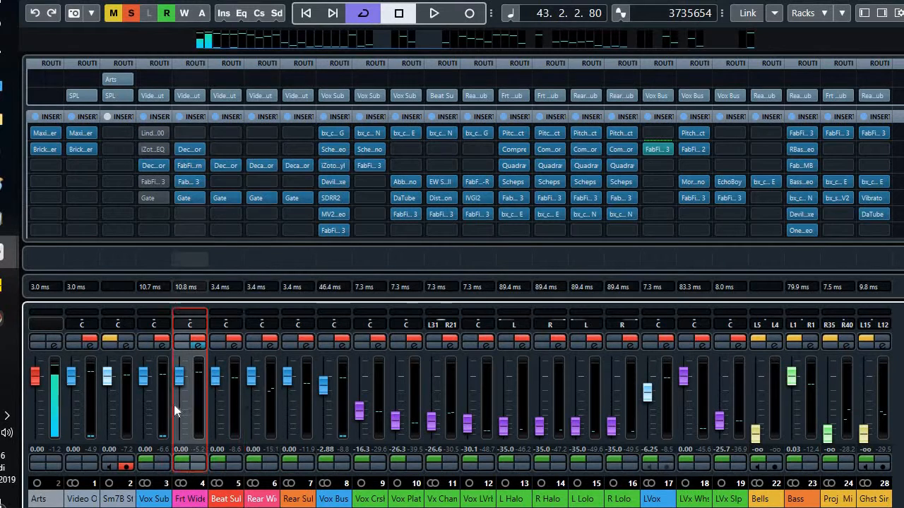
click(161, 405)
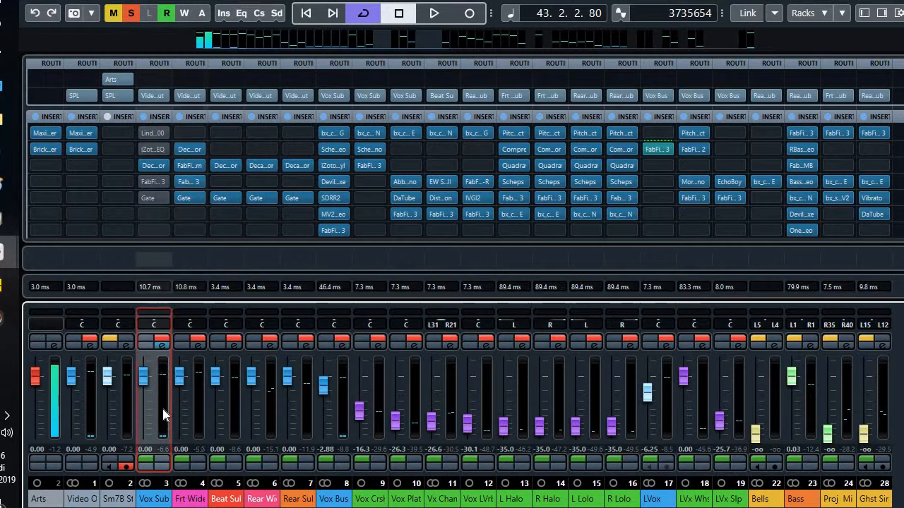
click(234, 412)
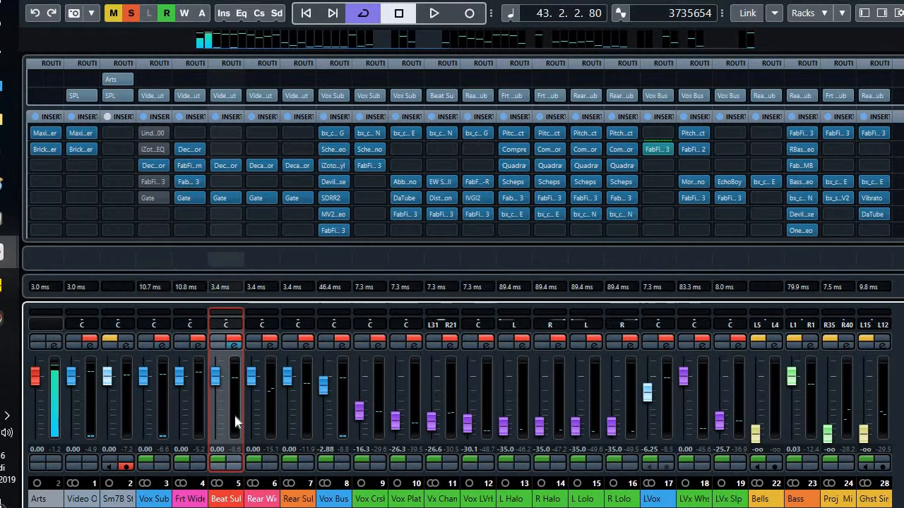
click(304, 414)
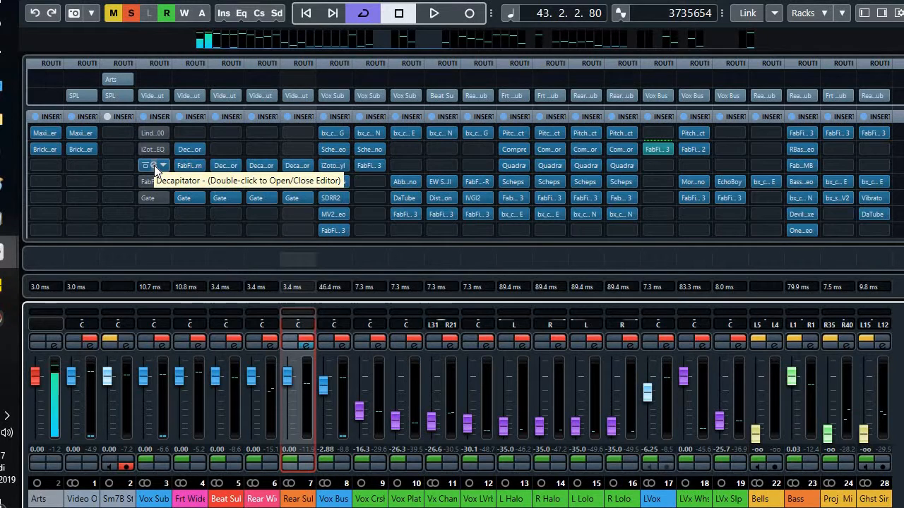
- Open the Decapitator in insert 3 of the Vox Sub channel and reposition its window to examine the settings
double_click(154, 166)
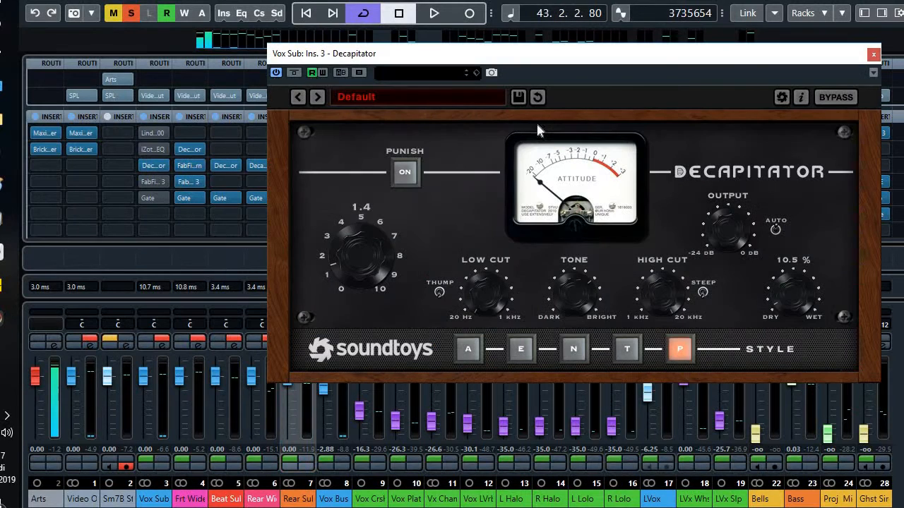
drag(463, 58, 455, 41)
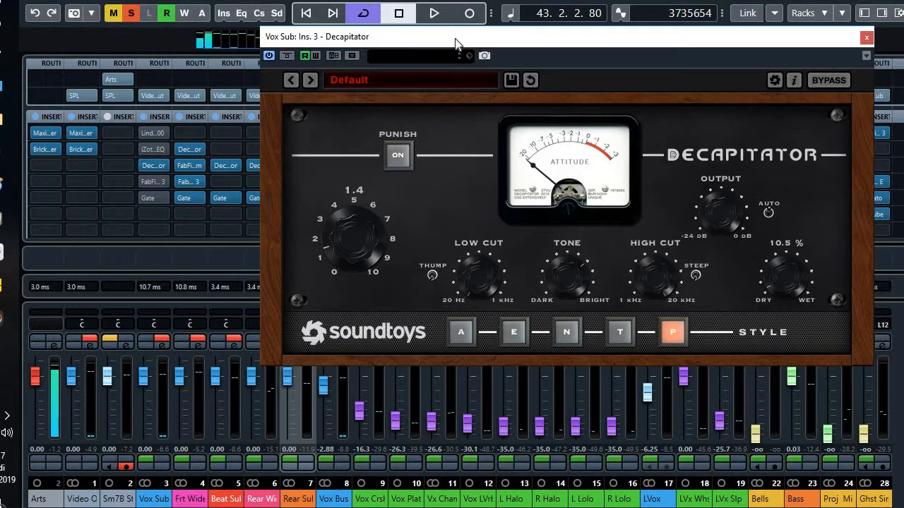
drag(455, 44, 460, 37)
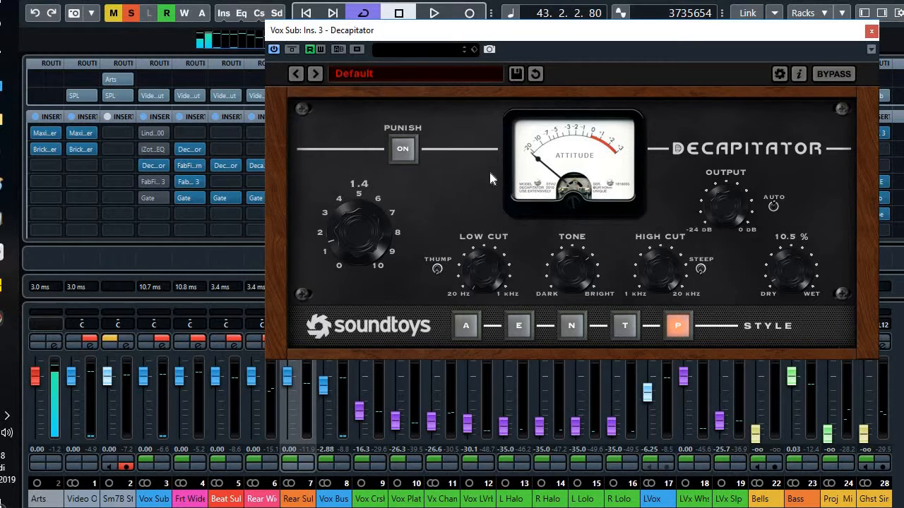
drag(476, 29, 481, 27)
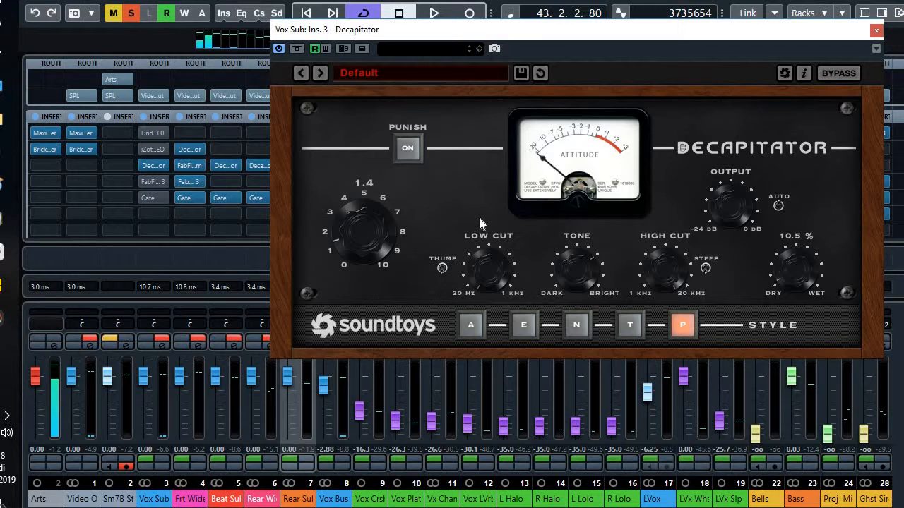
- Cycle the Vox Sub Decapitator through styles A, E, N and T, return it to P, and close the plug-in
click(471, 325)
click(524, 324)
click(576, 325)
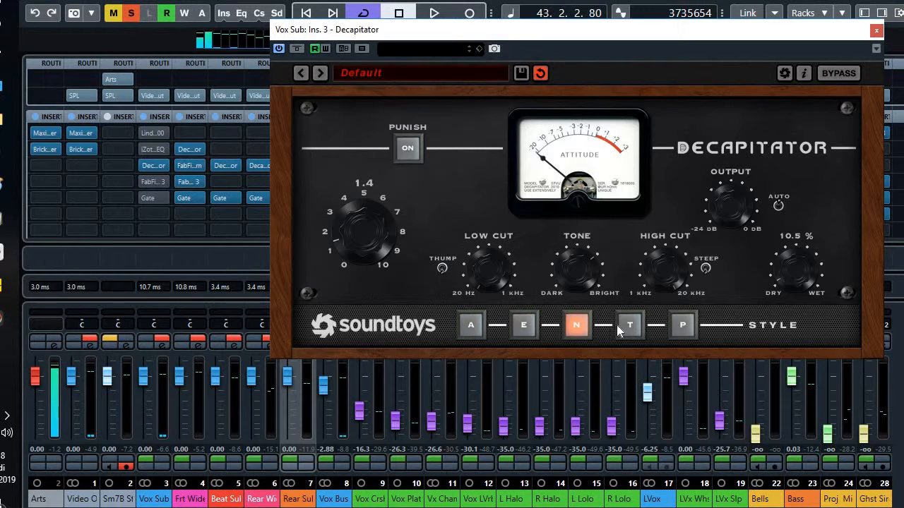
click(629, 325)
click(681, 325)
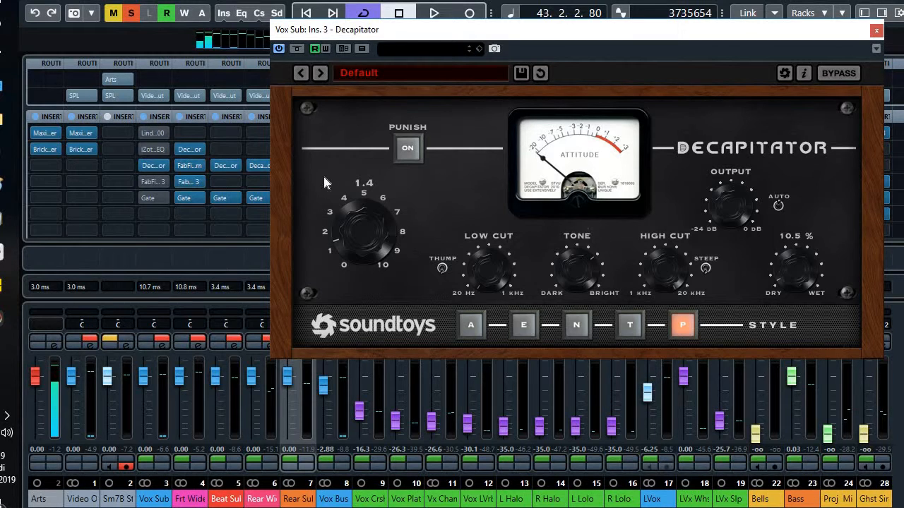
click(877, 30)
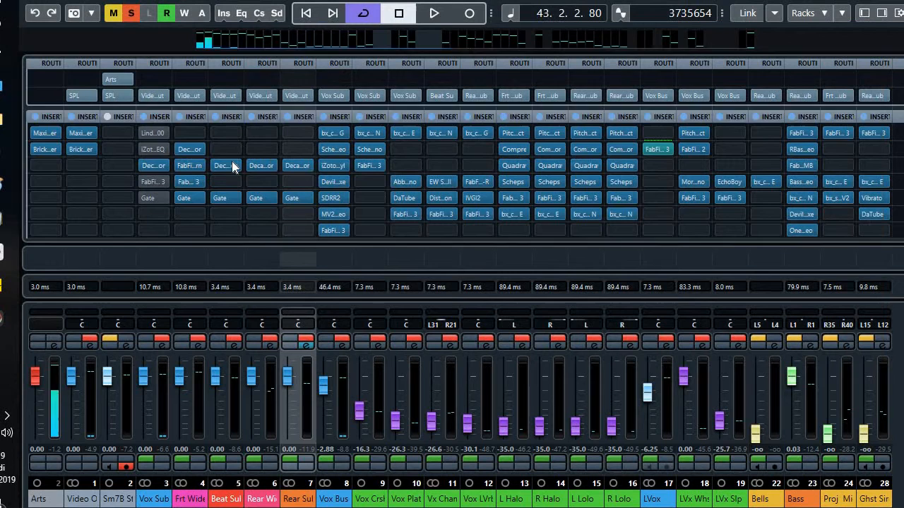
- Open the Decapitator in insert 3 of the Rear Sub channel, examine its mix and tone controls, and close it
click(309, 377)
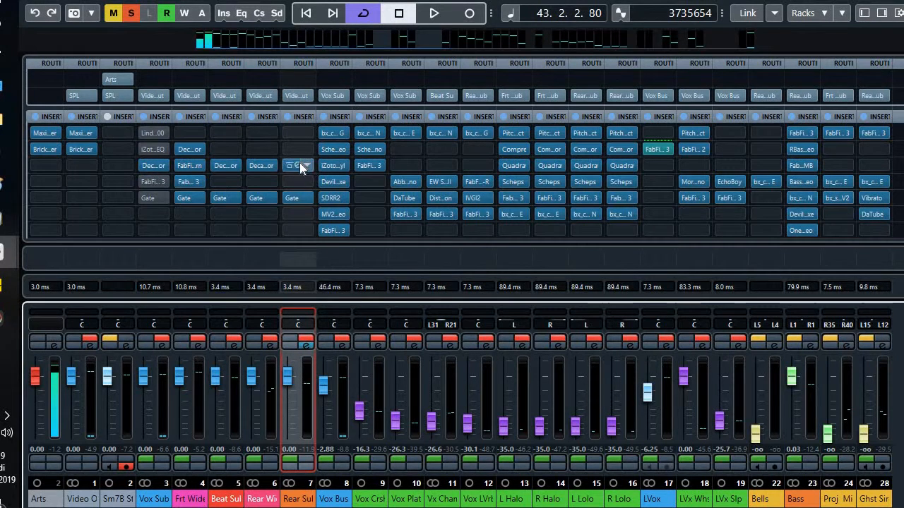
click(299, 164)
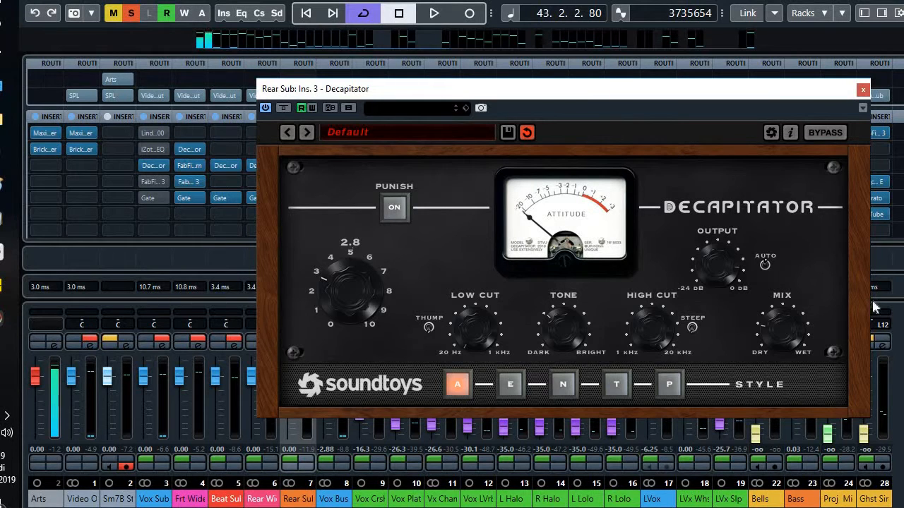
mouse_move(799, 307)
mouse_move(562, 297)
click(863, 91)
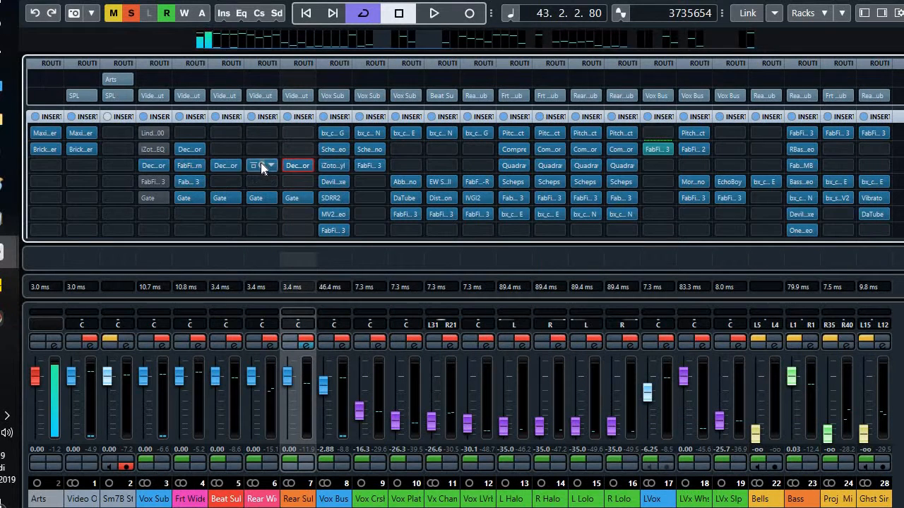
- Check the insert 3 saturation on Rear Wide, and select the Vox Bus, Vox Crsl and Vox Plat channels together
click(261, 163)
key(Right)
key(Right)
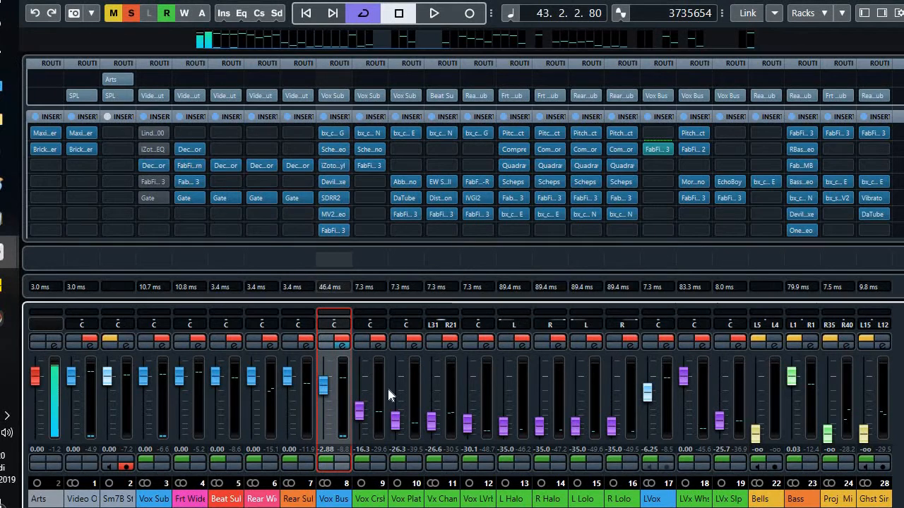
ctrl+click(379, 391)
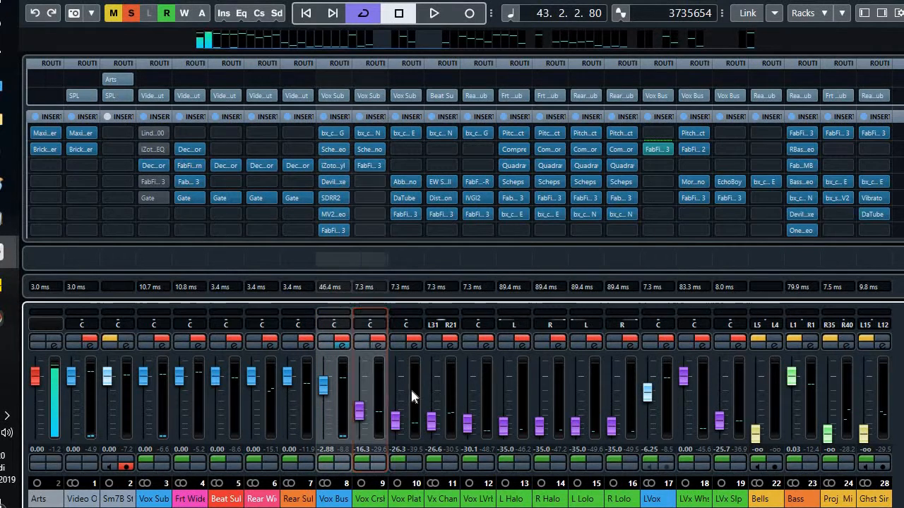
ctrl+click(413, 391)
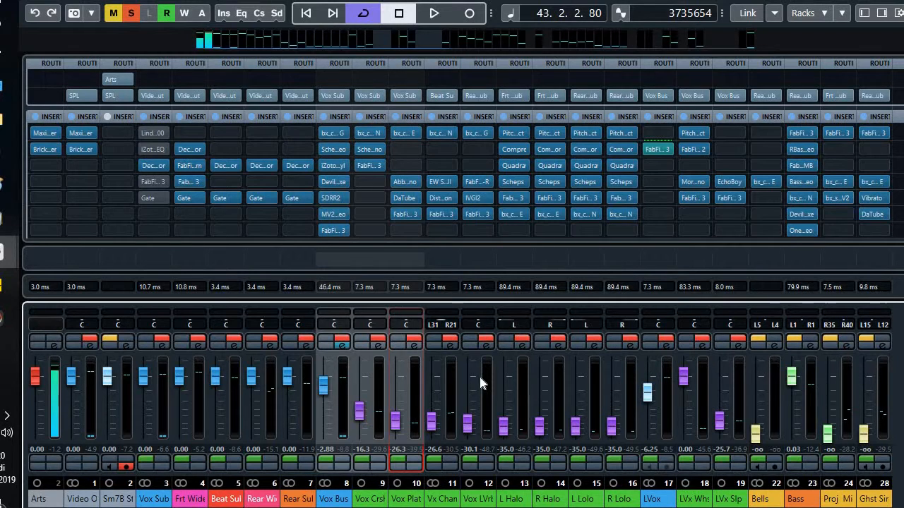
- Open FabFilter Saturn in insert 3 of the Frt Wide Sub channel and reposition its window to examine the mix setting
click(190, 167)
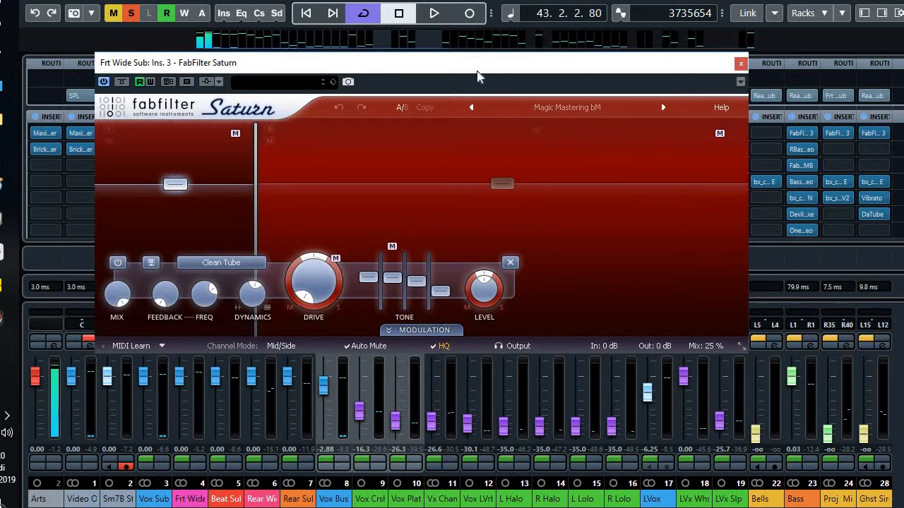
drag(477, 76, 586, 74)
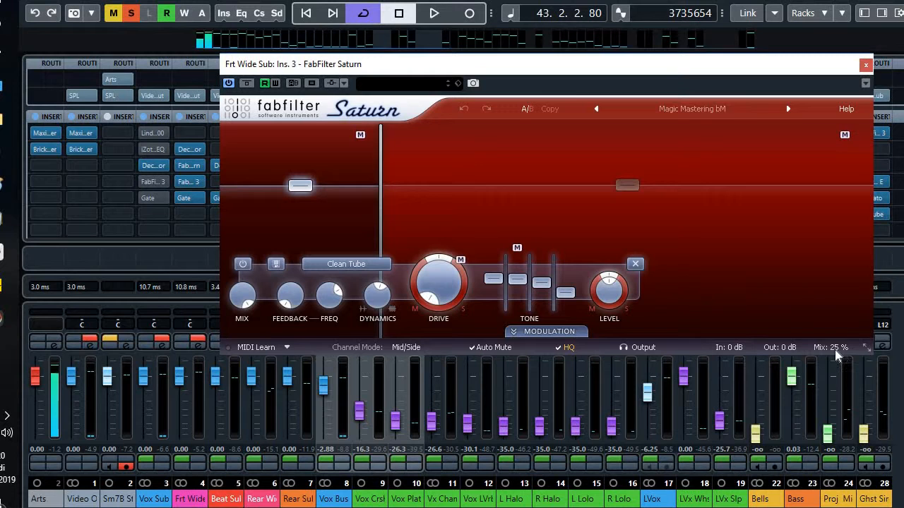
- Show the arrangement with the Saturn window moved aside, and place the playhead between bars 33 and 41
mouse_move(837, 354)
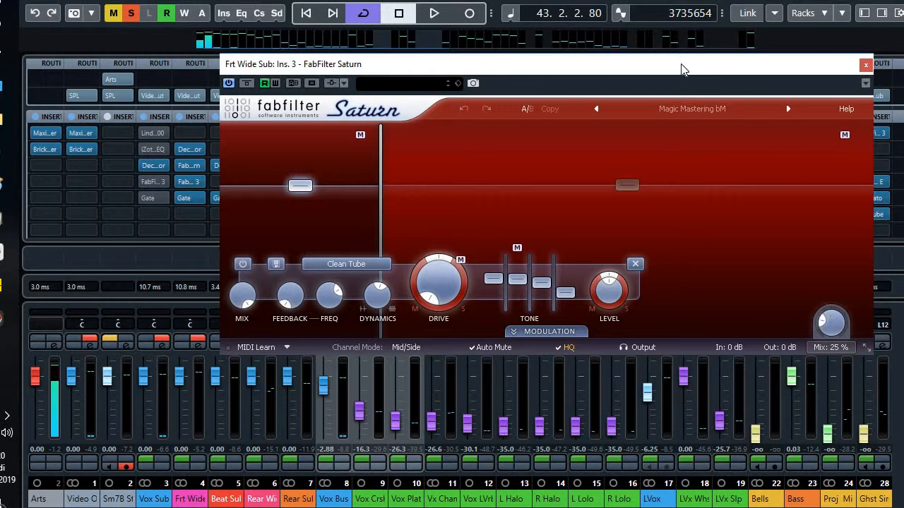
drag(682, 69, 360, 111)
key(F3)
scroll(737, 232, down, 5)
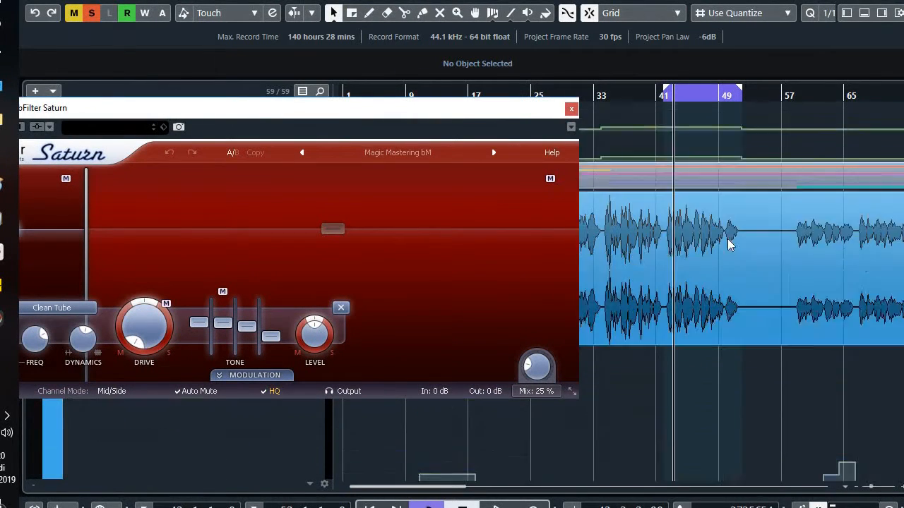
click(630, 95)
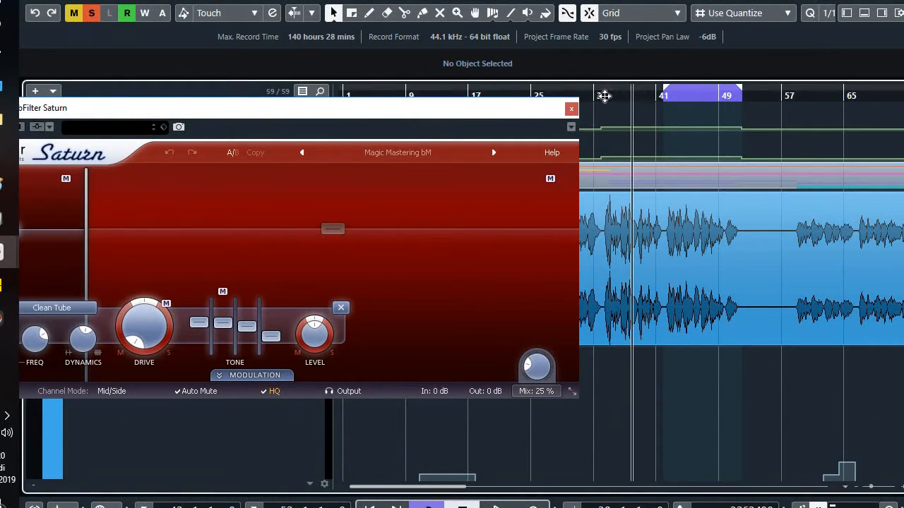
drag(605, 96, 397, 82)
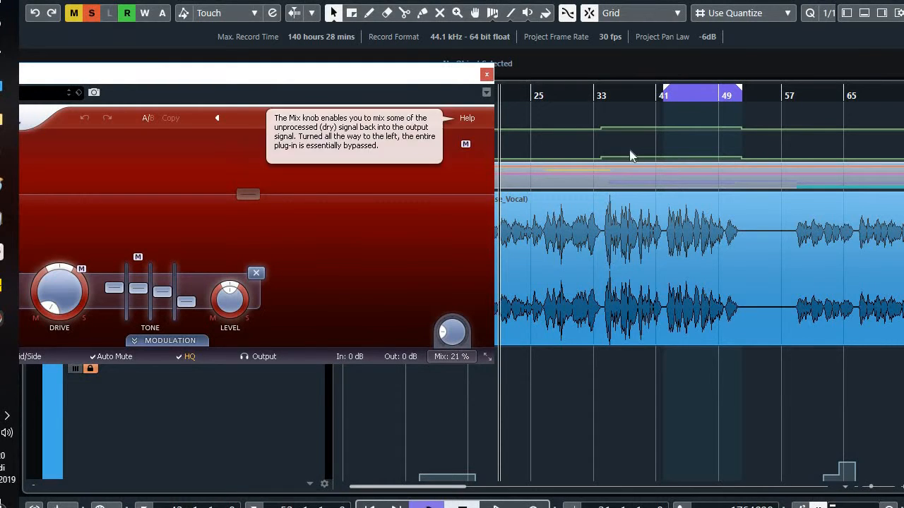
- Return the playhead to the start of the loop range, and close Saturn to go back to the mixer
key(KP_1)
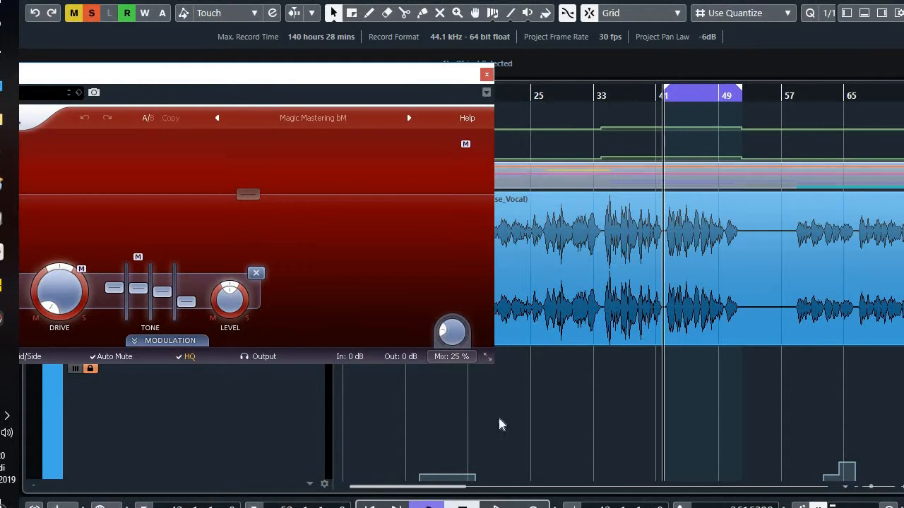
click(486, 75)
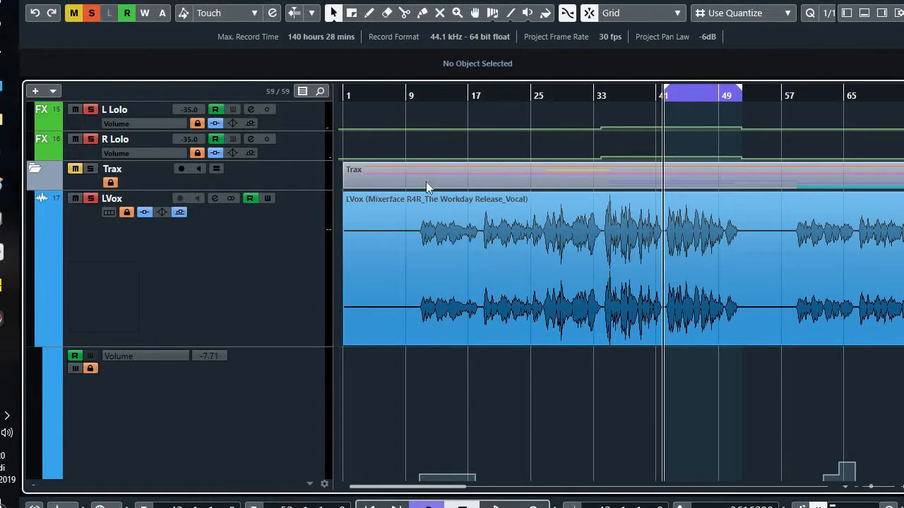
key(F3)
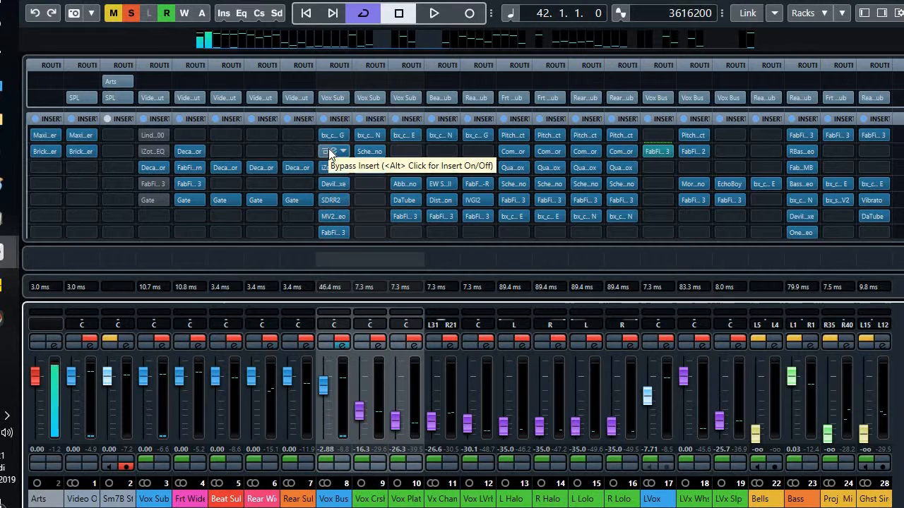
- Open the Lindell TE-100 in insert 1 of the Vox Sub channel and examine its oversampling options
click(154, 133)
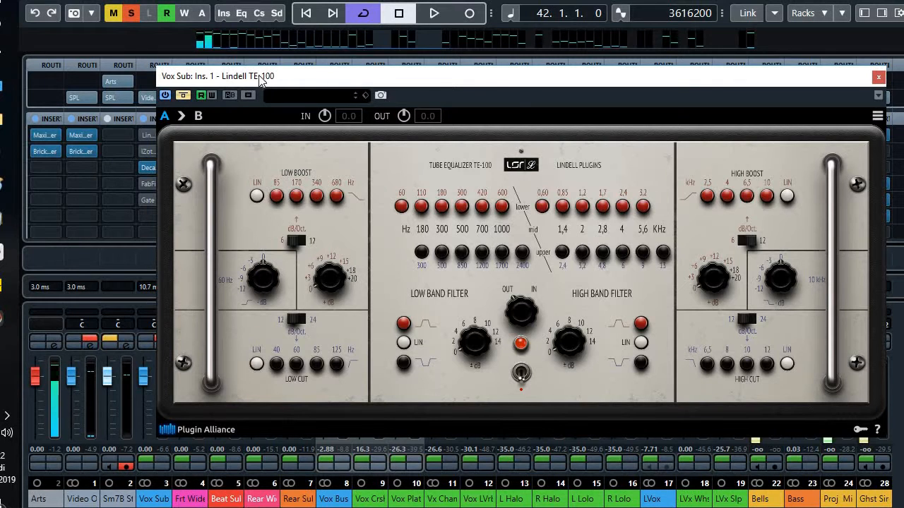
drag(339, 75, 335, 55)
drag(354, 54, 261, 46)
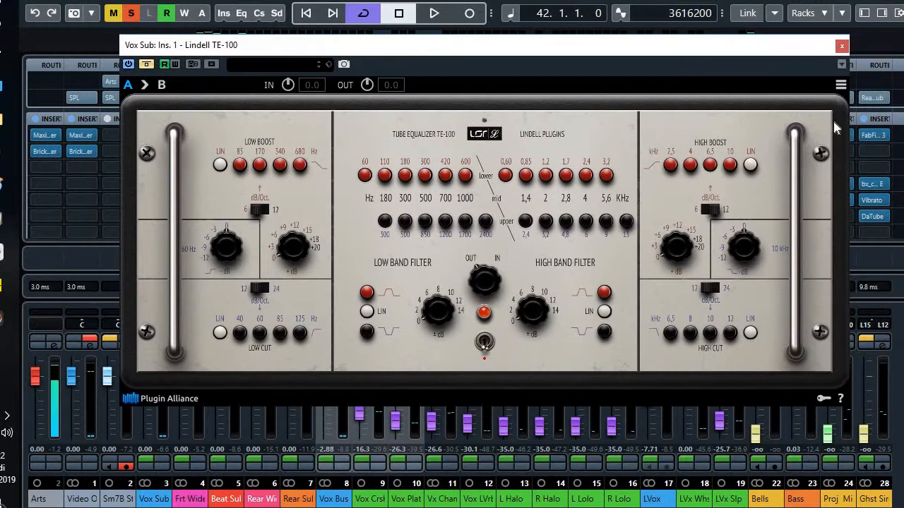
click(841, 86)
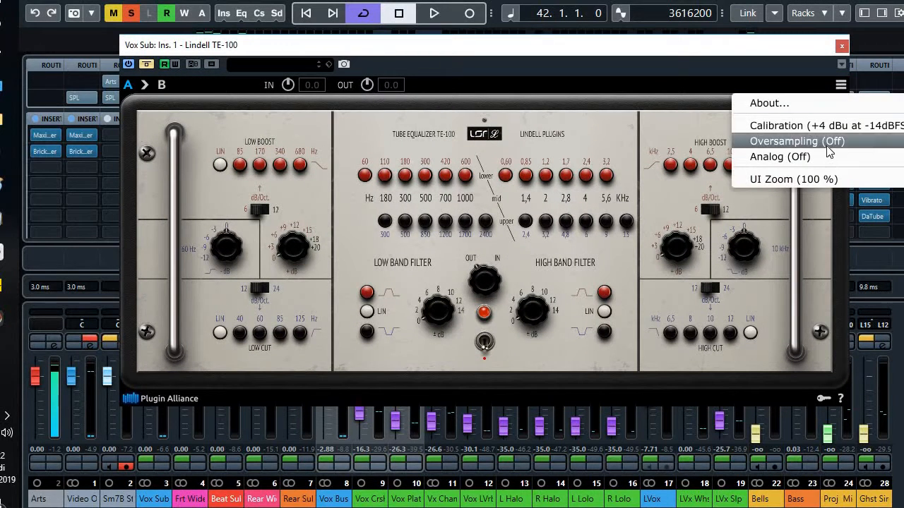
mouse_move(829, 151)
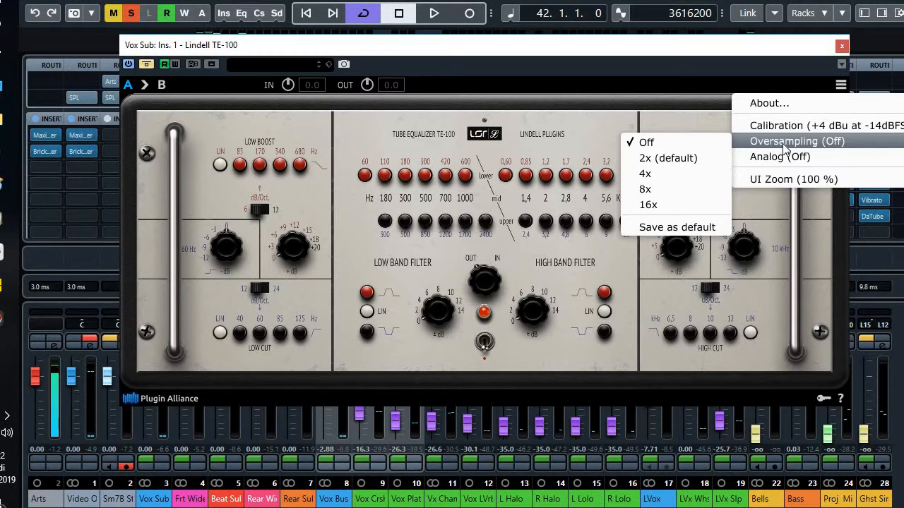
click(595, 53)
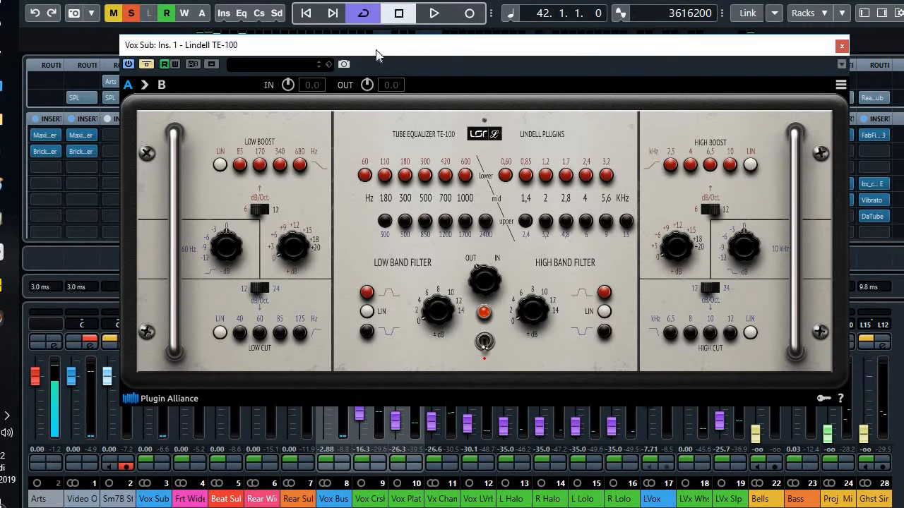
drag(376, 55, 555, 61)
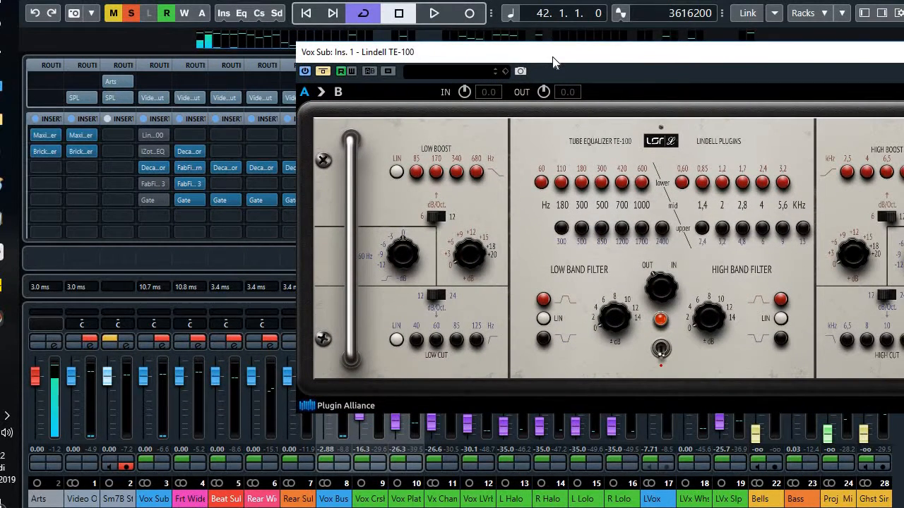
- Play the loop, take the Lindell TE-100 on Vox Sub out of bypass, and stop playback
key(space)
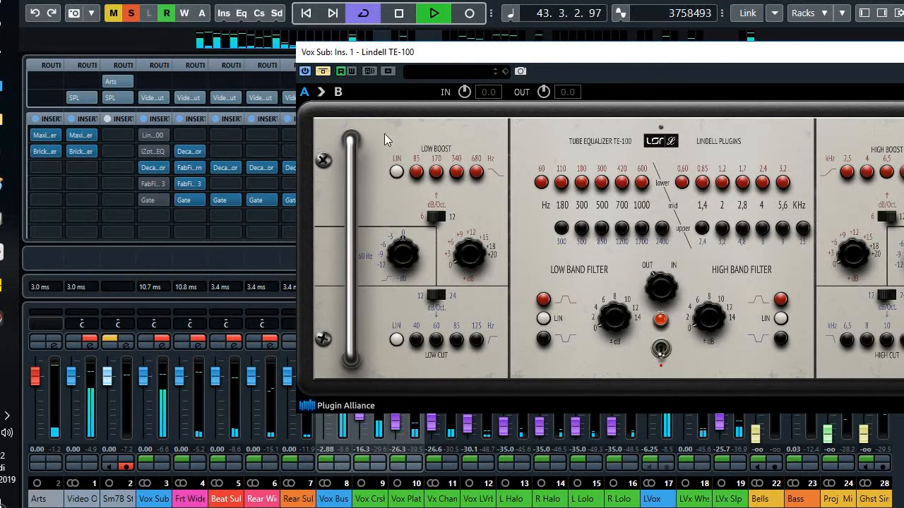
click(324, 74)
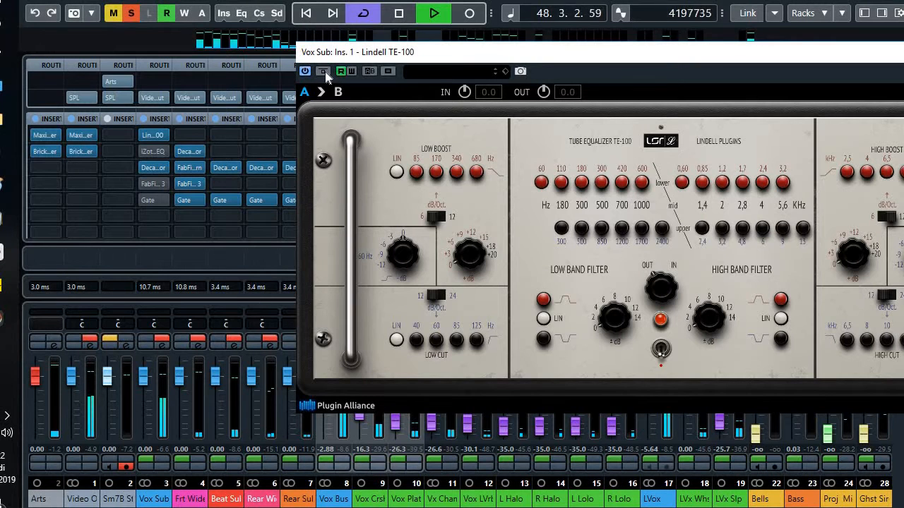
key(space)
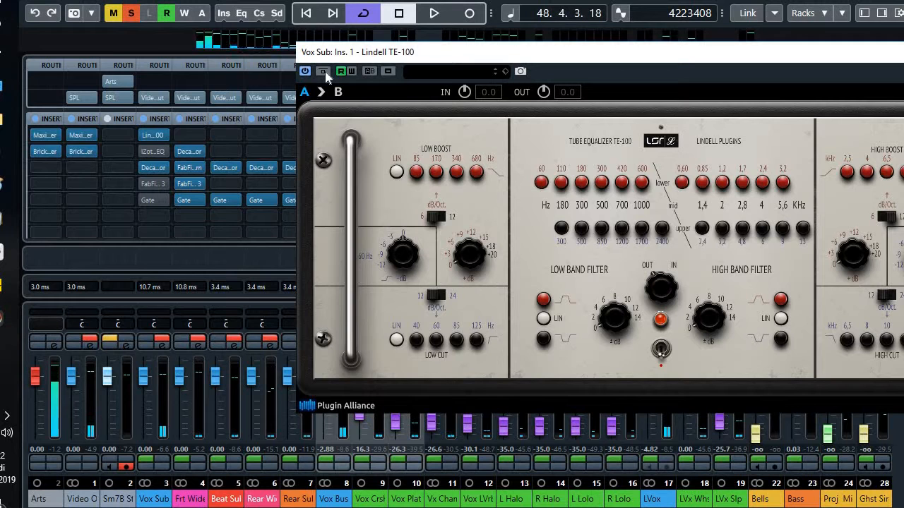
- Examine the TE-100 controls, move its window aside, and open the iZotope Ozone 7 Dynamic EQ in insert 2 of Vox Sub
drag(644, 56, 407, 38)
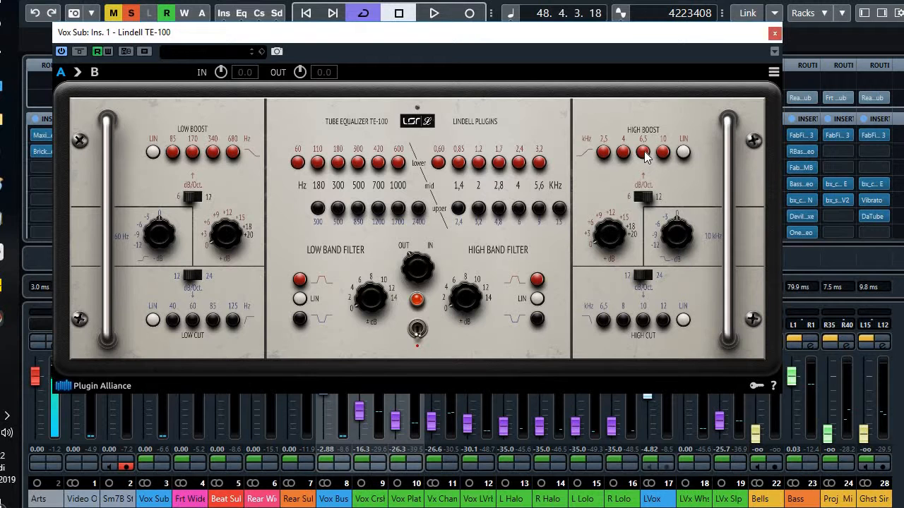
drag(710, 42, 848, 40)
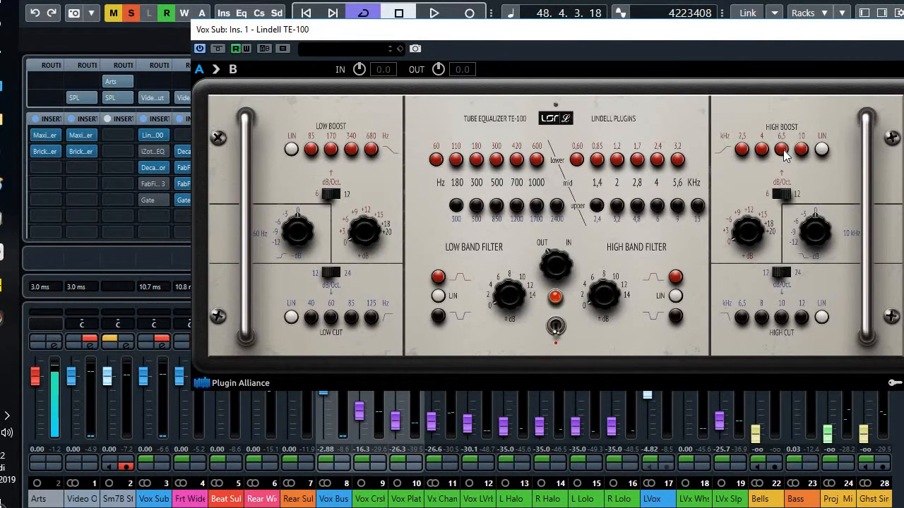
drag(603, 37, 677, 31)
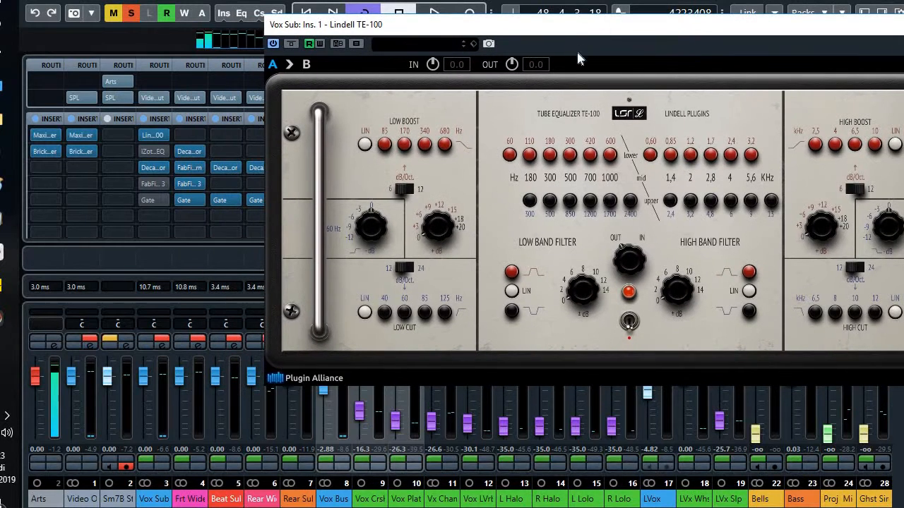
click(148, 151)
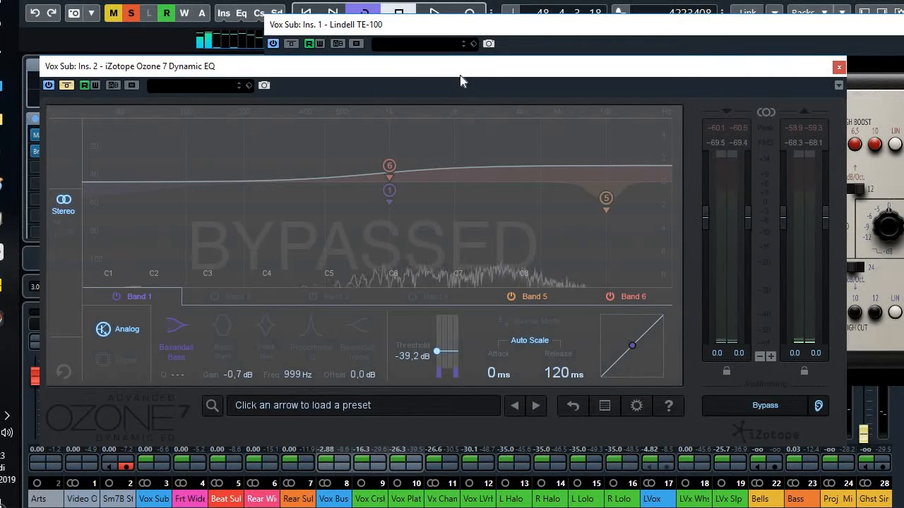
drag(453, 73, 531, 64)
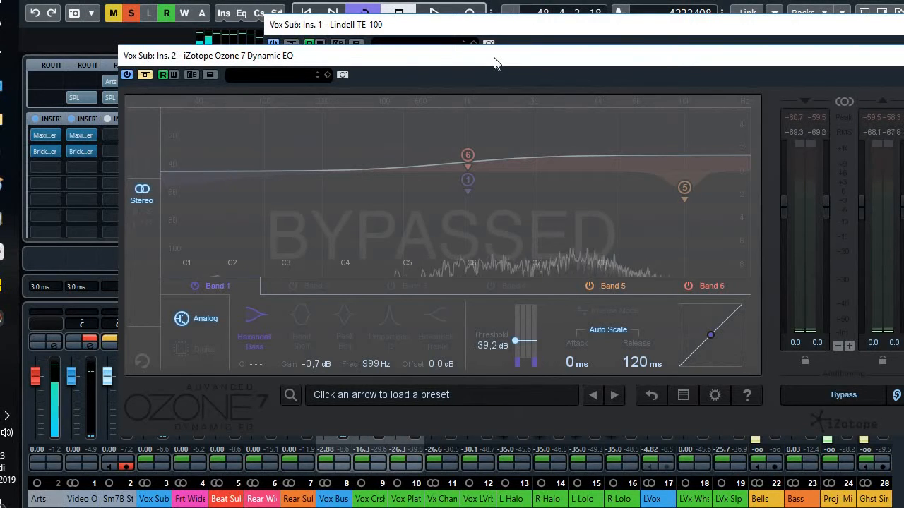
- Play the loop and compare the Ozone 7 Dynamic EQ bypassed and active, leaving it active
key(space)
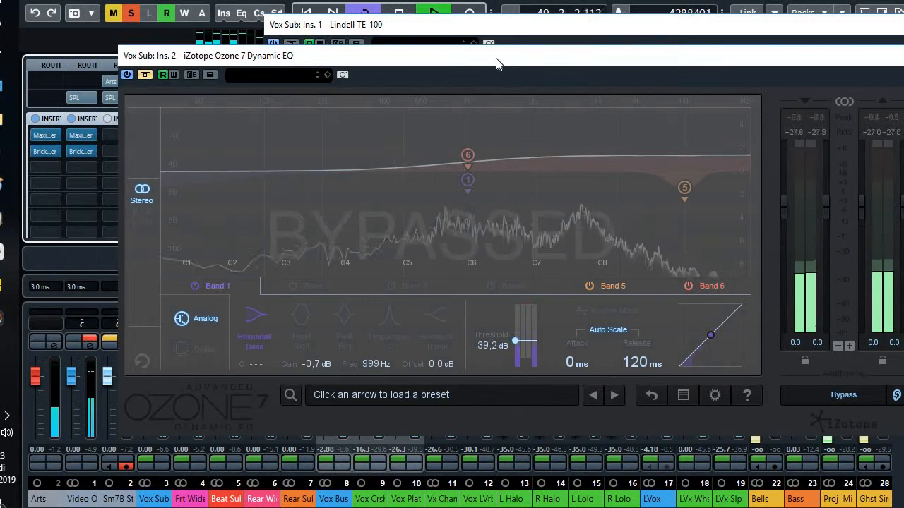
click(146, 75)
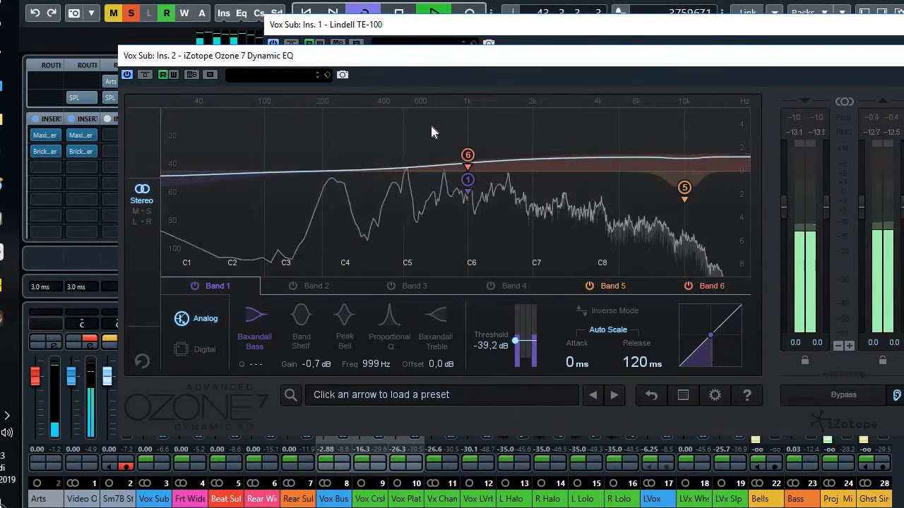
click(146, 75)
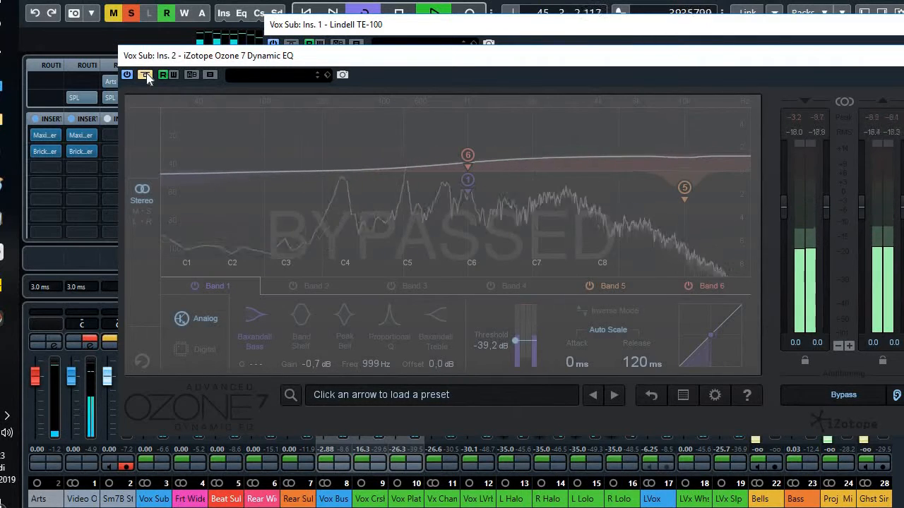
click(145, 75)
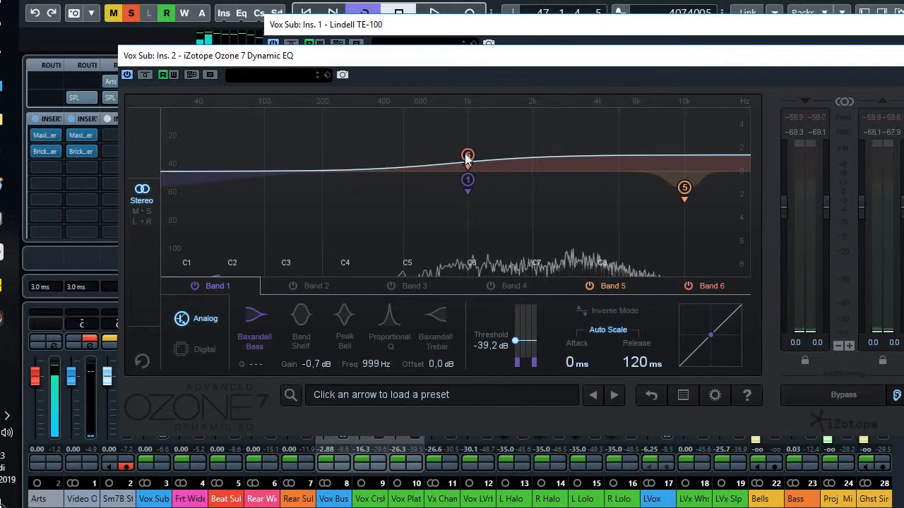
- Isolate band 1 of the Dynamic EQ by selecting it and switching off bands 5 and 6
click(470, 180)
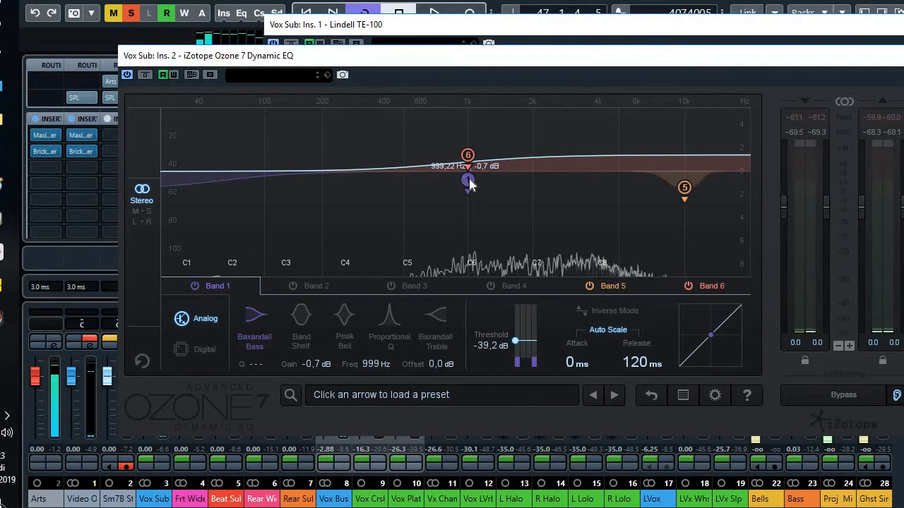
click(590, 286)
click(688, 286)
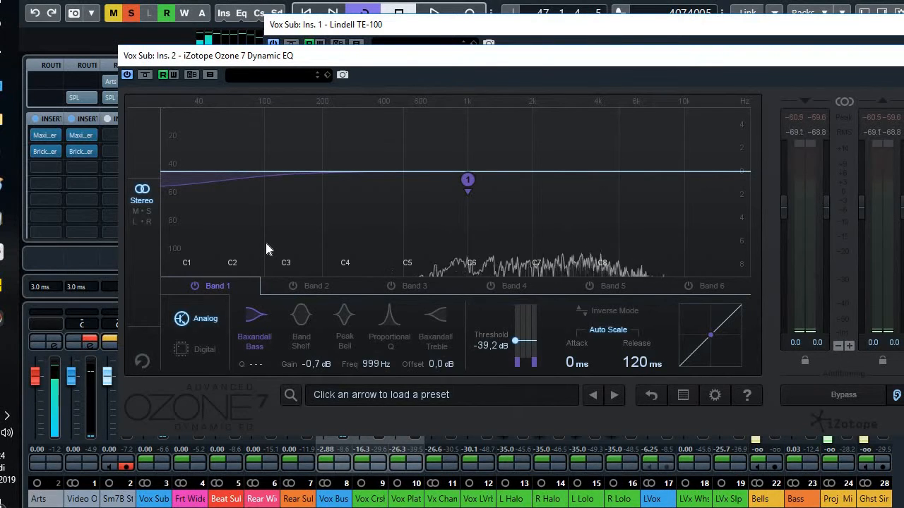
- Switch bands 6 and 5 of the Dynamic EQ back on, and shift band 6 to about 984 Hz
click(686, 286)
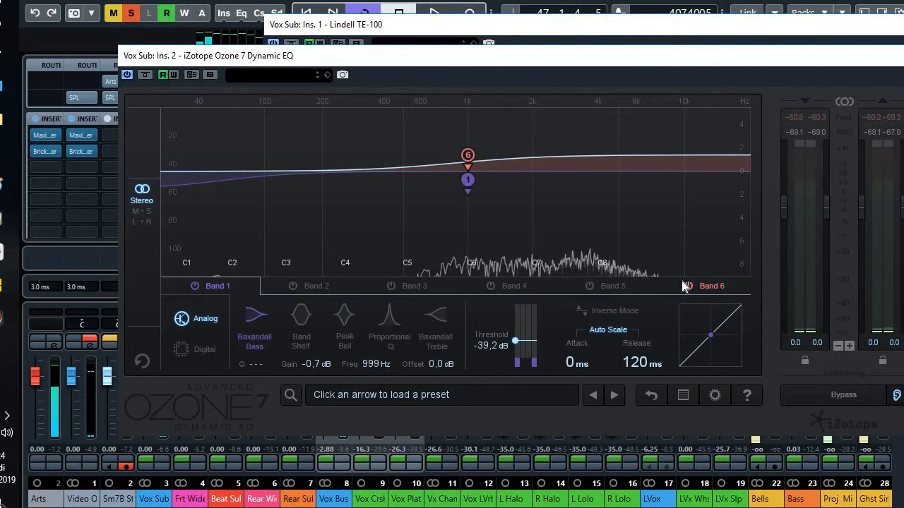
click(467, 156)
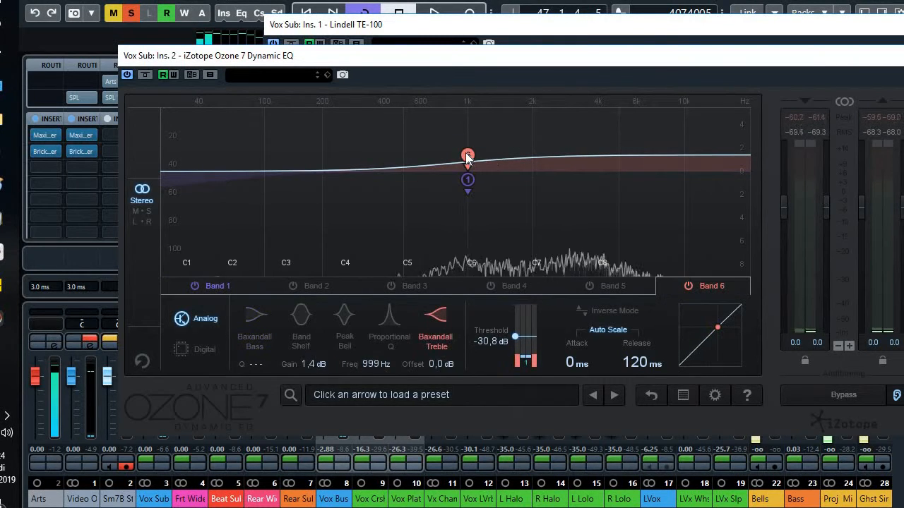
drag(467, 156, 431, 144)
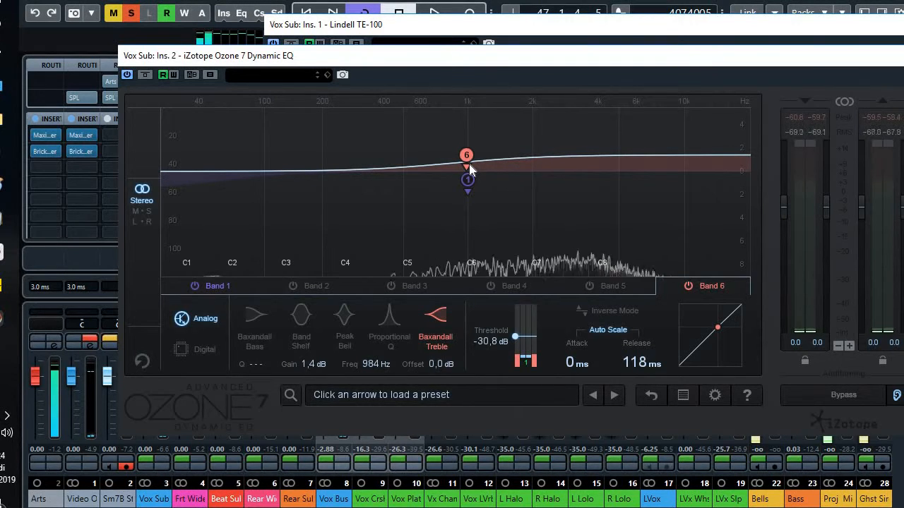
click(593, 286)
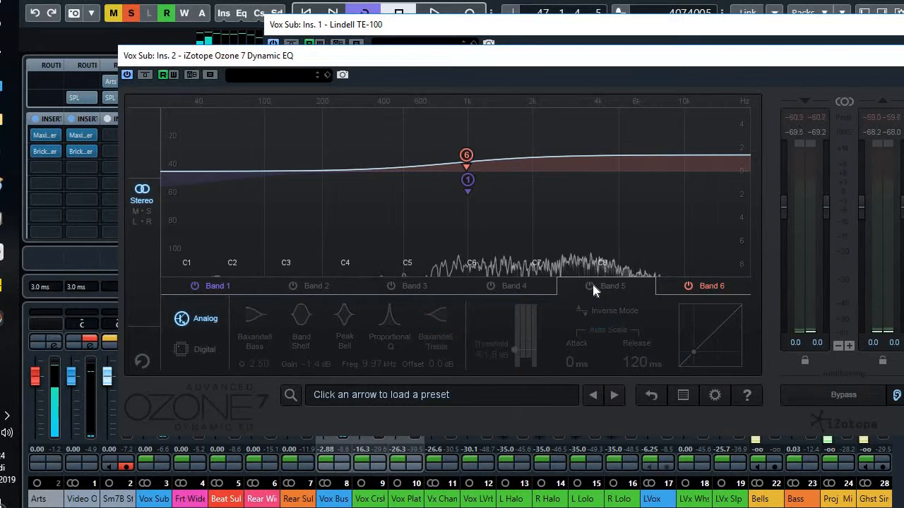
click(590, 286)
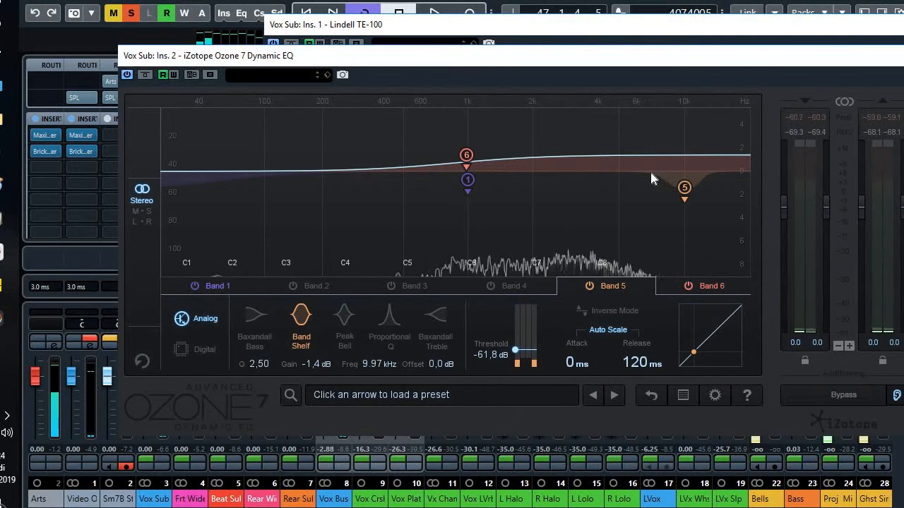
- Close the Ozone 7 Dynamic EQ and Lindell TE-100 windows to return to the full mixer view
click(903, 56)
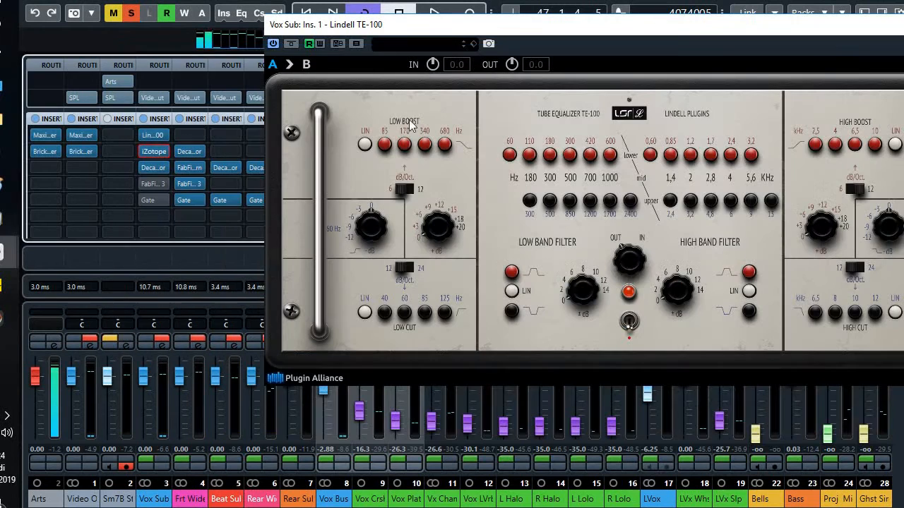
drag(674, 32, 543, 51)
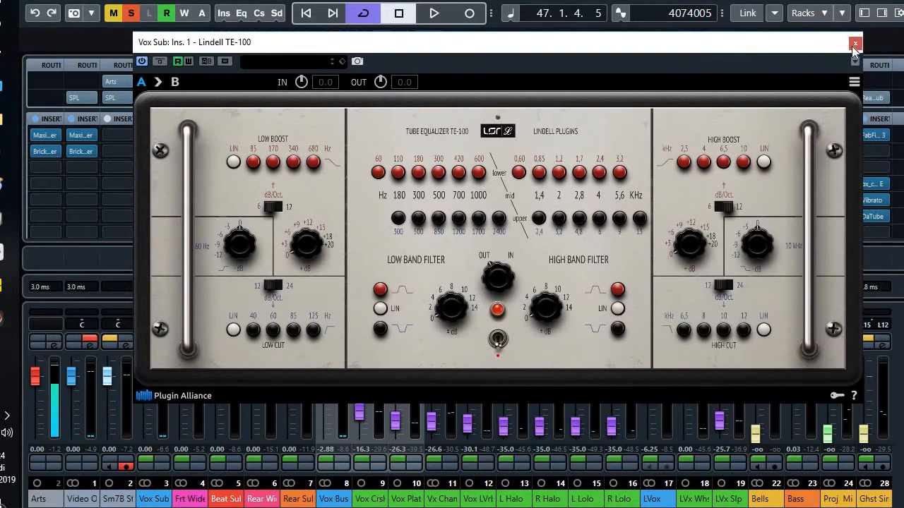
click(855, 44)
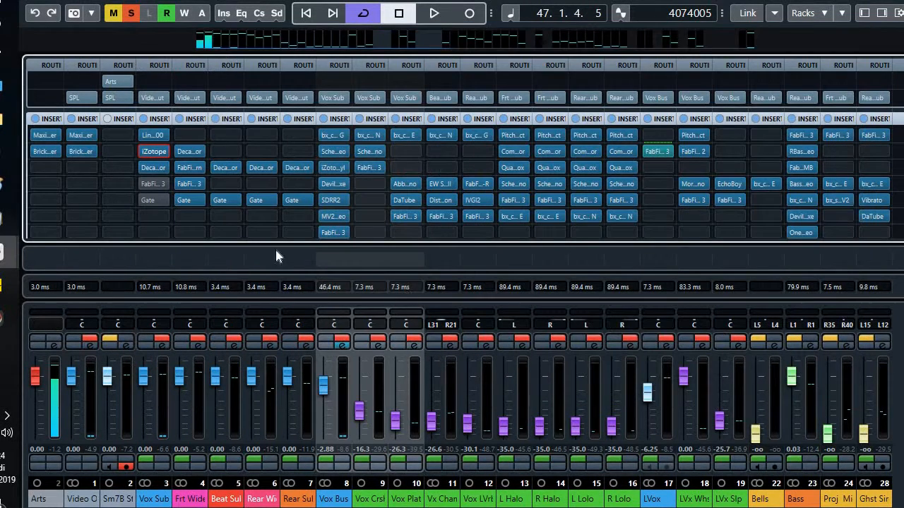
- Activate and open the FabFilter Pro-Q 3 on Vox Sub, and show the settings of its Flat Tilt band
click(153, 184)
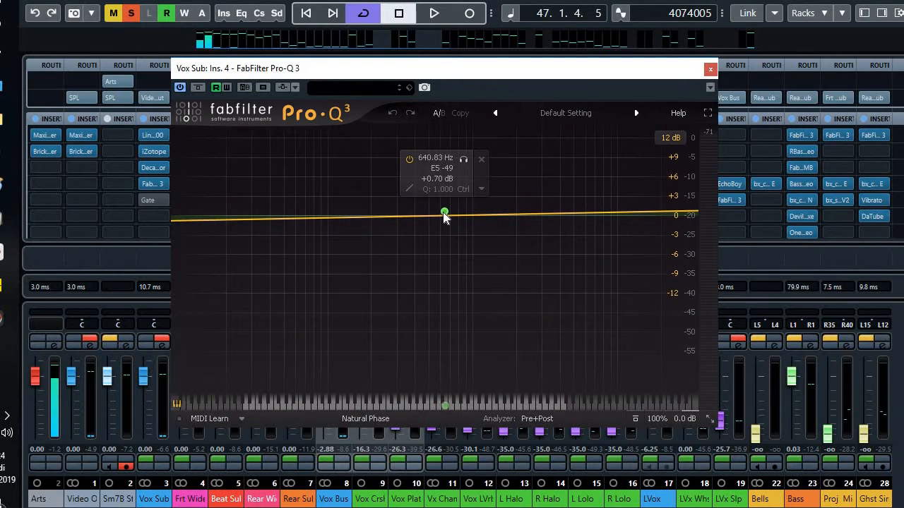
click(444, 212)
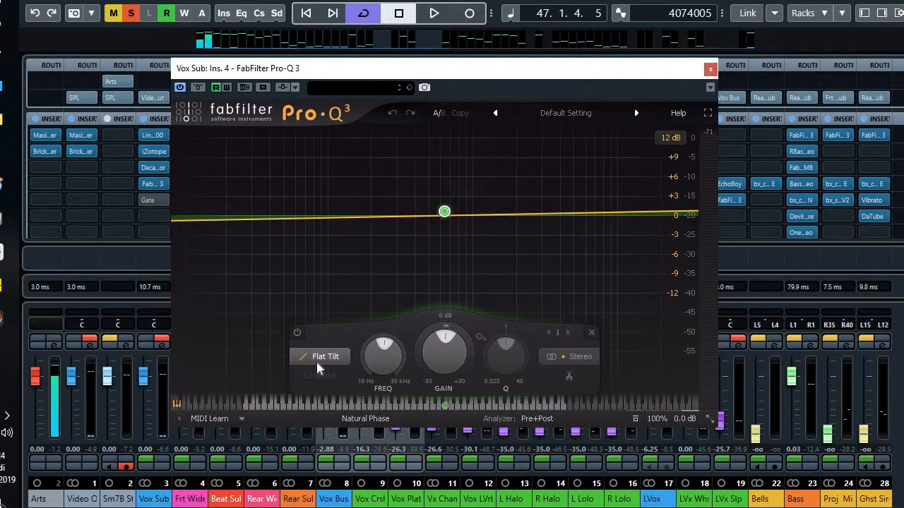
drag(405, 77, 585, 94)
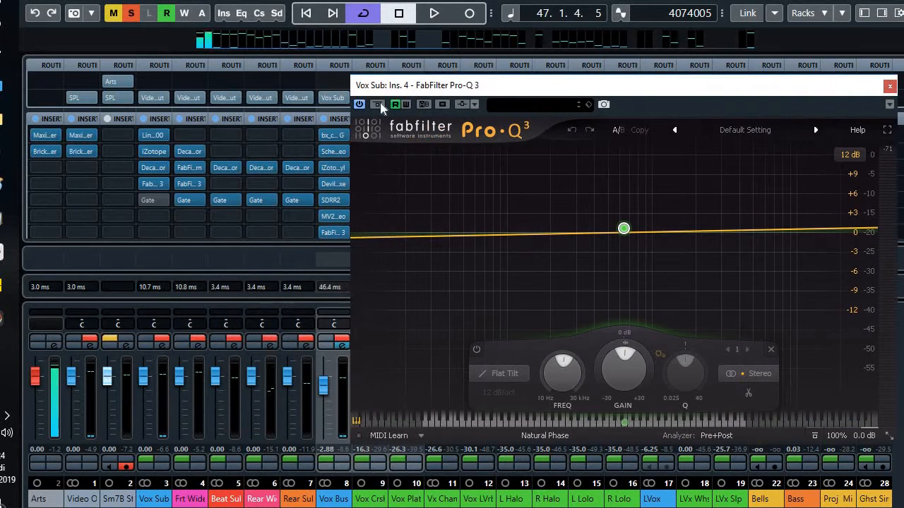
- Play the loop to compare the Vox Sub Pro-Q 3 bypassed and active, leave it active, and close its window
key(space)
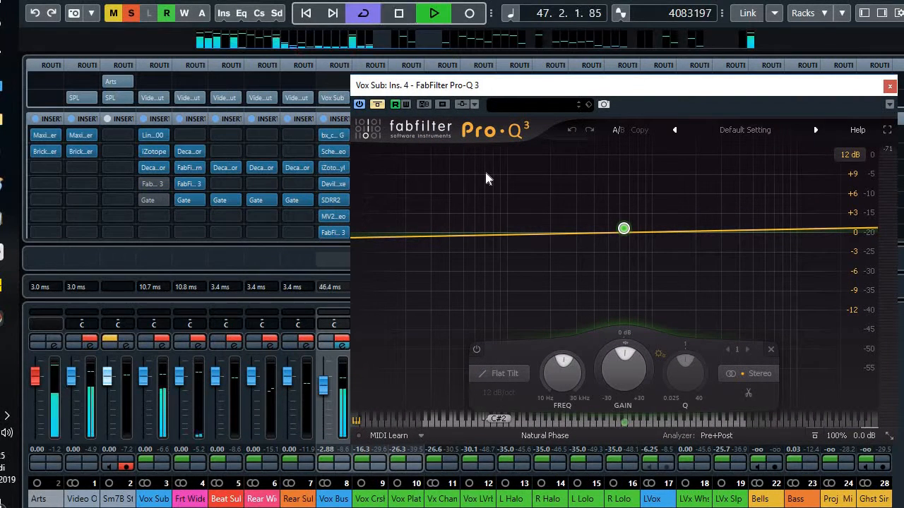
click(379, 104)
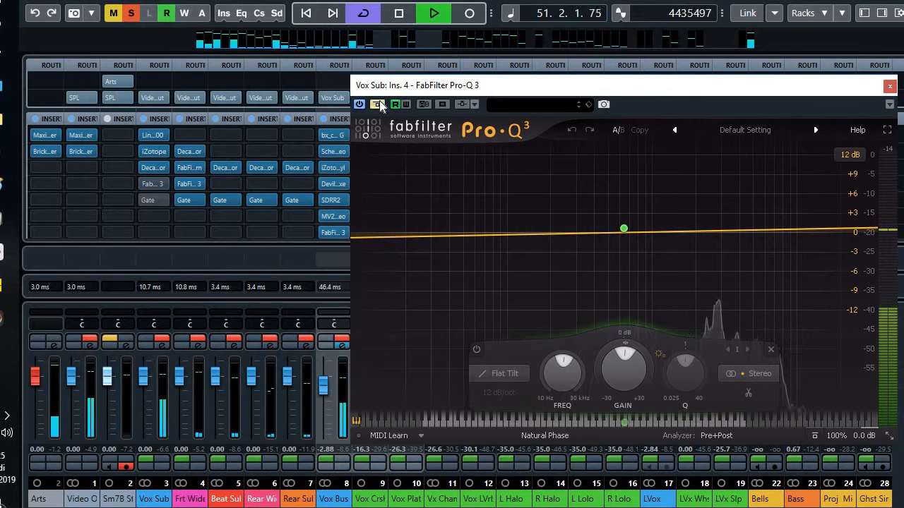
click(380, 104)
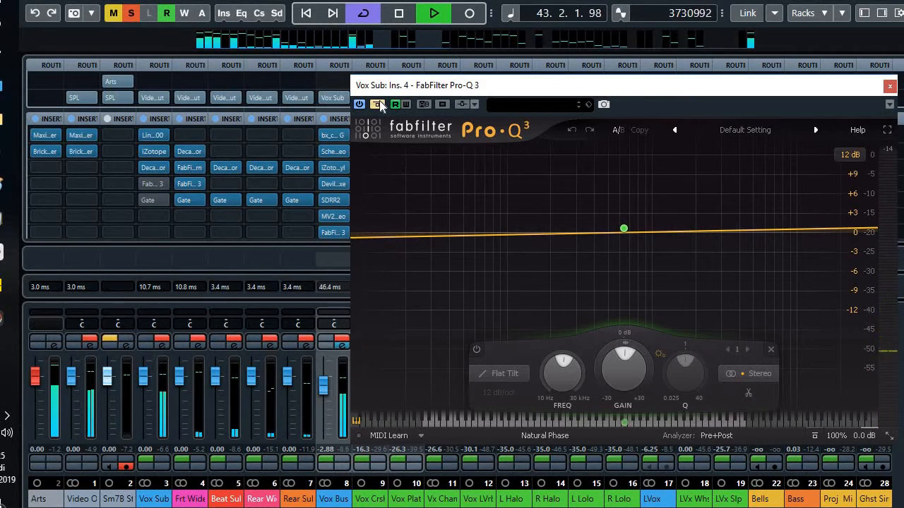
click(379, 105)
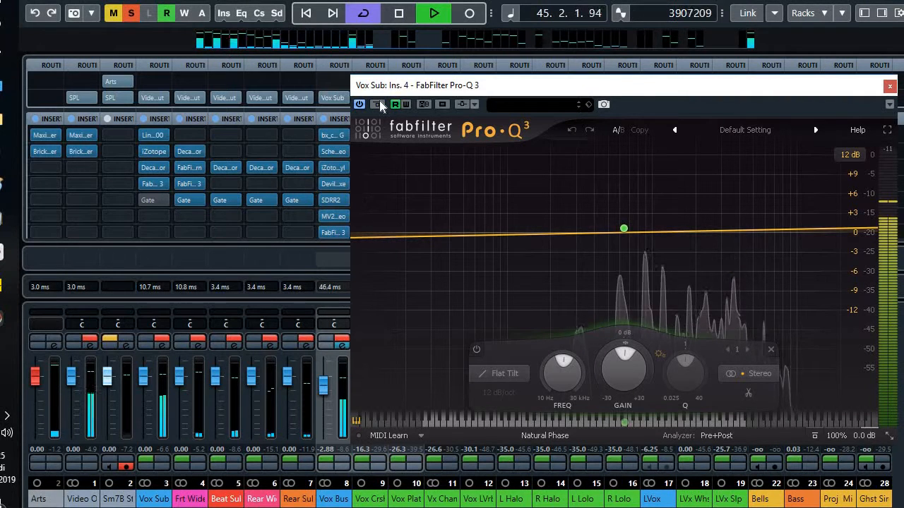
key(space)
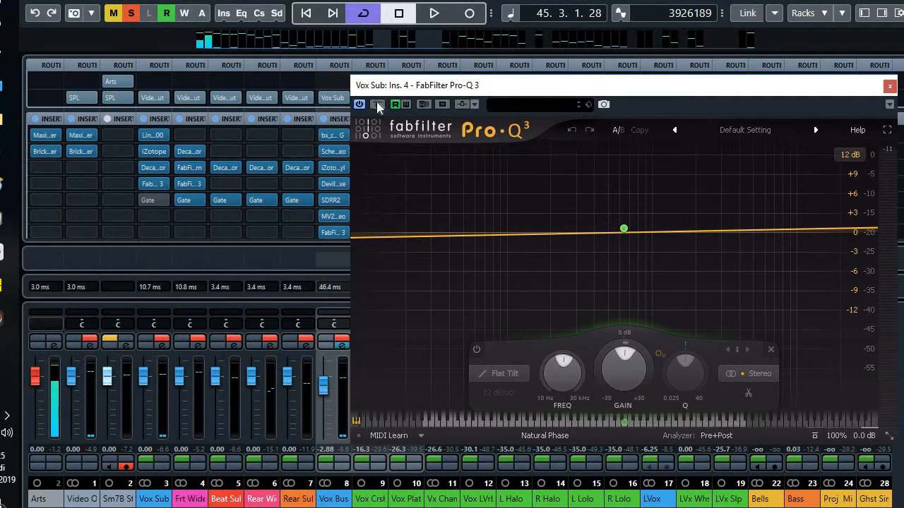
drag(531, 60, 532, 60)
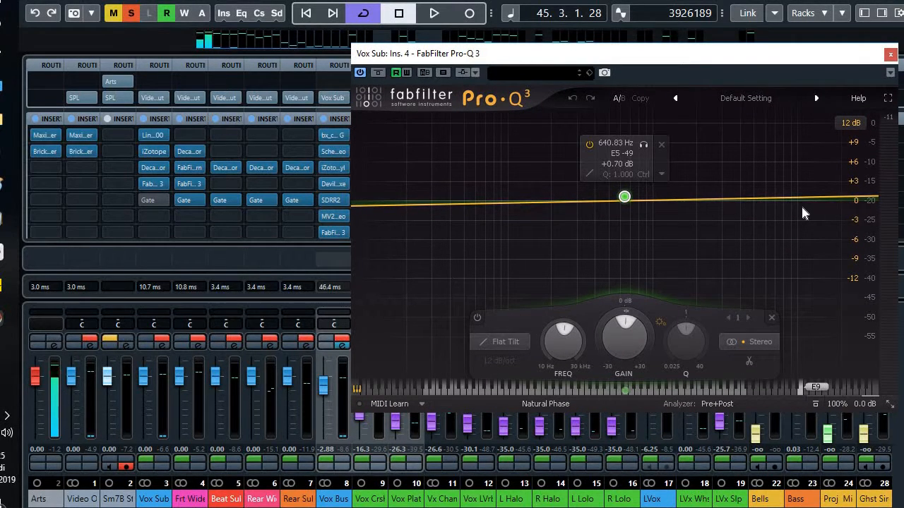
click(892, 57)
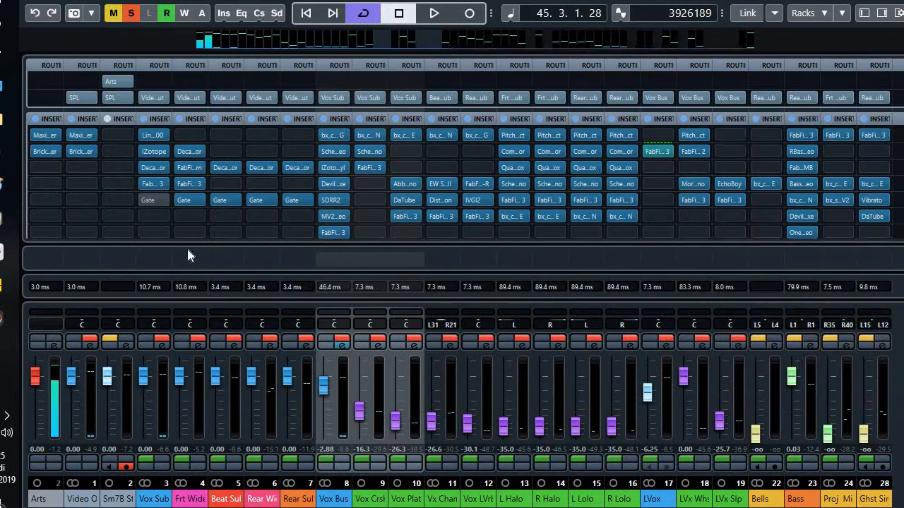
- Activate the Gate on Vox Sub and check the channel's reset peak level with the Gate bypassed and active
click(152, 199)
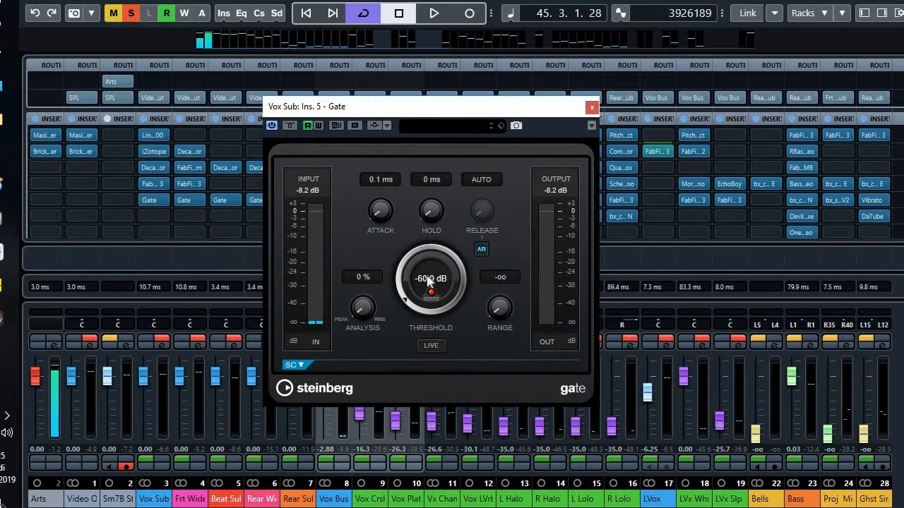
click(592, 108)
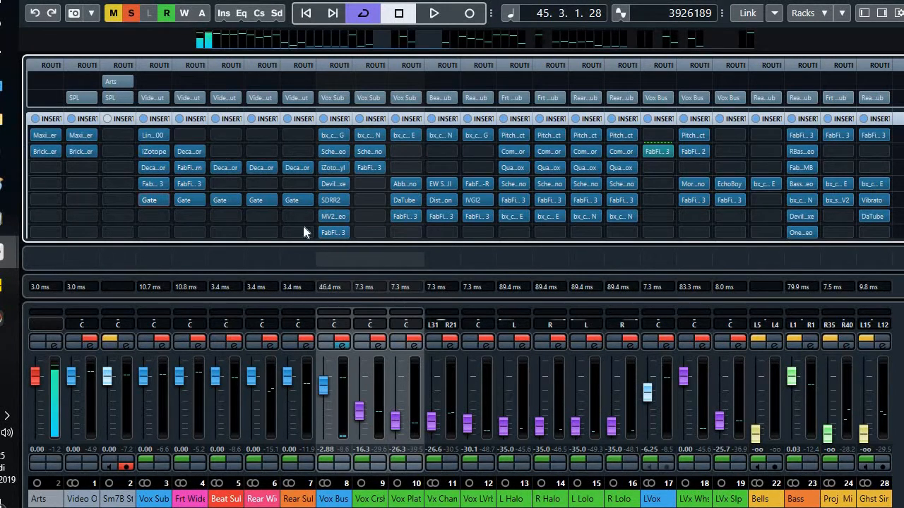
click(344, 457)
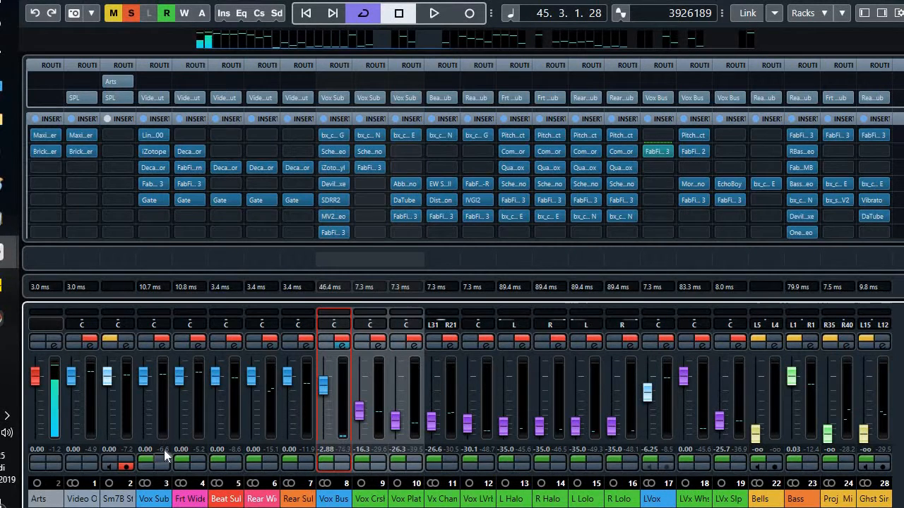
click(145, 200)
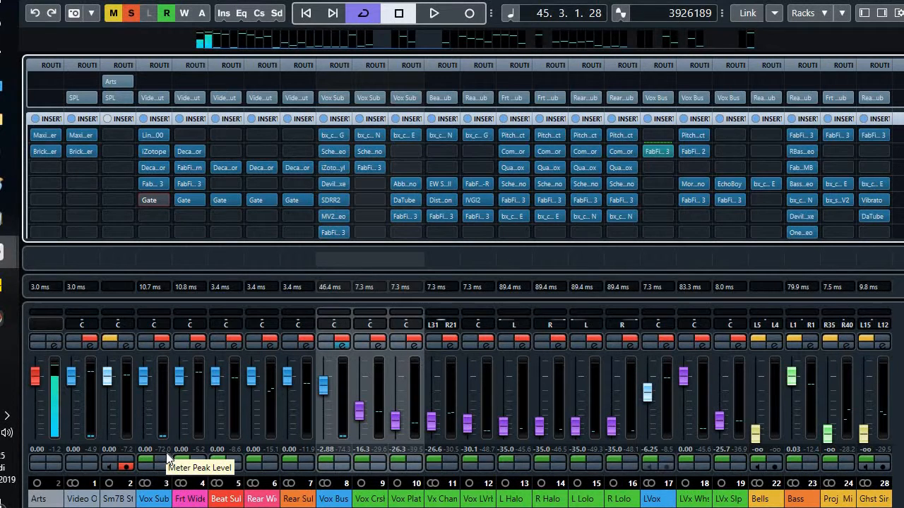
click(144, 197)
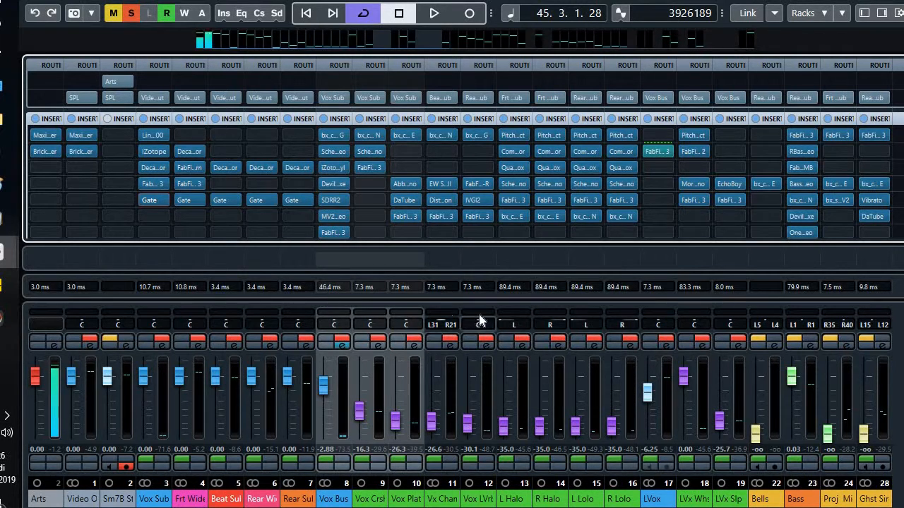
- Switch to the project view and select the Sends 5 to 8 Level automation lanes of Vox Bus
key(F3)
scroll(405, 297, down, 3)
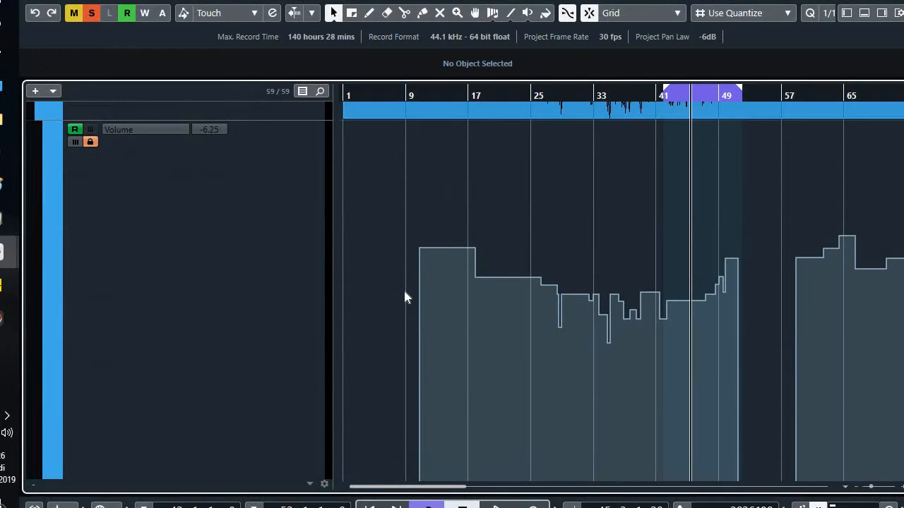
scroll(403, 287, down, 1)
scroll(421, 305, up, 6)
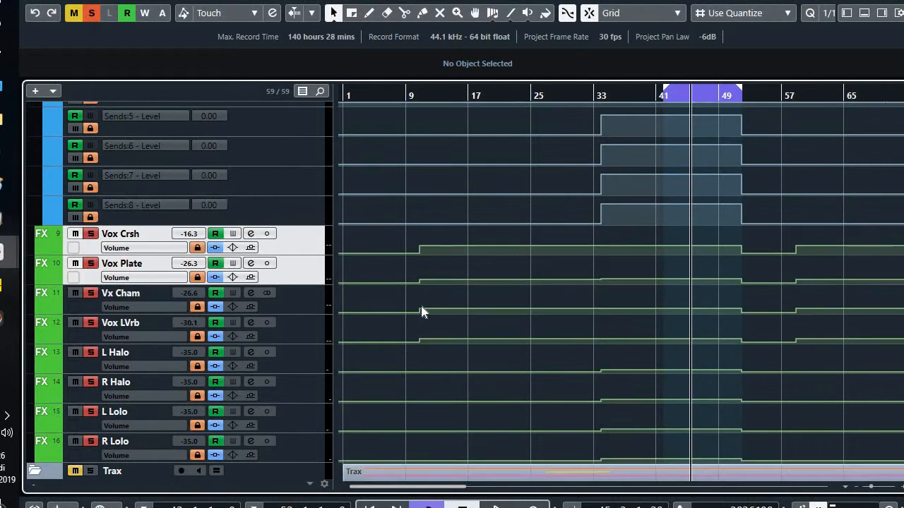
scroll(421, 306, up, 2)
scroll(420, 303, up, 2)
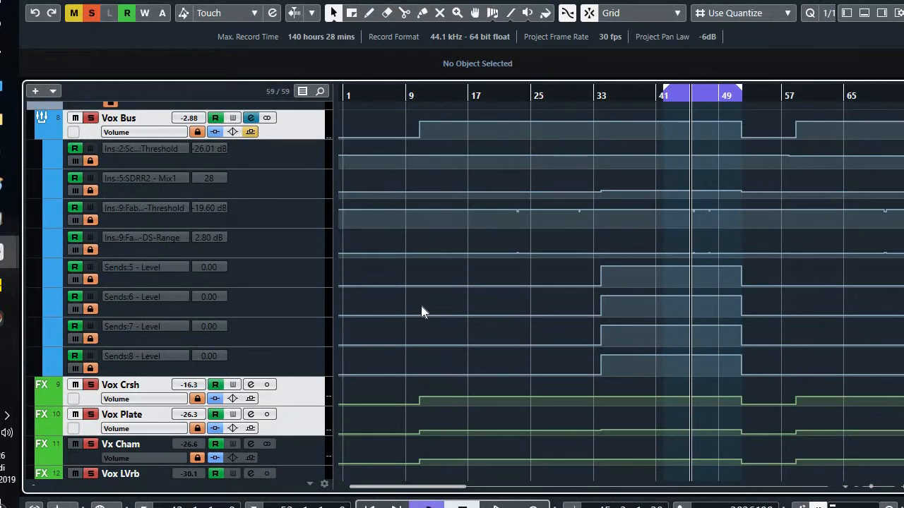
scroll(318, 311, up, 2)
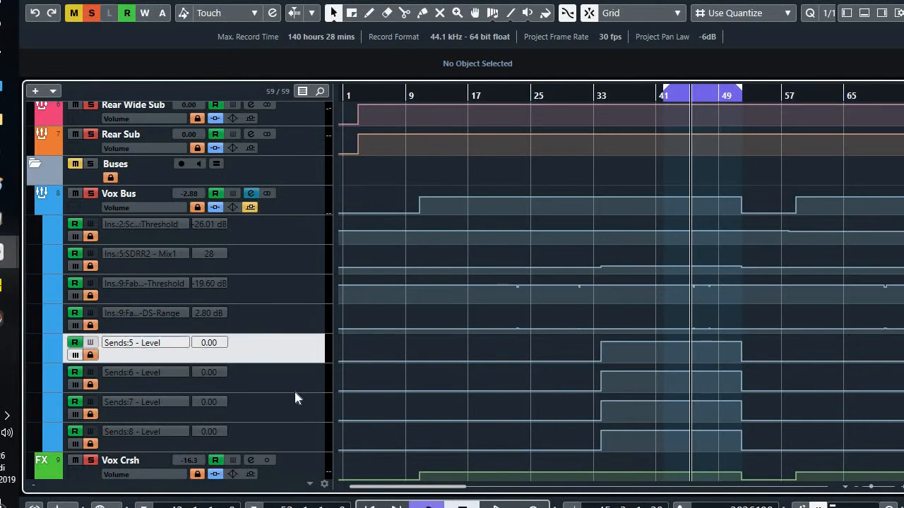
shift+click(300, 430)
shift+click(304, 345)
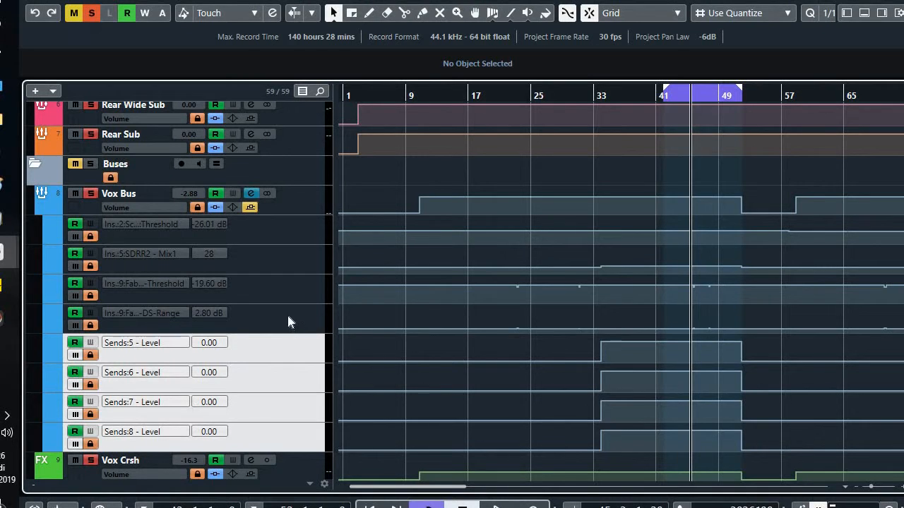
- Select the insert 2 Threshold automation lane of Vox Bus, enlarge it, and fit the whole song on the timeline
click(289, 269)
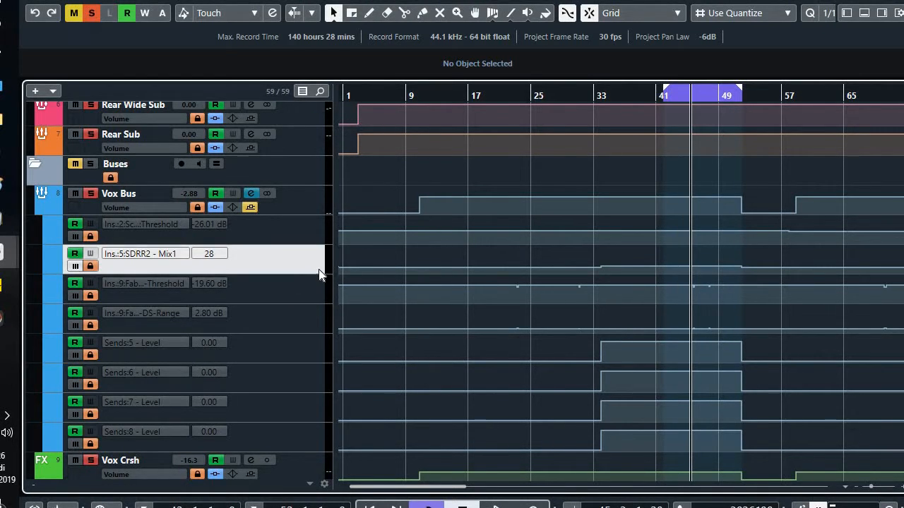
click(311, 227)
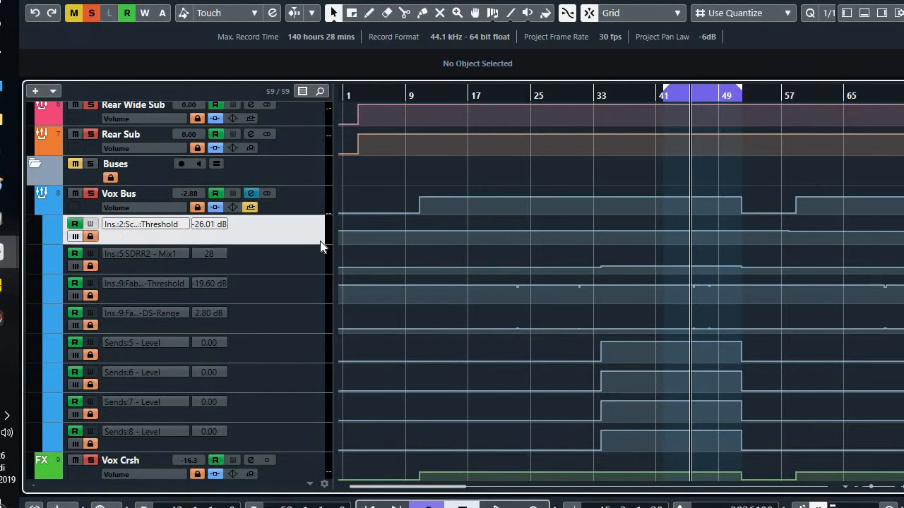
drag(318, 242, 301, 458)
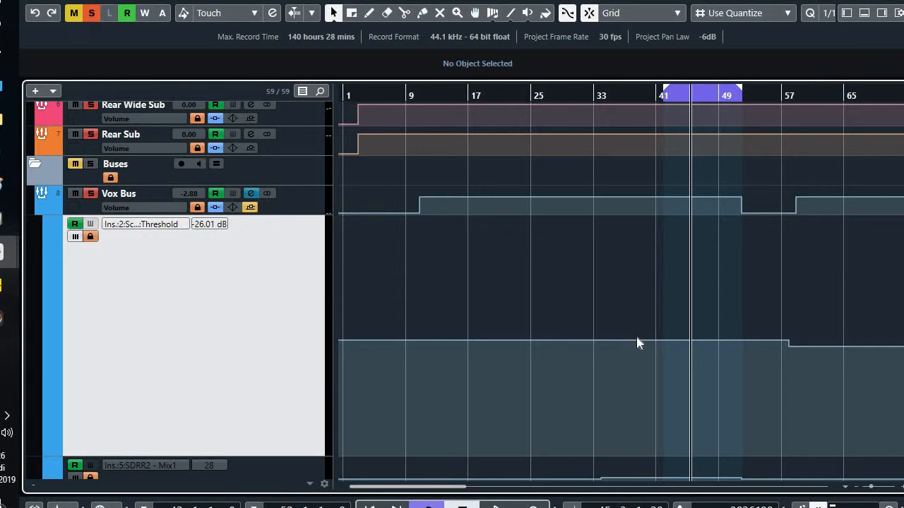
key(g)
key(g)
key(h)
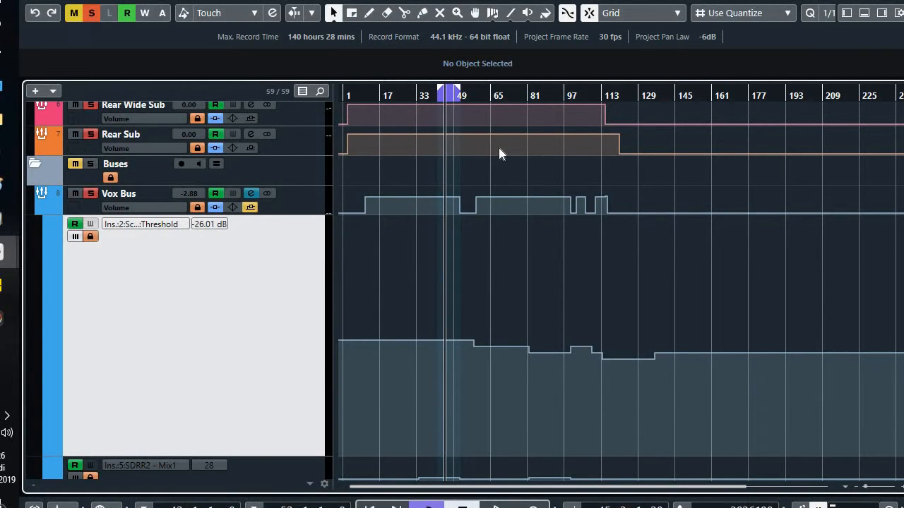
- Place the playhead at about bar 58 and deactivate all solo states in the project
click(490, 96)
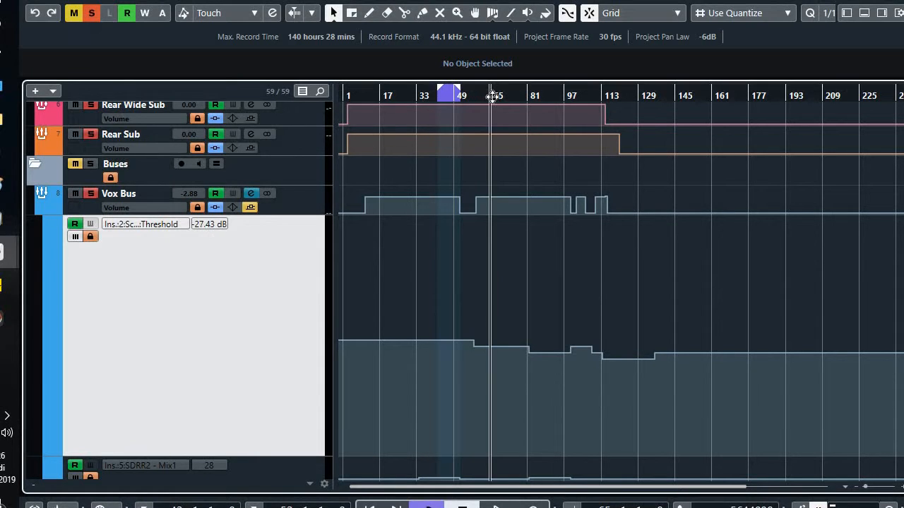
key(h)
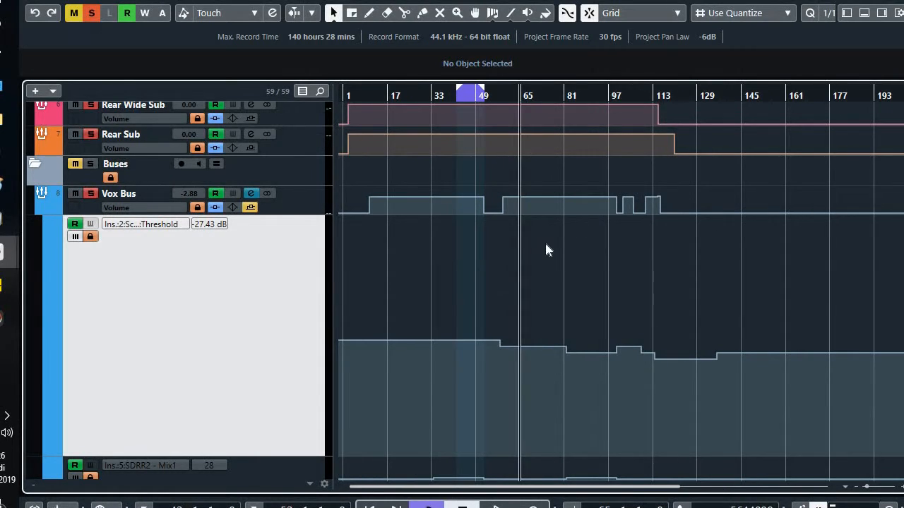
click(504, 94)
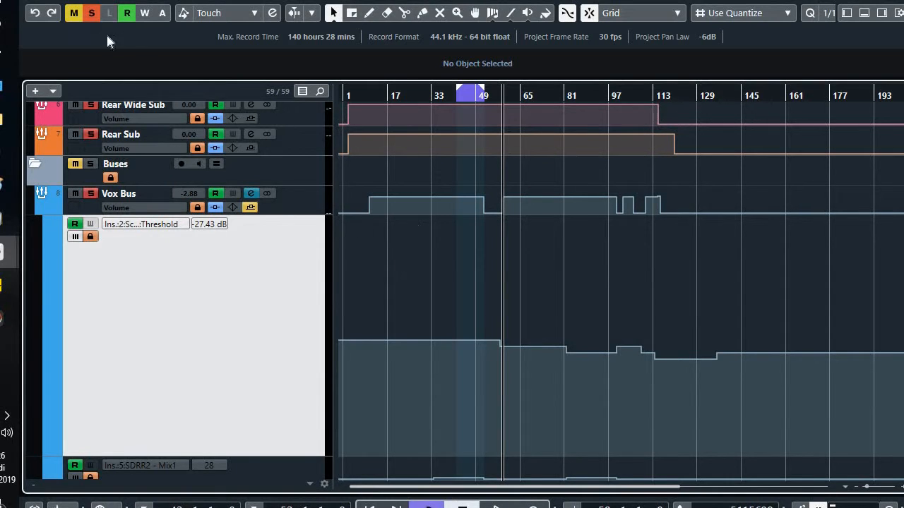
click(90, 14)
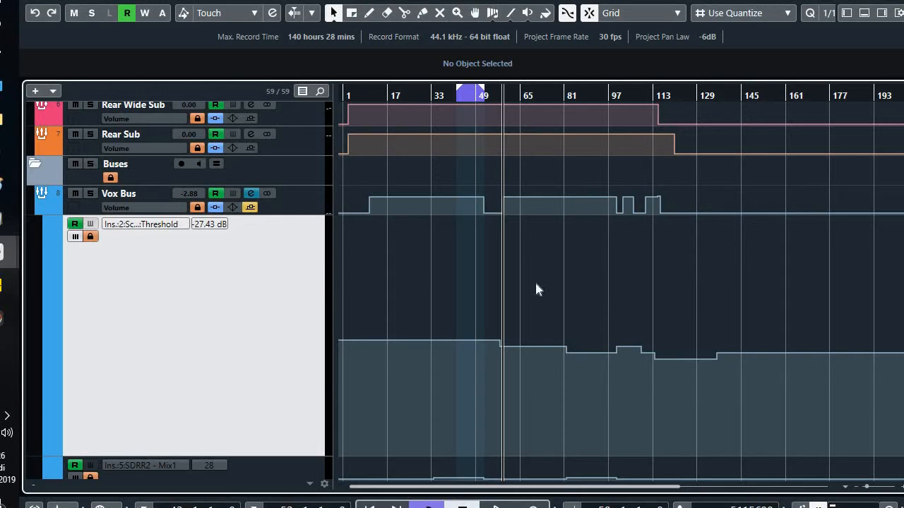
- Mute the Vox Bus Threshold automation with the playhead at about bar 47, and turn off cycle playback
click(470, 96)
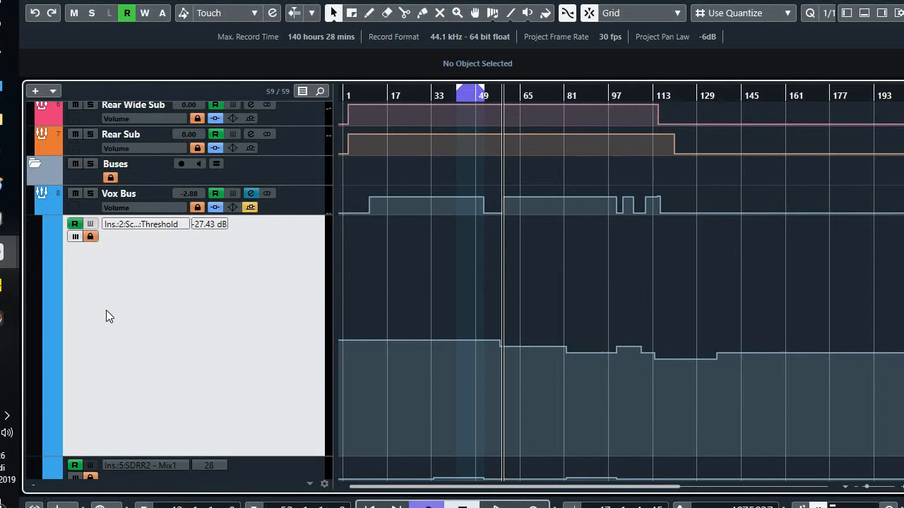
click(75, 236)
key(slash)
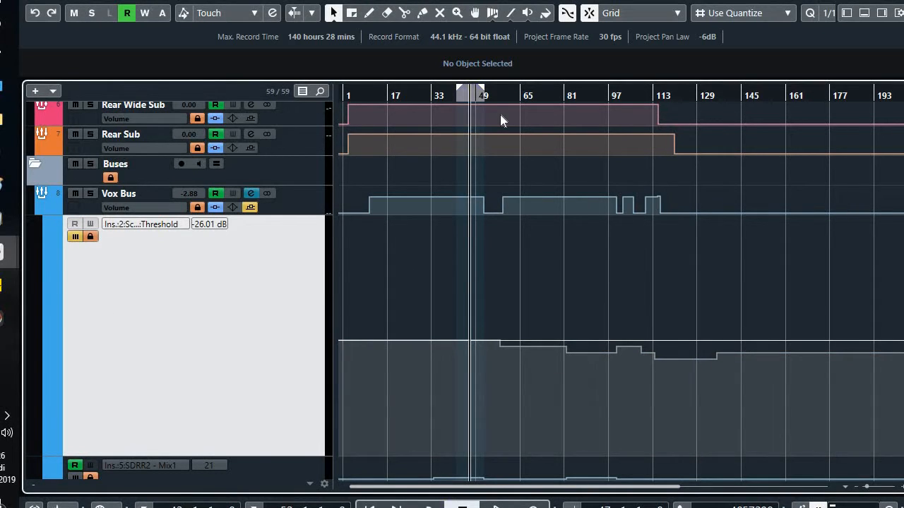
- Play from about bar 56 with the Threshold automation muted, and unmute it during playback to compare the sound
click(493, 96)
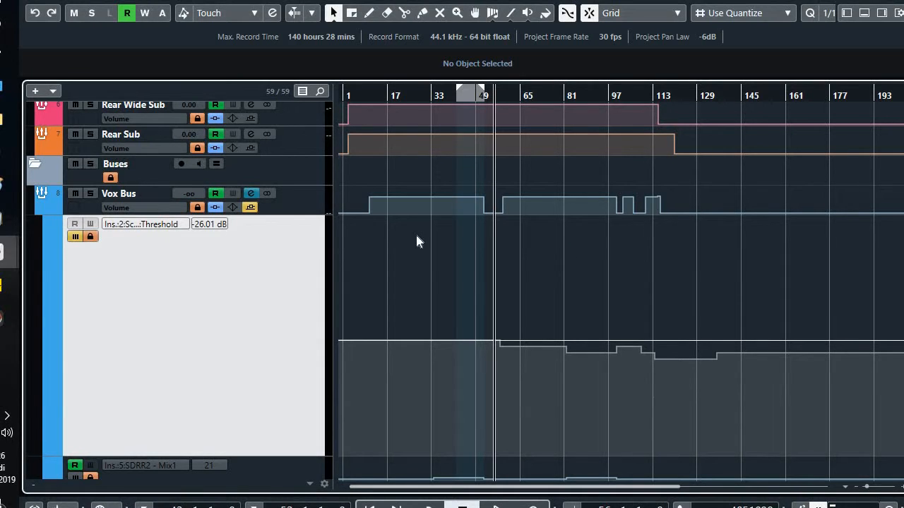
key(space)
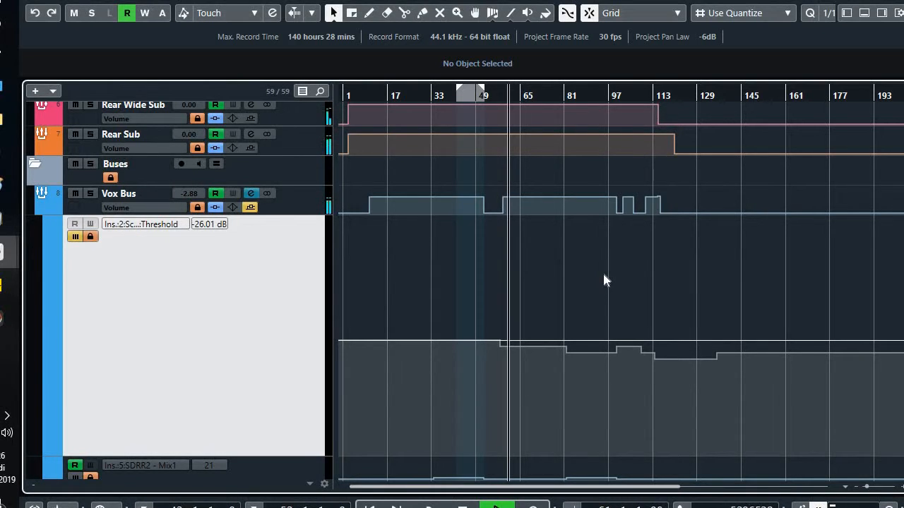
key(space)
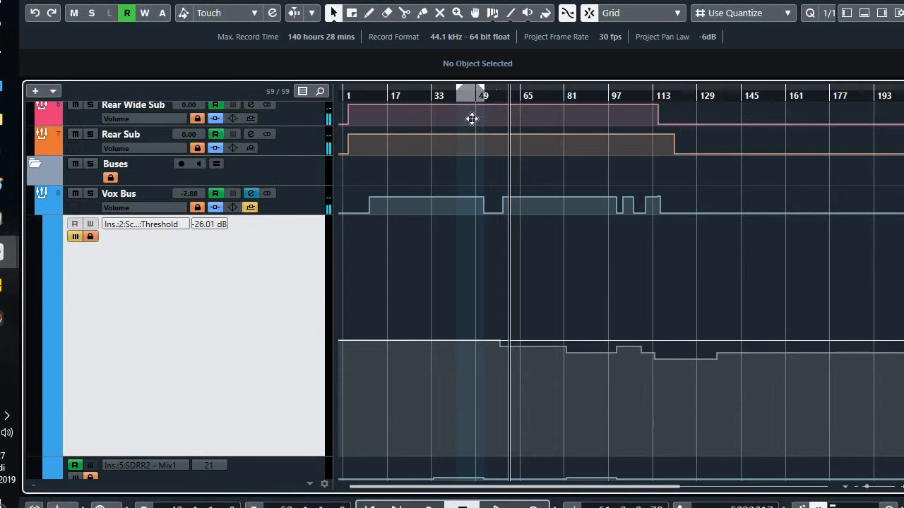
key(space)
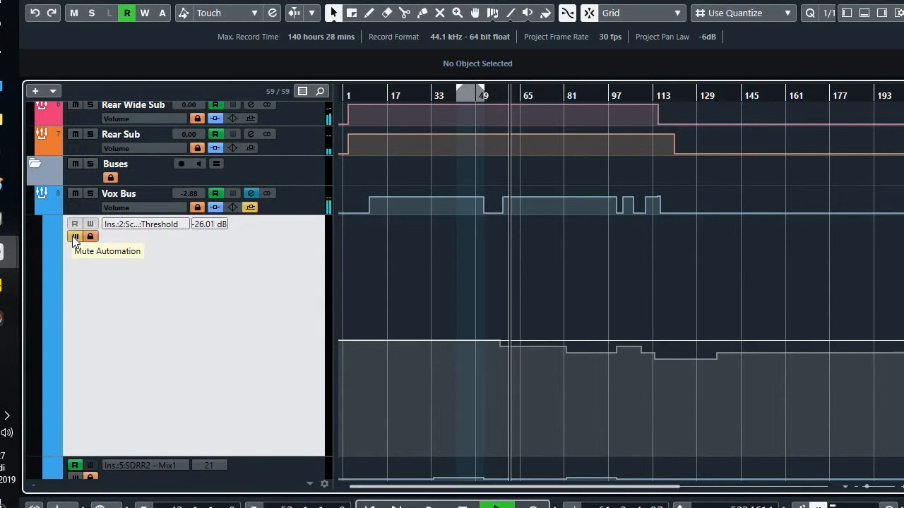
click(75, 236)
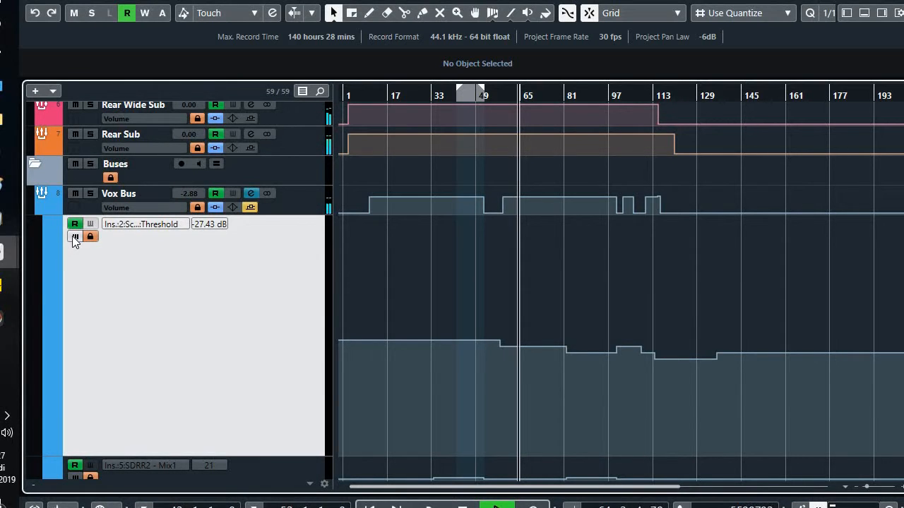
- Stop playback and place the playhead at about bars 49, 65 and 84 to check the Threshold automation in different sections
key(space)
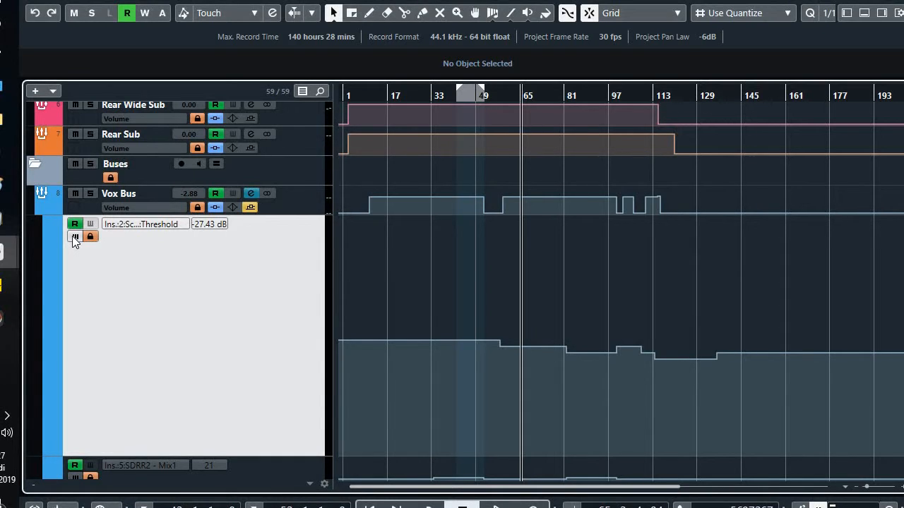
click(478, 96)
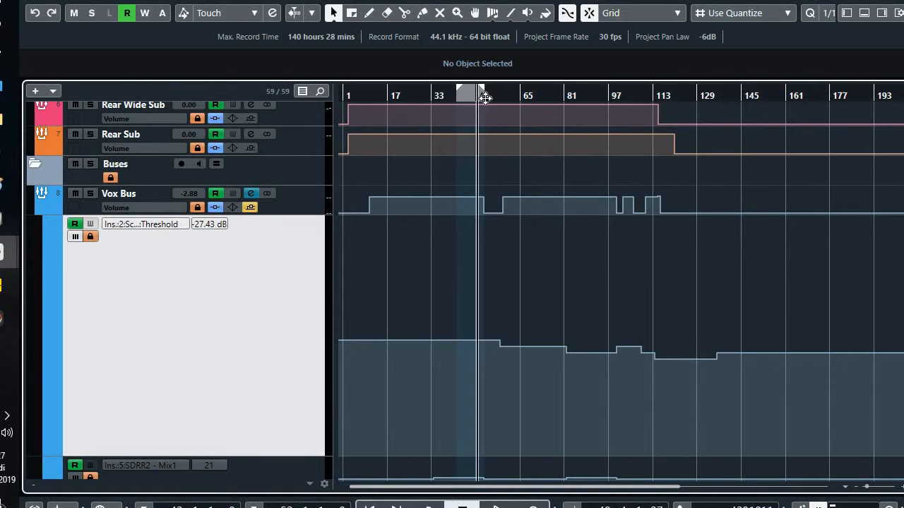
click(521, 96)
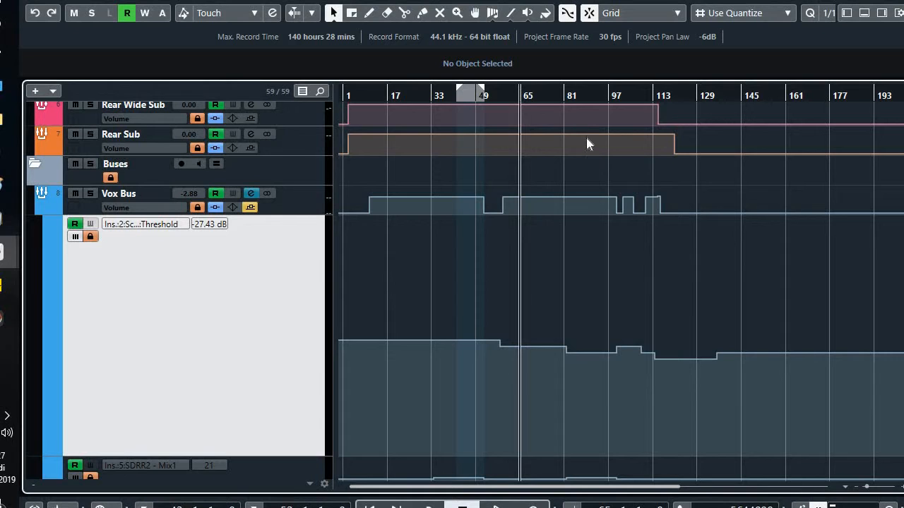
click(572, 94)
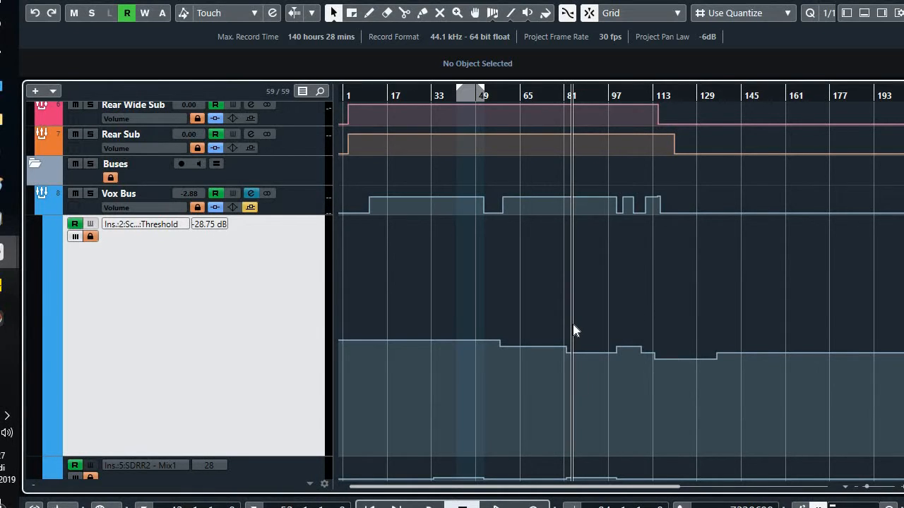
- Play from about bar 78 with the Threshold automation muted, and unmute it during playback to compare the sound
click(557, 95)
click(75, 236)
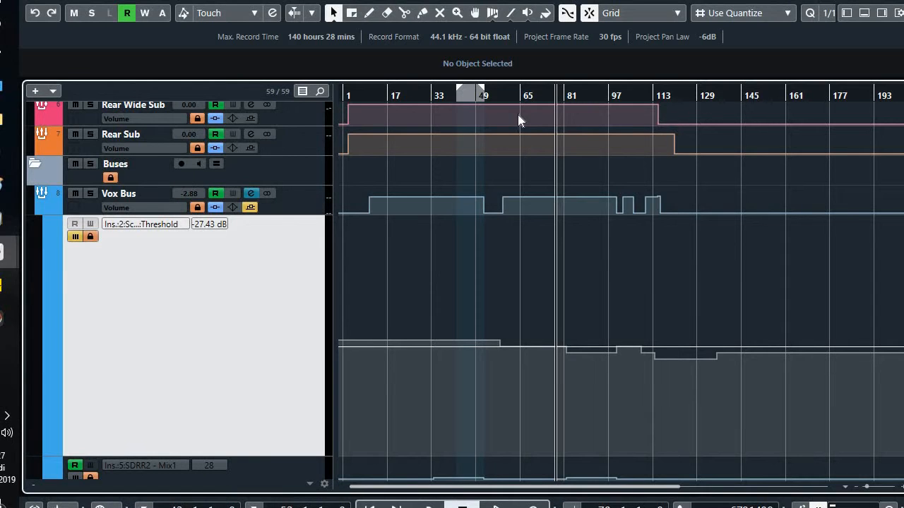
key(space)
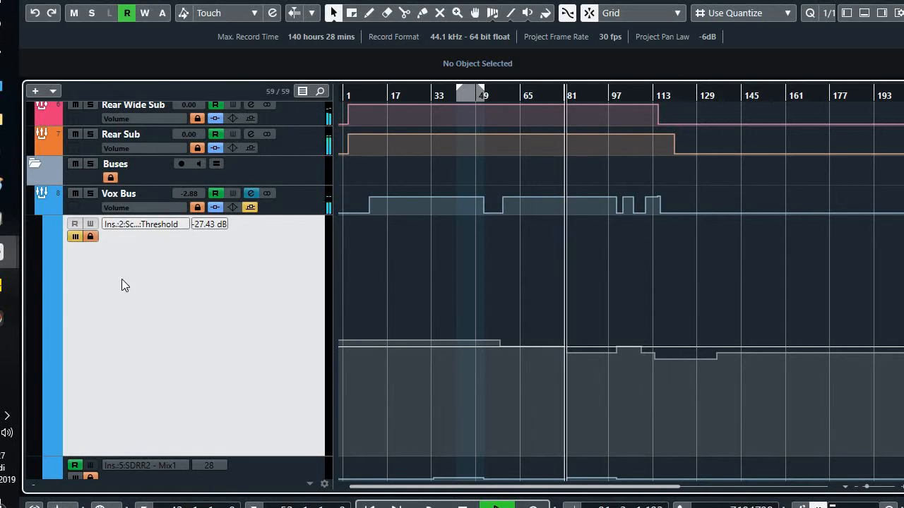
click(70, 241)
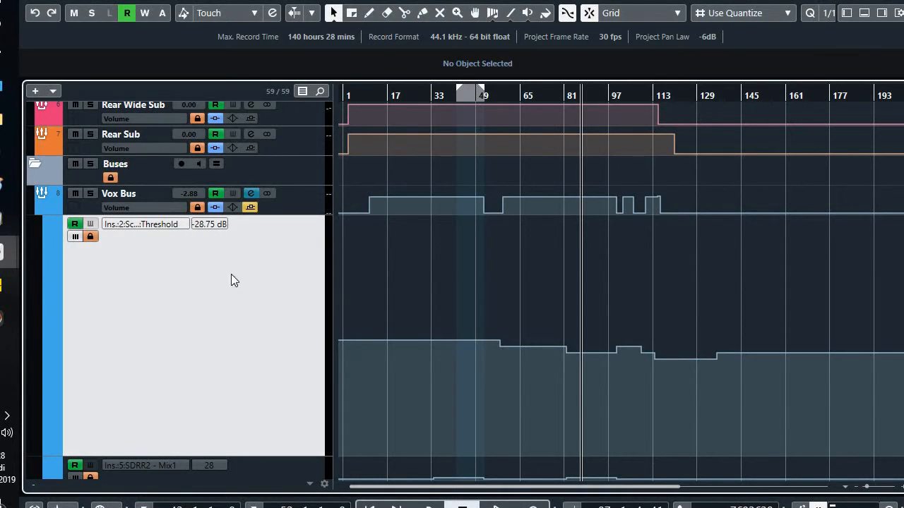
- Shrink the insert 2 Threshold lane of Vox Bus and enlarge the insert 5 SDRR2 Mix automation lane
drag(287, 453, 280, 252)
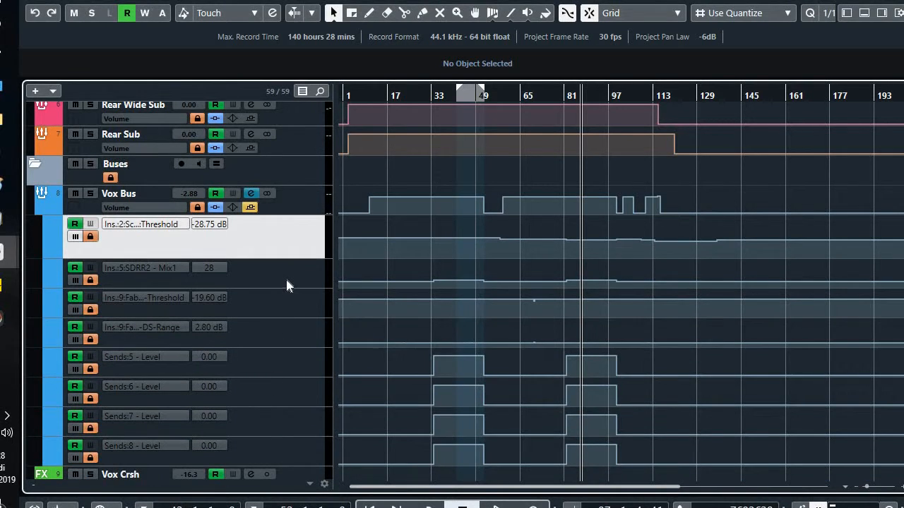
drag(287, 287, 271, 492)
scroll(127, 262, up, 3)
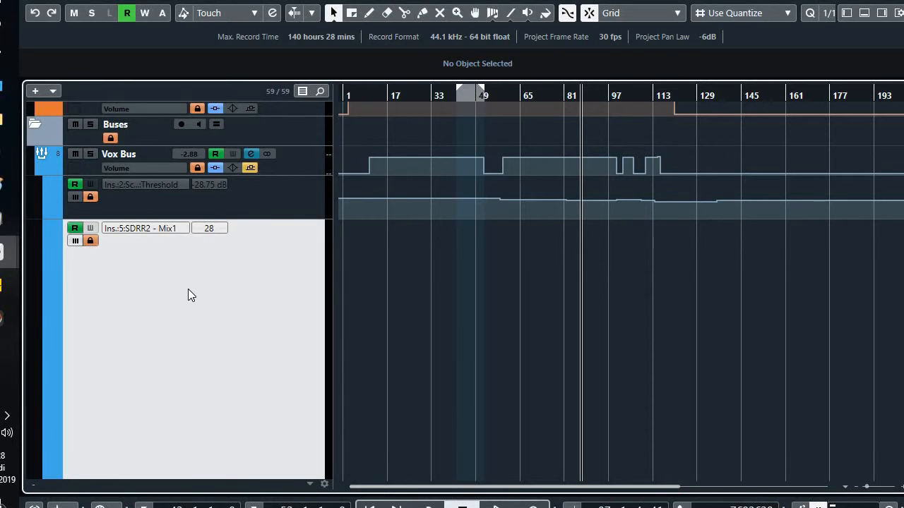
- Open the SDRR2 editor from the Vox Bus channel settings, close the channel settings, and move the plug-in window aside to expose the Mix automation
click(255, 153)
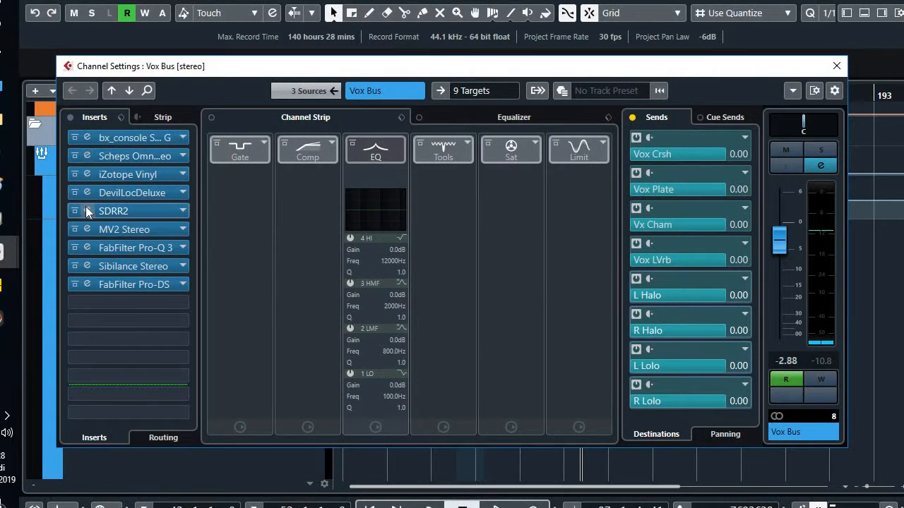
click(86, 210)
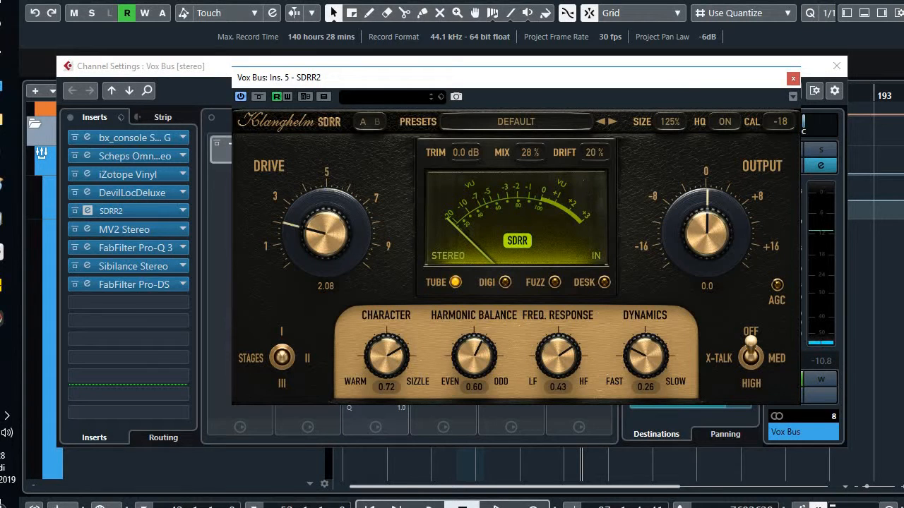
click(836, 65)
drag(706, 80, 317, 99)
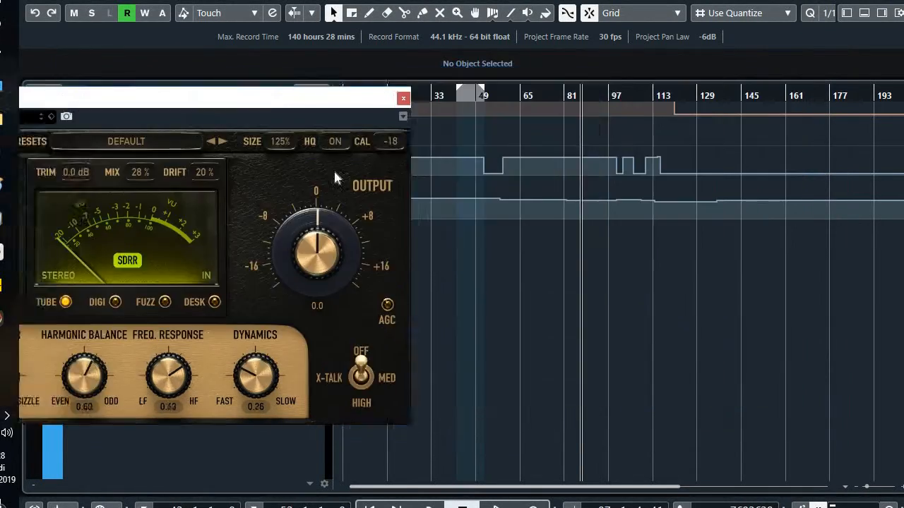
drag(335, 172, 337, 149)
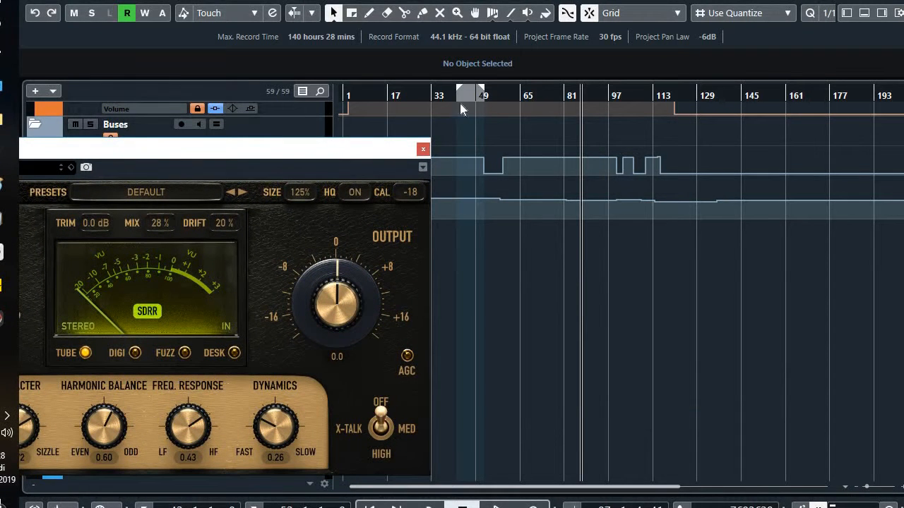
key(g)
key(g)
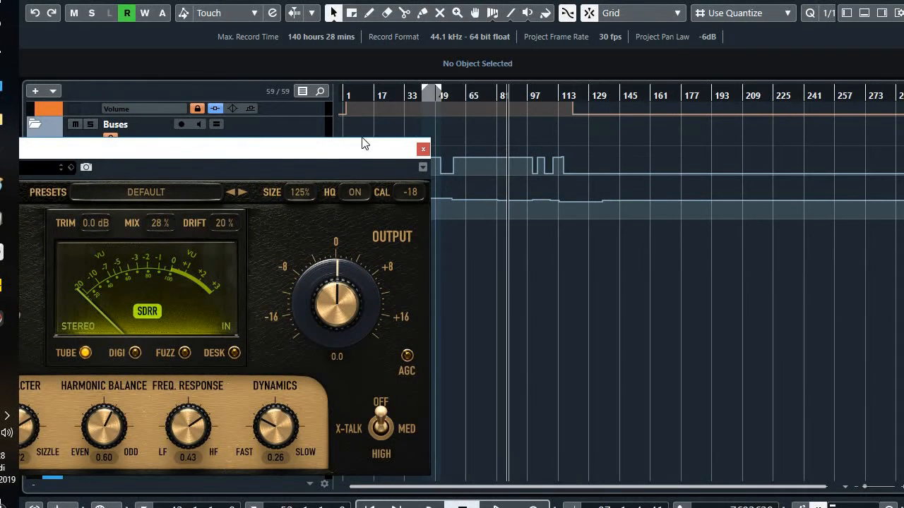
drag(323, 145, 269, 136)
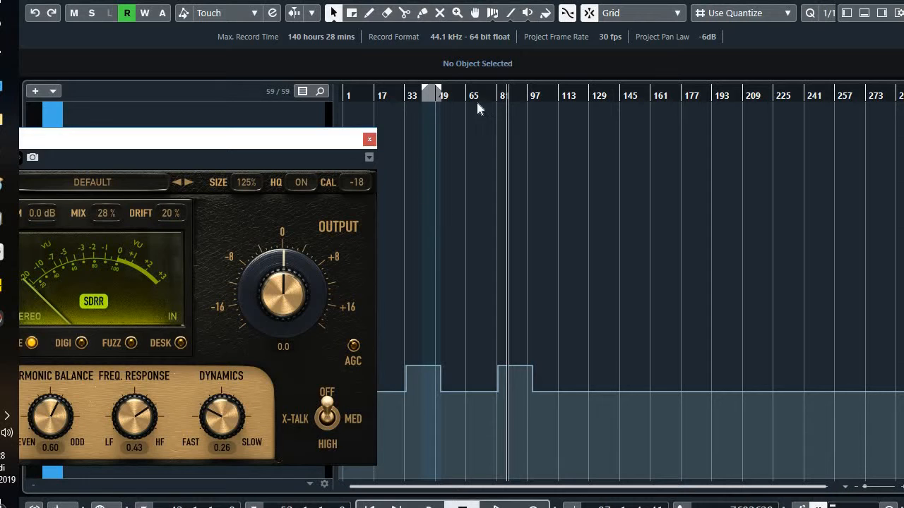
- Play from about bar 32 with the SDRR2 editor in view to watch the Mix value follow the automation into the chorus
click(403, 95)
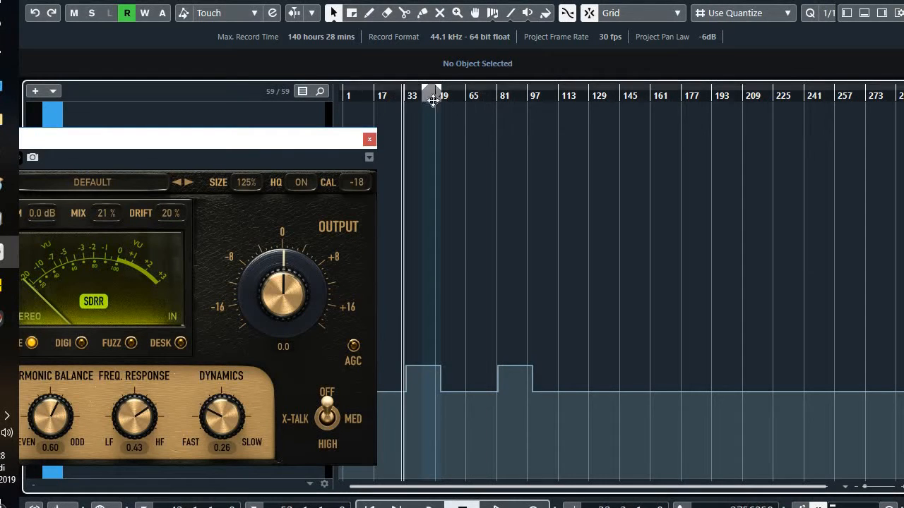
click(402, 96)
key(h)
key(h)
key(h)
key(h)
key(h)
key(h)
key(h)
key(h)
key(h)
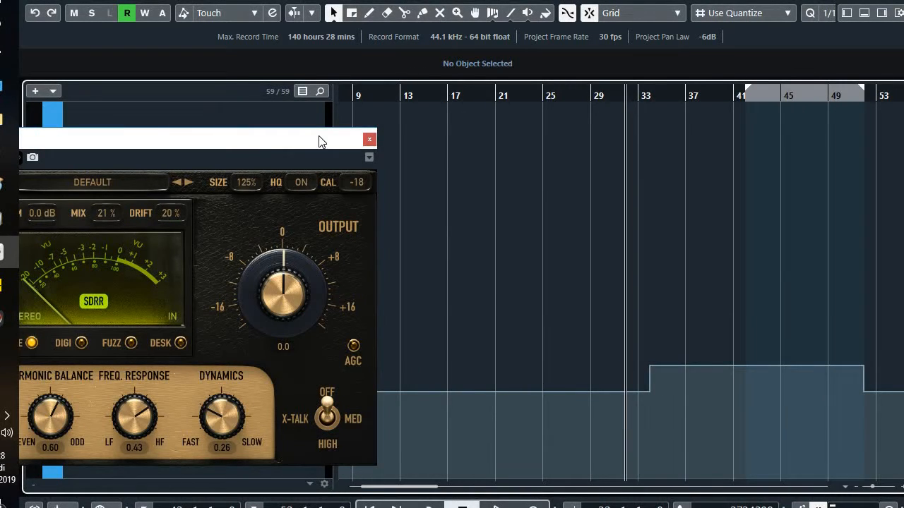
drag(319, 141, 550, 86)
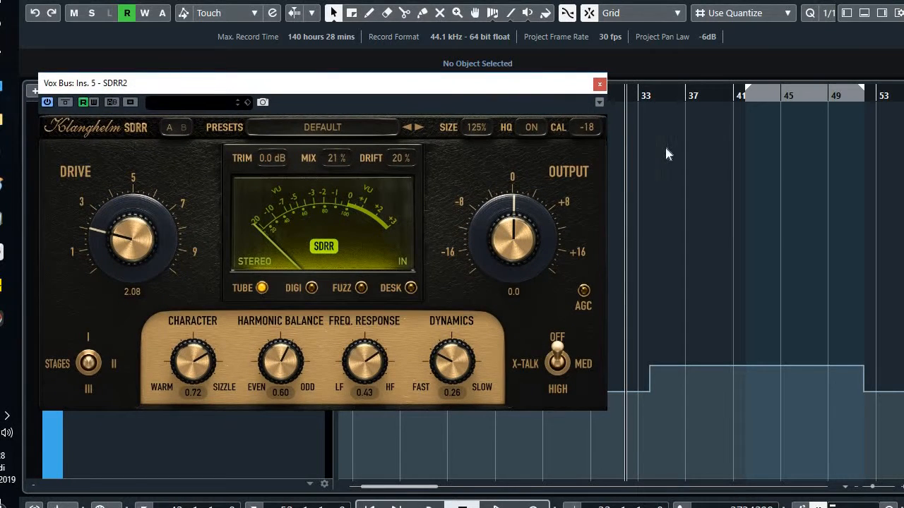
key(space)
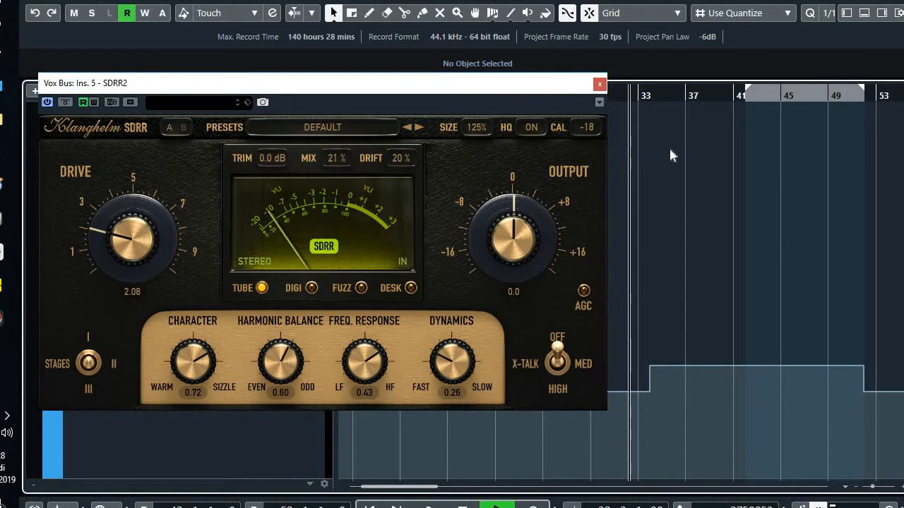
key(h)
key(h)
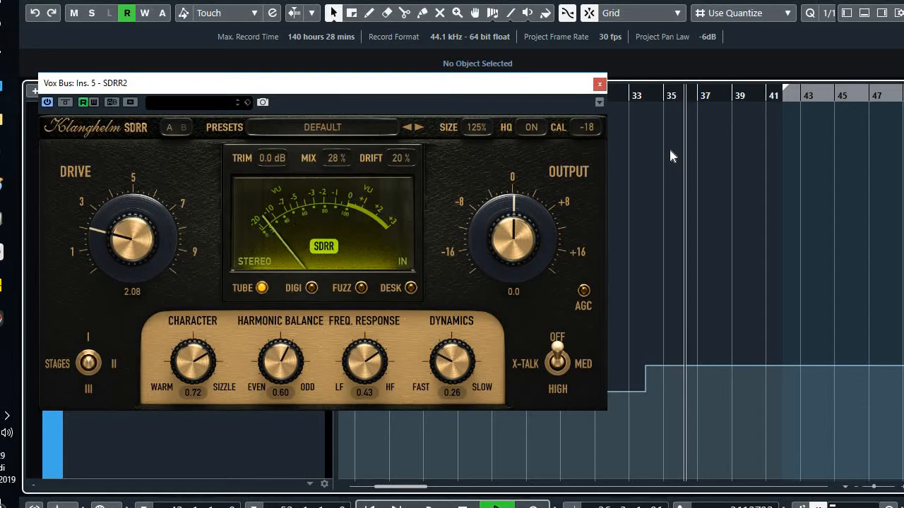
- Stop playback, reposition the SDRR2 editor while reviewing its Mix setting, and close the plug-in window
drag(579, 88, 637, 89)
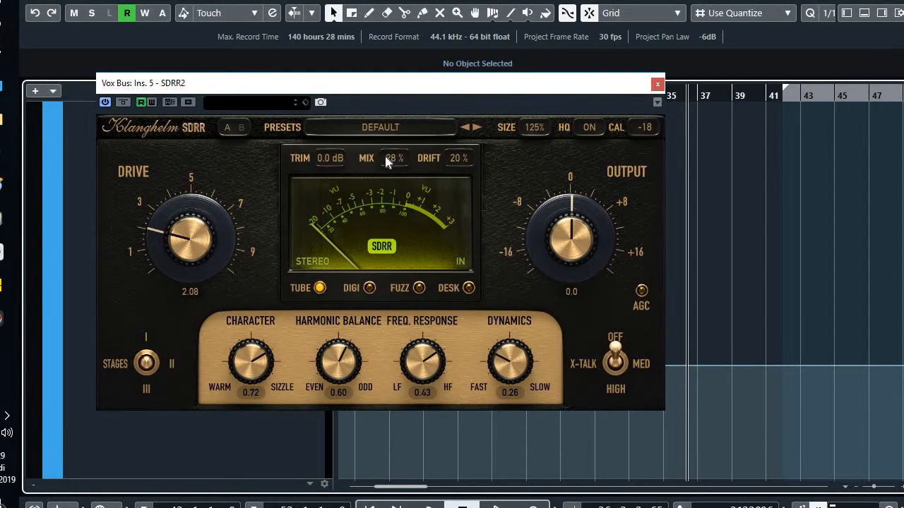
drag(480, 88, 498, 165)
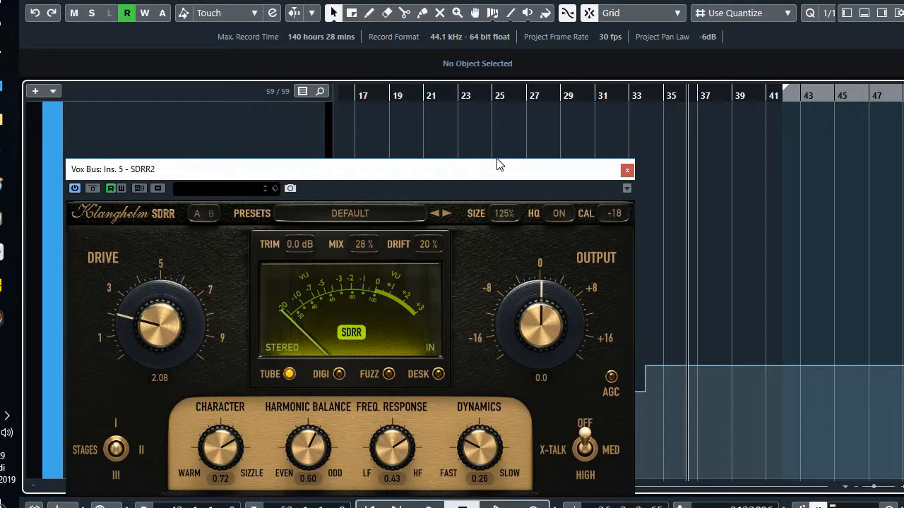
drag(572, 173, 596, 148)
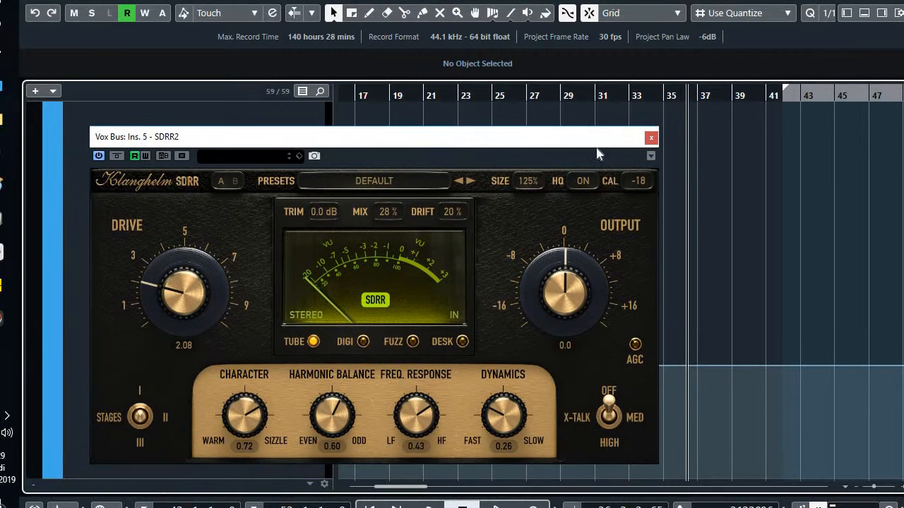
click(651, 139)
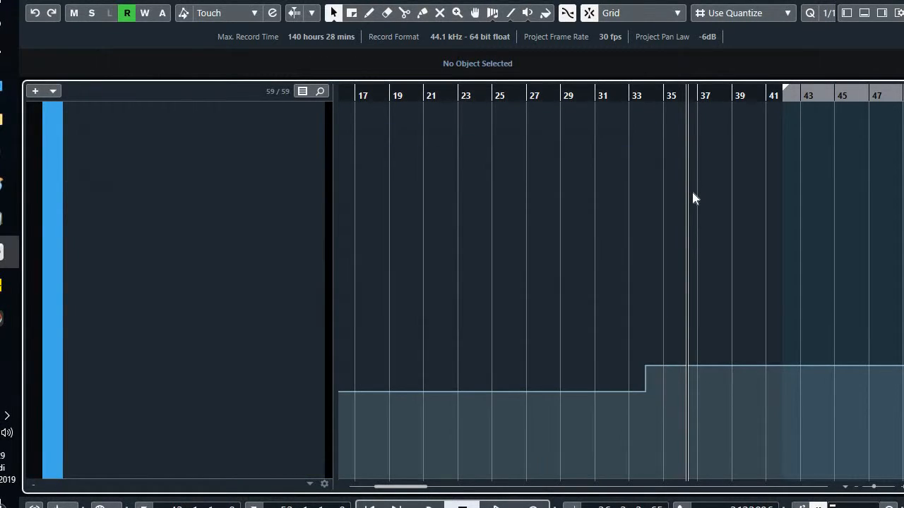
- Shrink the SDRR2 Mix lane and enlarge the insert 9 FabFilter Pro-DS Threshold lane, with the whole song on the timeline
key(g)
key(g)
key(g)
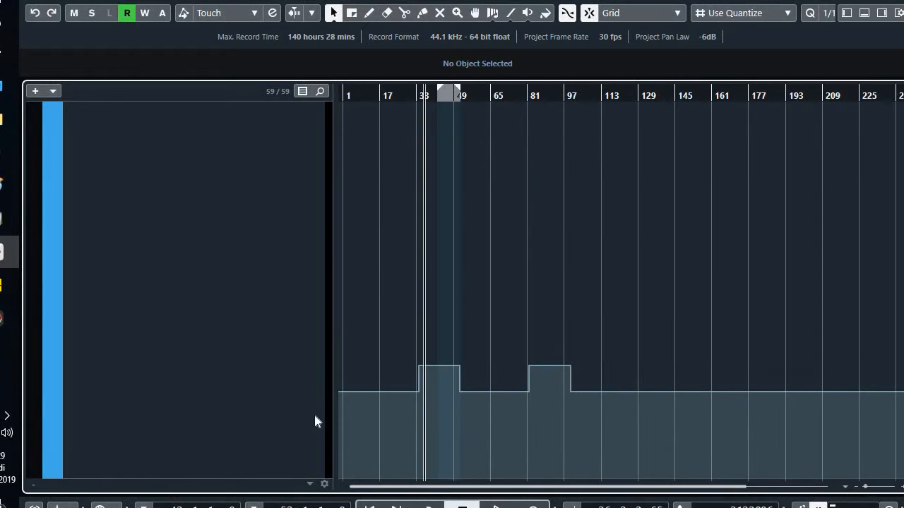
scroll(315, 408, down, 1)
drag(321, 402, 321, 191)
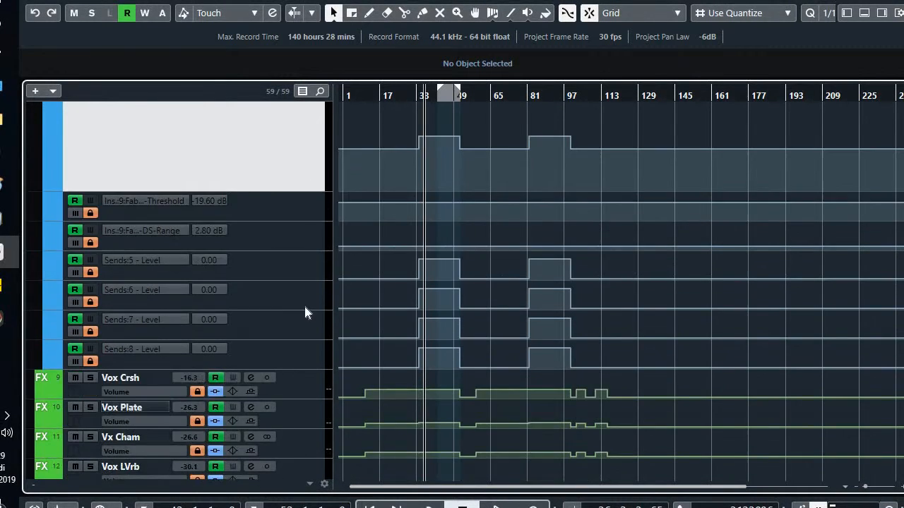
scroll(306, 312, up, 2)
drag(313, 340, 311, 442)
click(314, 206)
key(g)
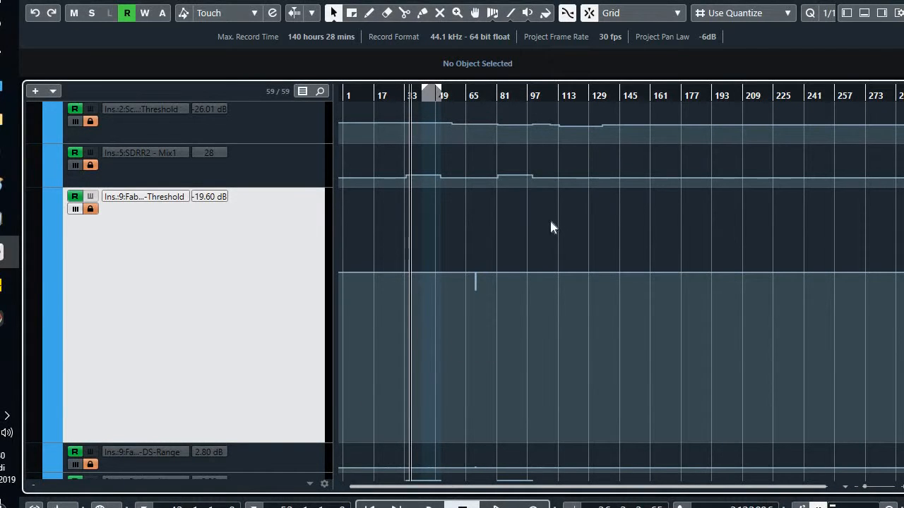
- Place the playhead at about bar 70 and examine the dip in the insert 9 Threshold automation there
key(h)
key(g)
click(476, 94)
scroll(524, 231, down, 4)
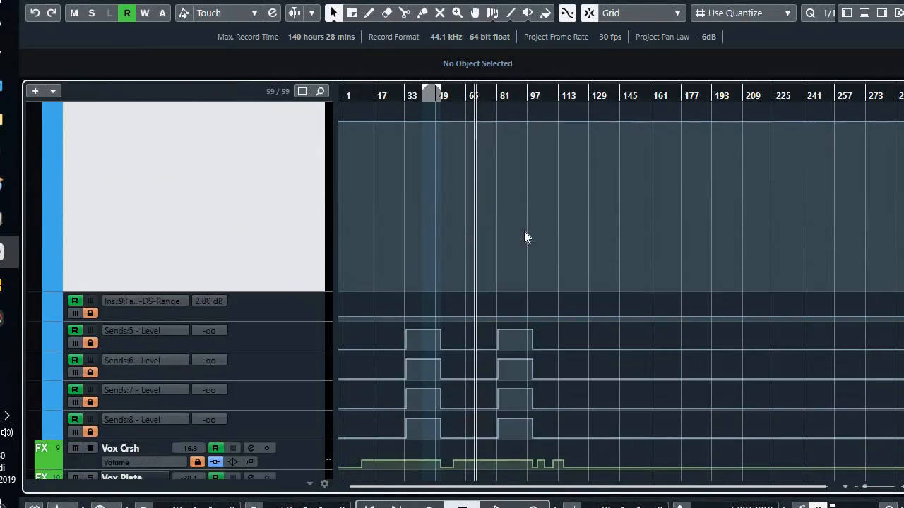
scroll(537, 237, up, 3)
key(h)
key(h)
key(h)
key(h)
key(h)
key(h)
key(h)
key(h)
key(h)
key(h)
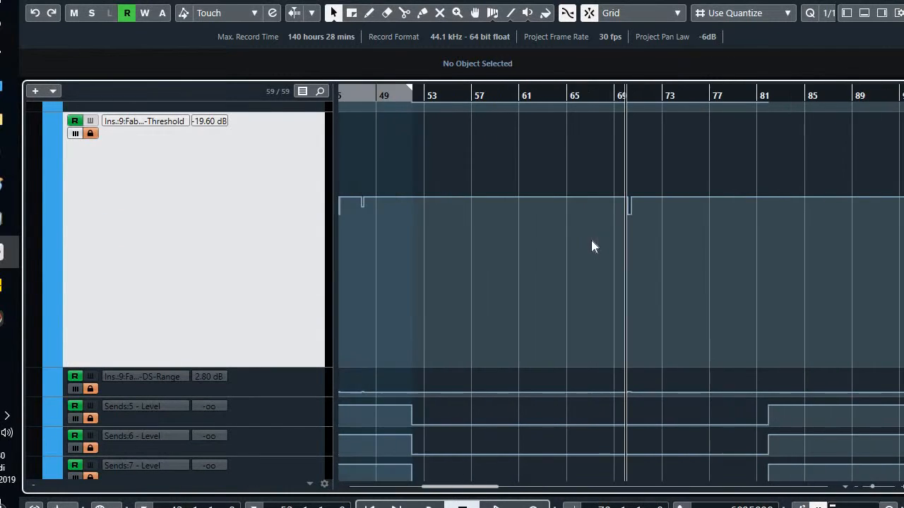
key(g)
key(g)
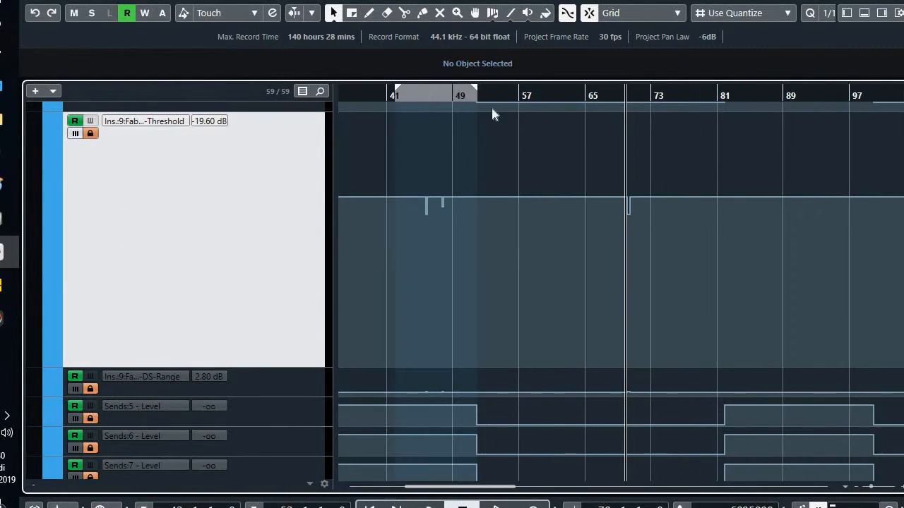
- Place the playhead near bar 46 and examine the insert 9 Threshold automation dips just before bars 46 and 48
click(428, 93)
key(h)
key(h)
key(h)
key(h)
key(h)
key(h)
key(h)
key(h)
key(h)
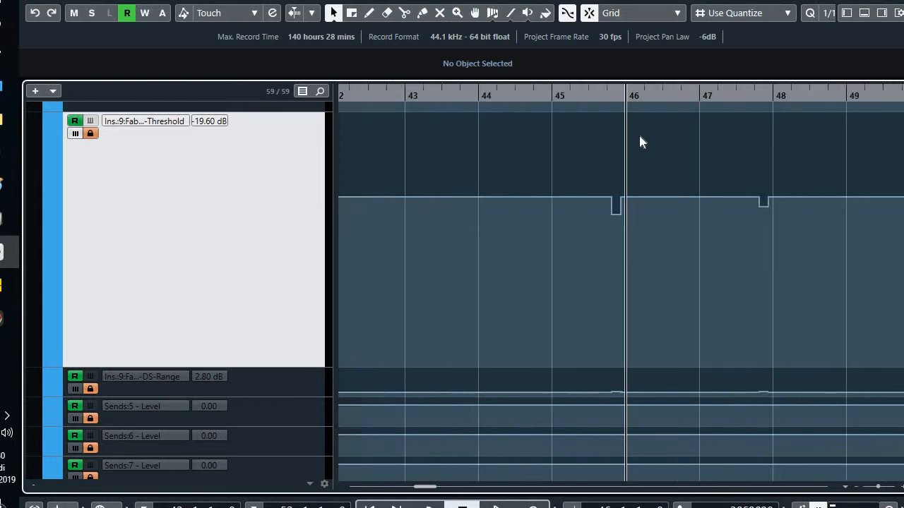
click(595, 97)
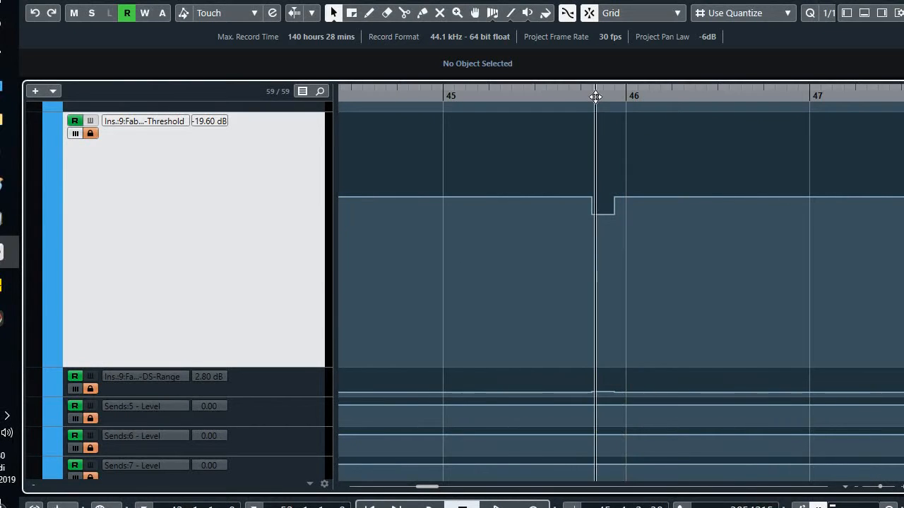
key(g)
key(g)
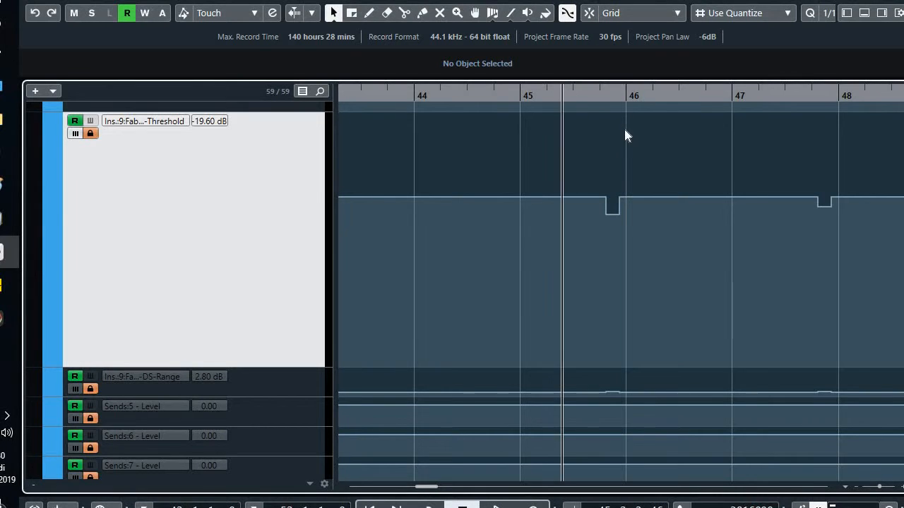
- Examine the insert 9 Threshold automation across about bars 25 to 63, and closely at the dip just before bar 46
key(g)
key(g)
key(g)
key(g)
key(g)
key(g)
key(g)
key(g)
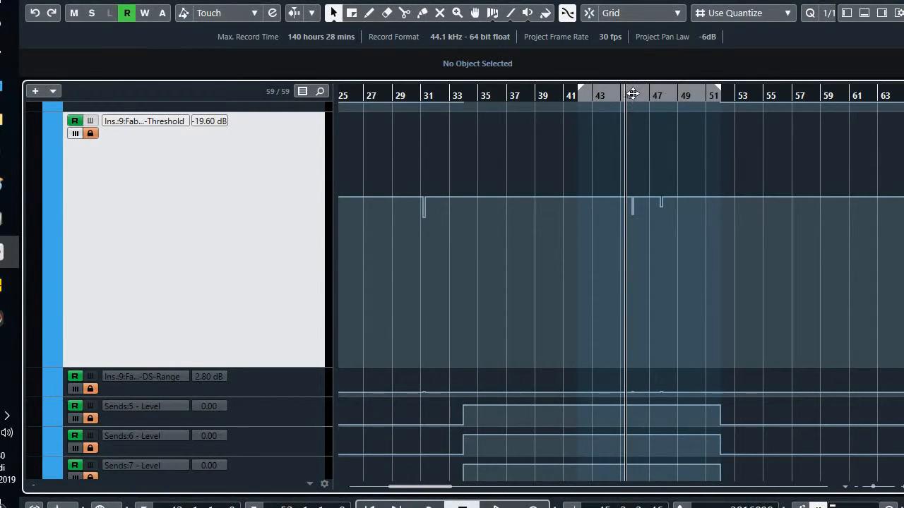
key(h)
key(h)
key(h)
key(h)
key(h)
key(h)
key(h)
key(h)
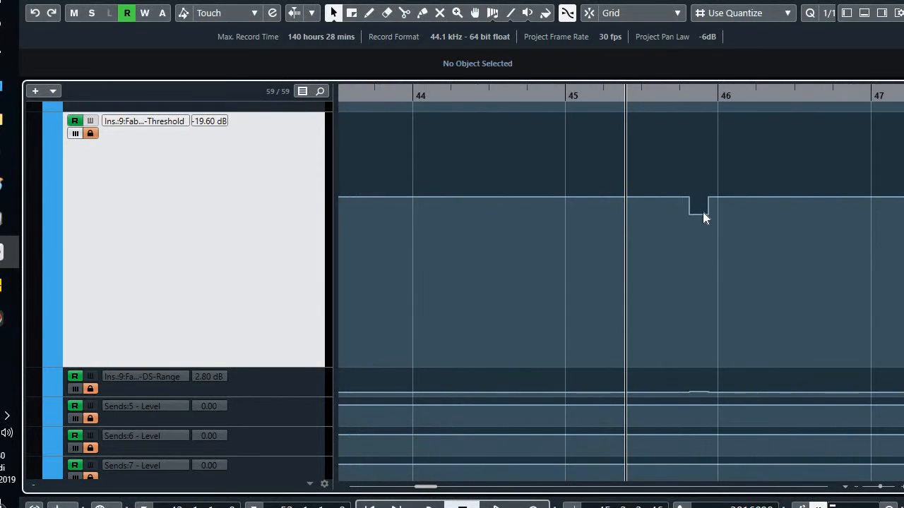
- Play back the passage across the insert 9 Threshold automation dip just before bar 46, starting at about bar 45
key(g)
click(581, 95)
key(space)
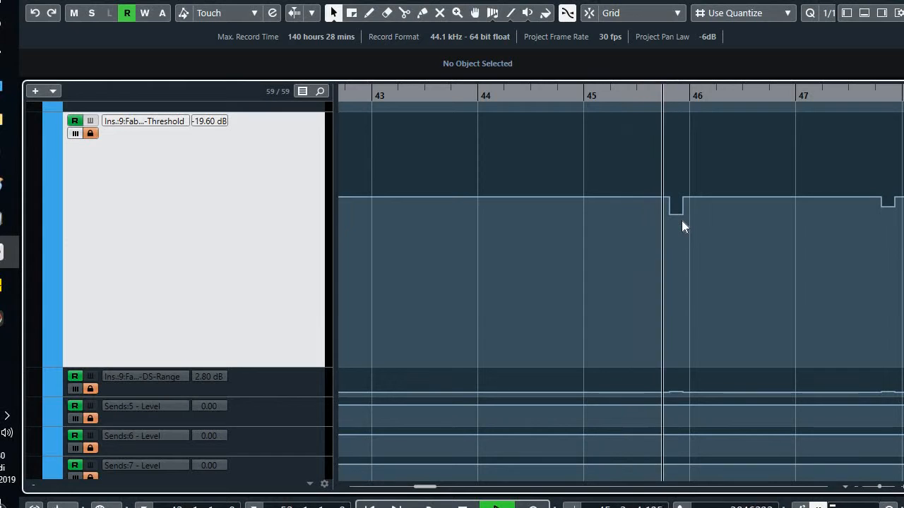
key(space)
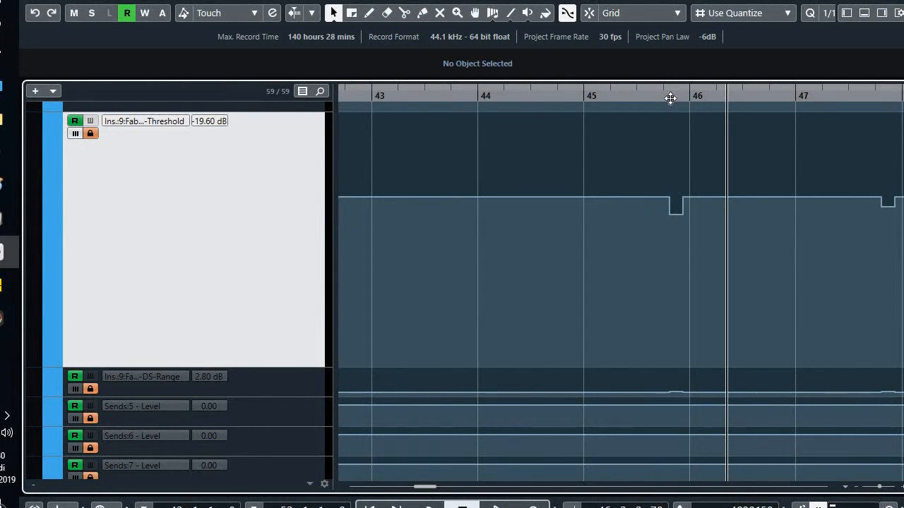
- Examine the insert 9 Threshold automation from about bars 33 to 59, and closely around bars 45 to 46
key(g)
key(g)
key(g)
key(g)
key(g)
key(g)
key(g)
key(g)
key(g)
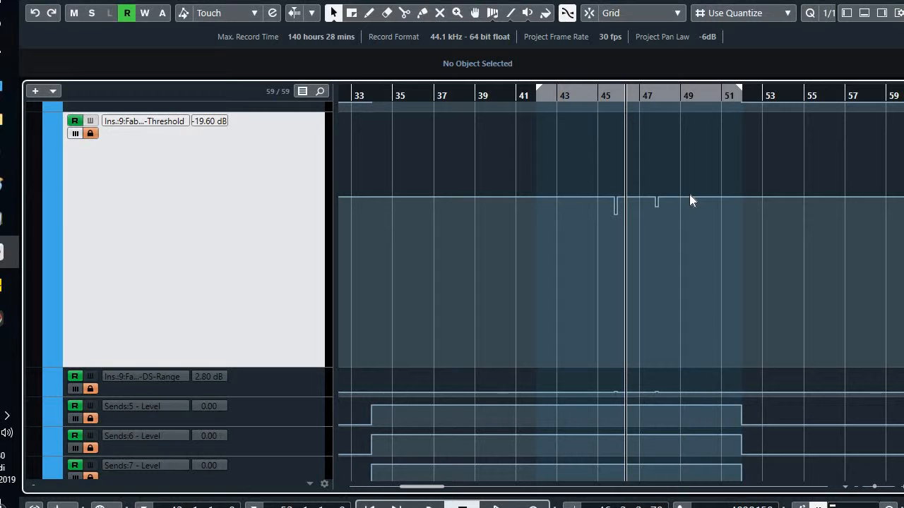
key(h)
key(h)
key(h)
key(h)
key(h)
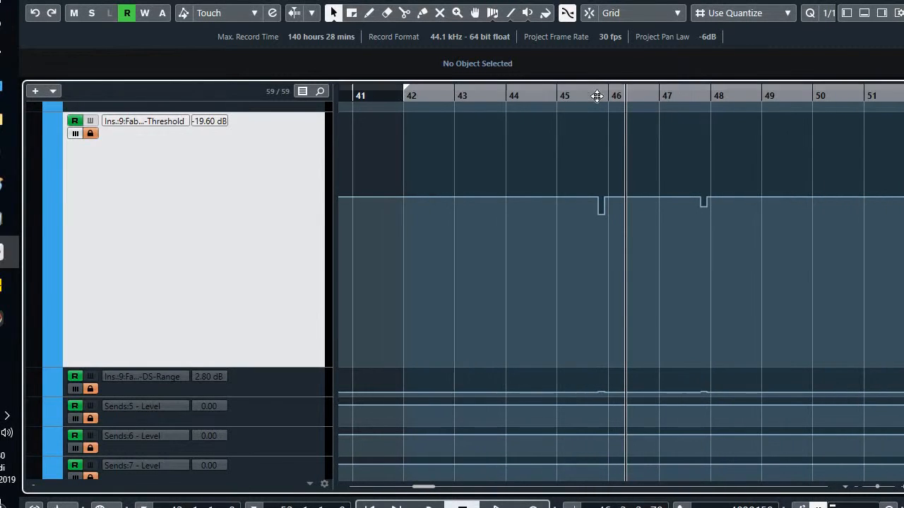
key(h)
key(h)
key(h)
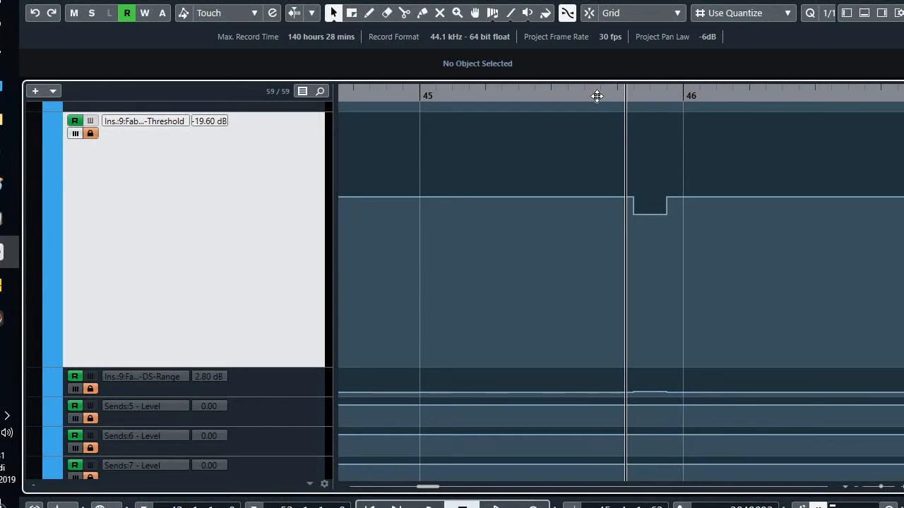
- Place the playhead shortly after bar 45 and inside the dip just before bar 46 to compare the insert 9 Threshold values
key(g)
key(g)
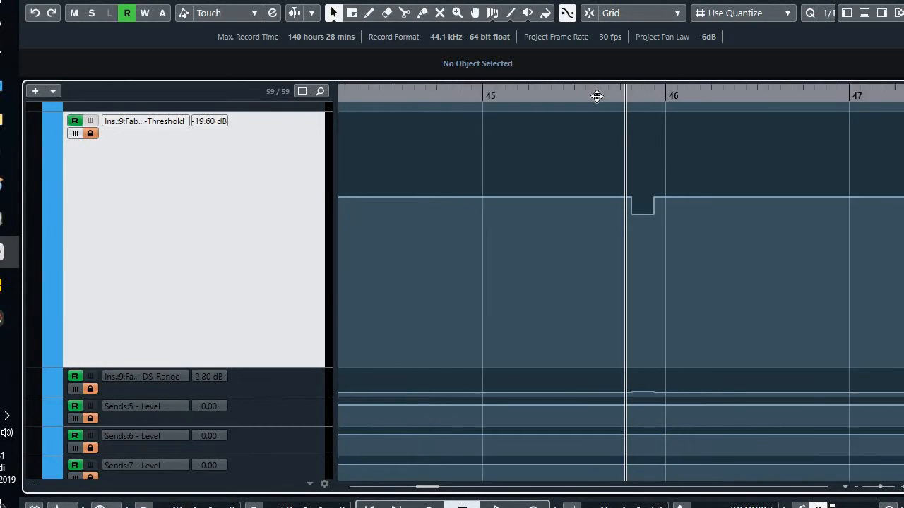
key(g)
key(g)
key(g)
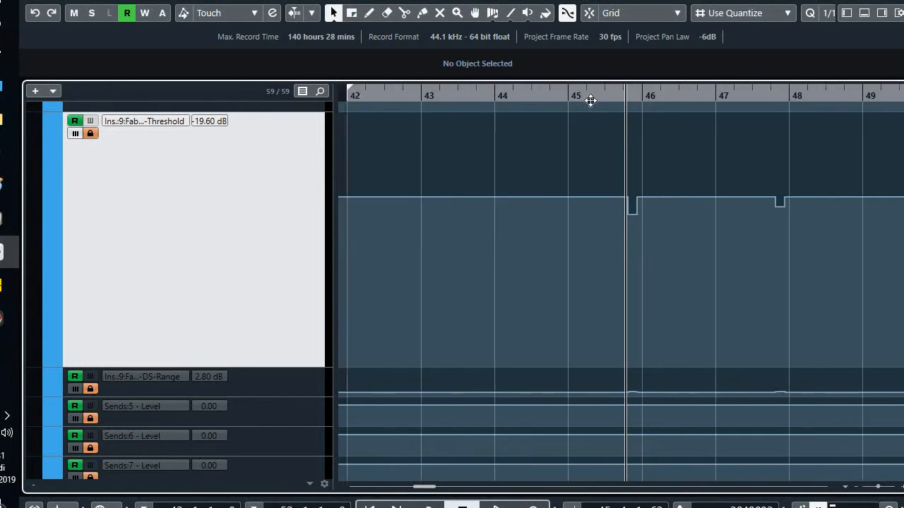
click(590, 101)
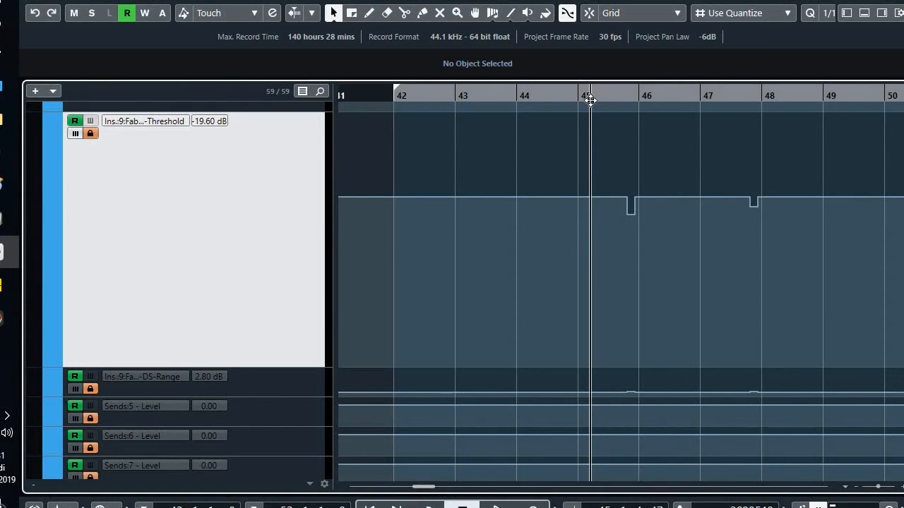
click(631, 96)
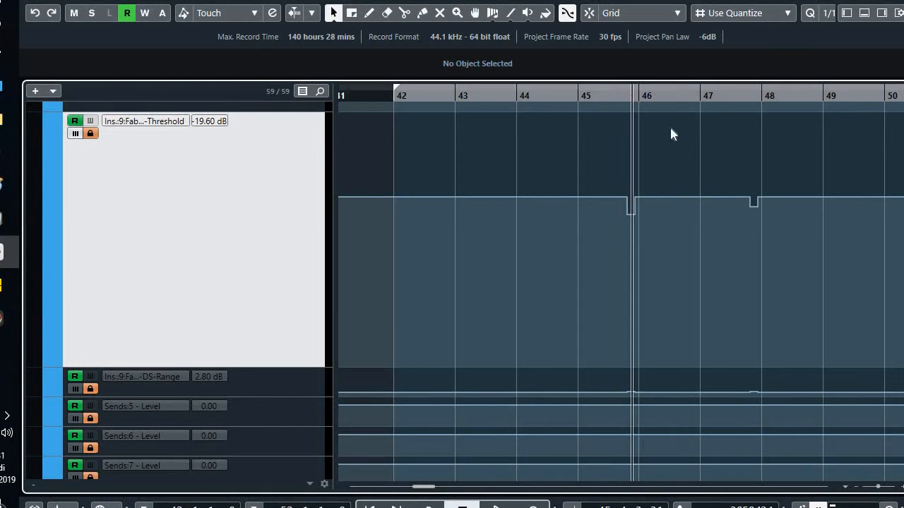
- Examine the insert 9 Threshold automation dips across the whole song
key(g)
key(g)
key(g)
key(g)
key(g)
key(g)
key(g)
key(g)
key(g)
key(g)
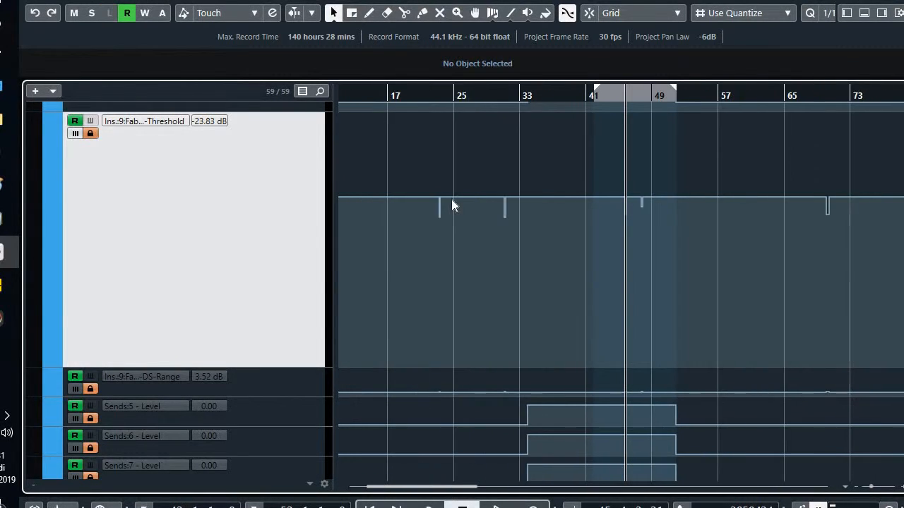
key(g)
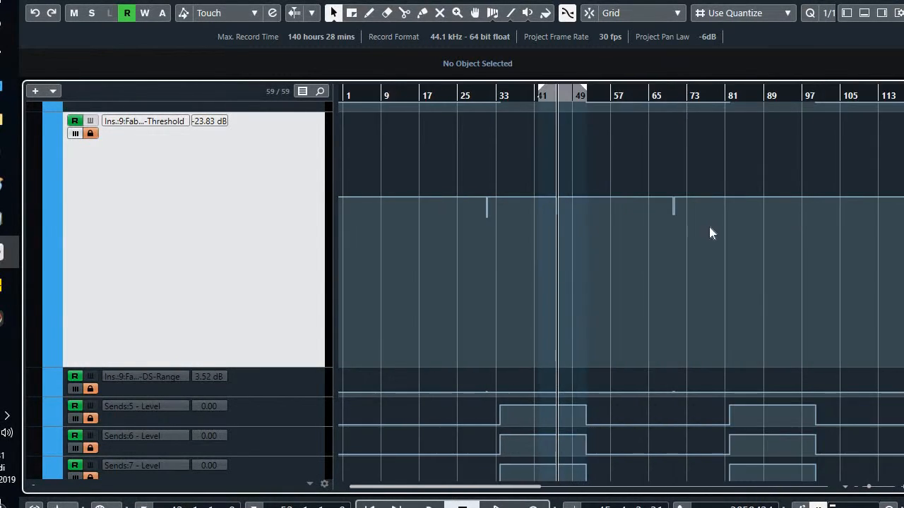
- Enlarge the insert 9 FabFilter Pro-DS Range automation lane of the Vox Bus
scroll(319, 218, down, 2)
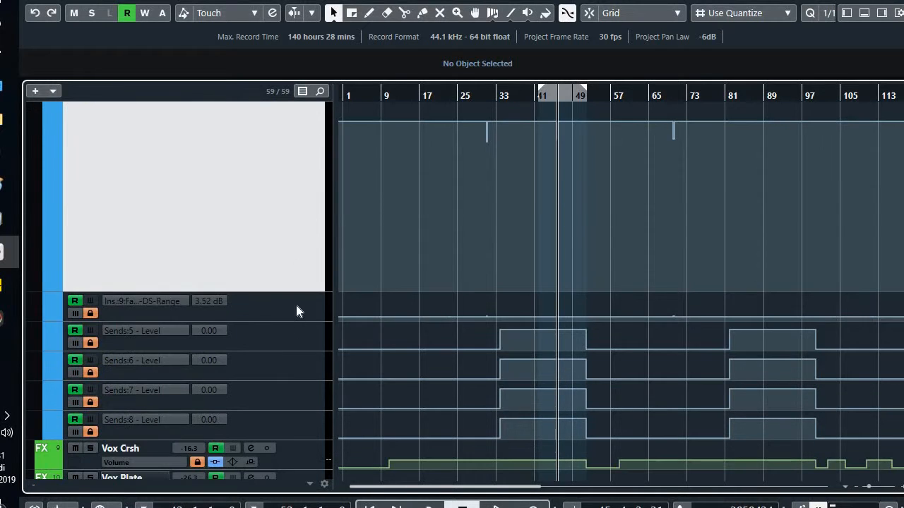
click(295, 302)
drag(307, 319, 286, 496)
scroll(236, 336, up, 2)
scroll(630, 222, down, 3)
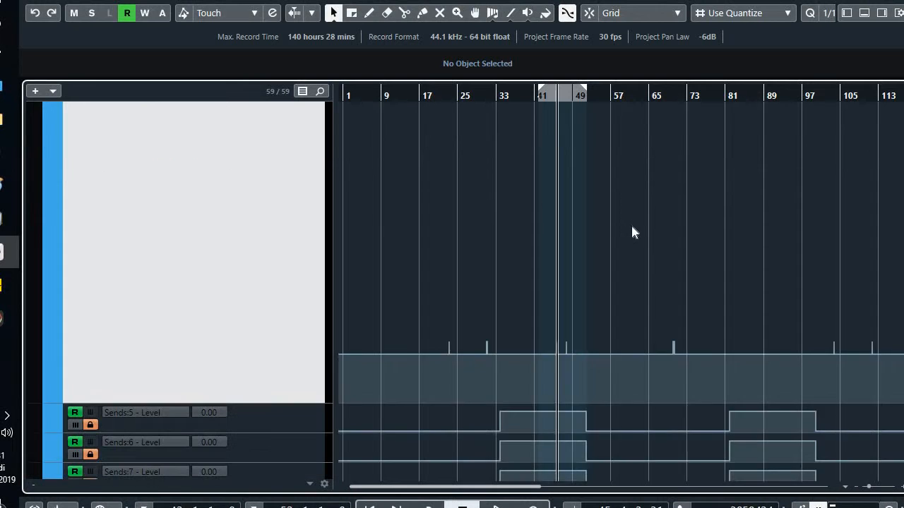
- Place the playhead just before bar 48 and compare the Range automation rise with the insert 9 Threshold dip there
key(h)
key(h)
key(h)
click(679, 98)
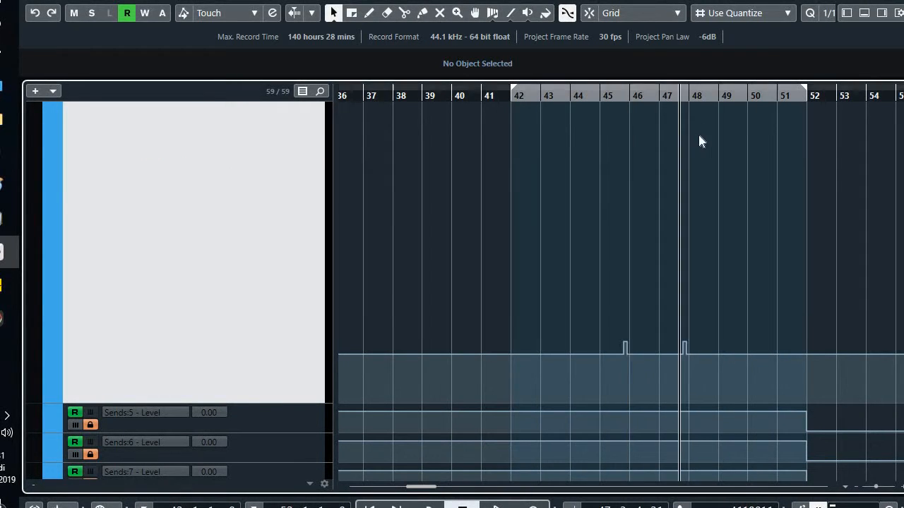
key(h)
key(h)
key(h)
key(h)
key(h)
scroll(230, 253, up, 4)
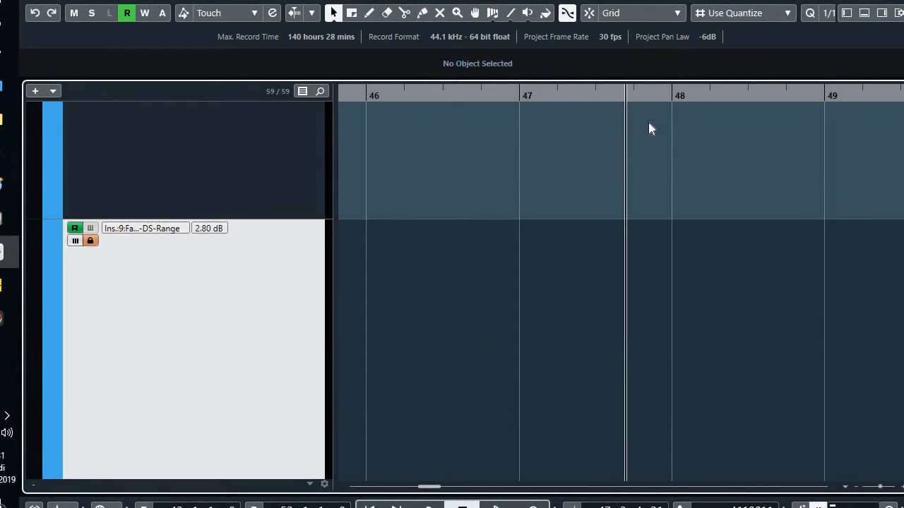
scroll(649, 128, down, 3)
drag(663, 96, 653, 99)
scroll(221, 317, up, 4)
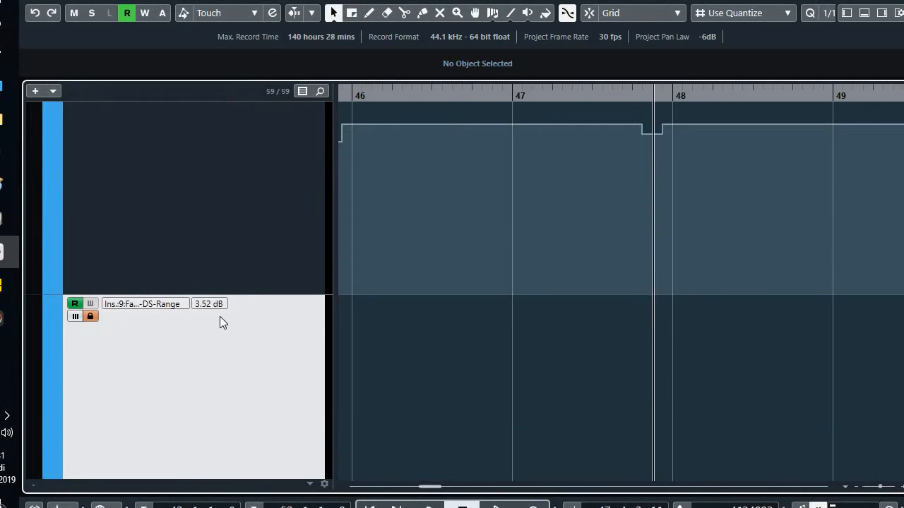
scroll(269, 353, down, 4)
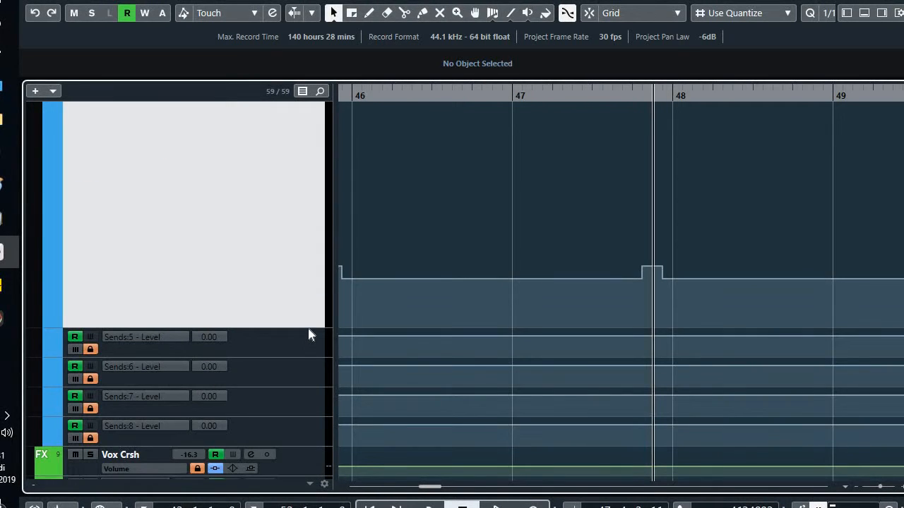
- Shrink the insert 9 Range and Threshold lanes so that all Vox Bus automation lanes fit in view
drag(310, 323, 312, 113)
scroll(311, 329, up, 4)
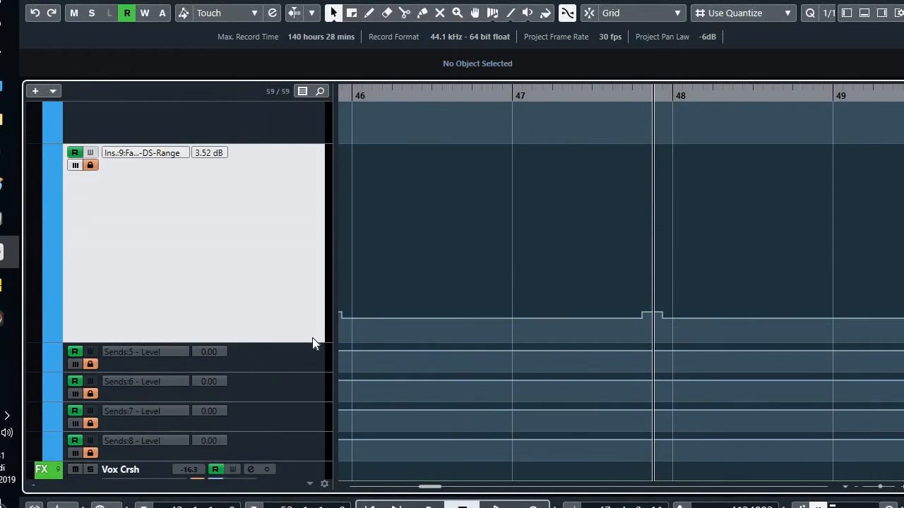
drag(315, 342, 307, 187)
key(g)
scroll(318, 342, up, 3)
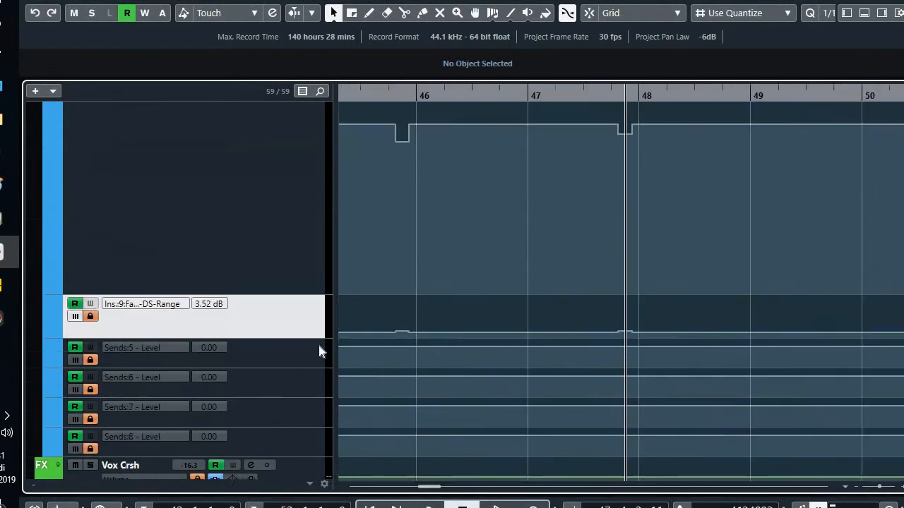
key(g)
drag(308, 370, 311, 158)
scroll(528, 250, up, 2)
key(g)
key(g)
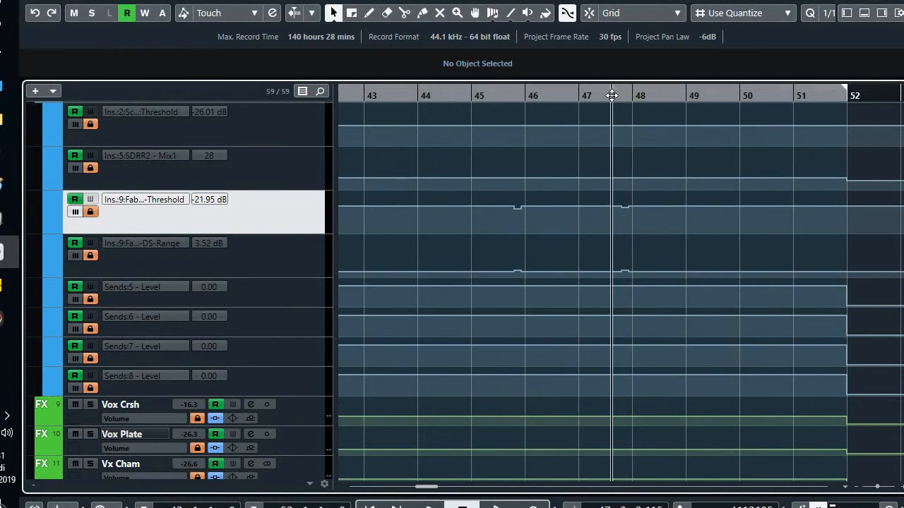
- Compare the insert 9 Threshold and Range values with the playhead just before bar 48 and at bar 47
key(h)
key(h)
key(h)
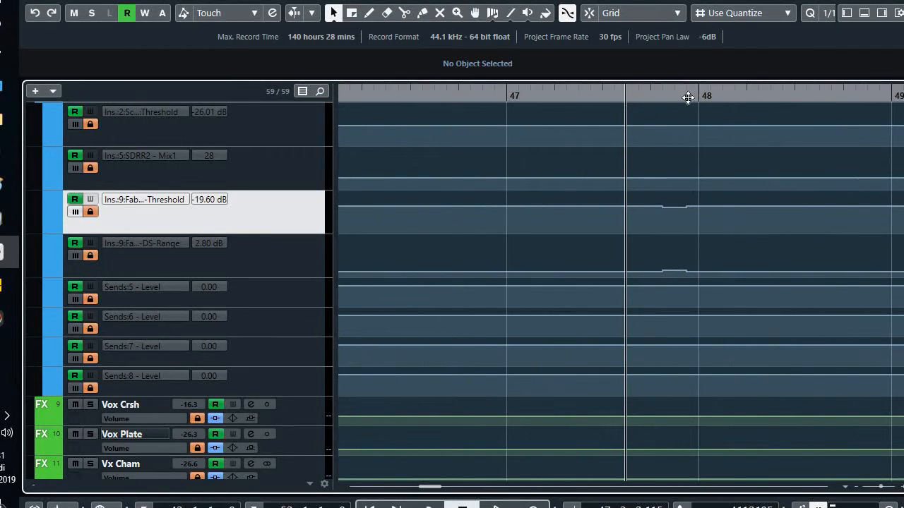
click(682, 97)
key(h)
key(h)
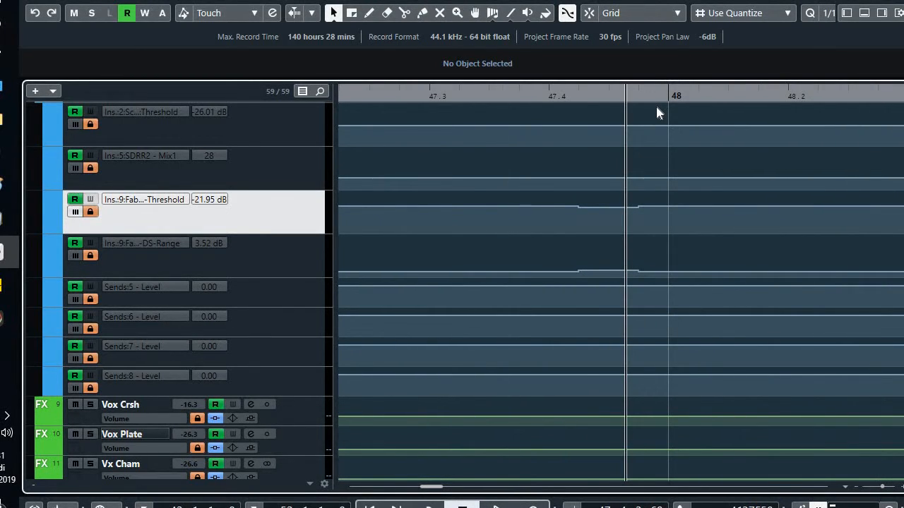
key(g)
key(g)
key(g)
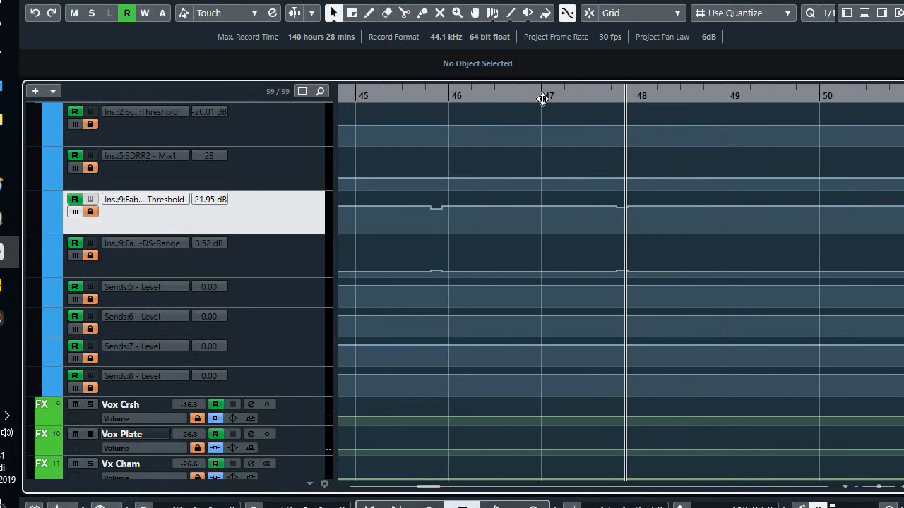
click(542, 97)
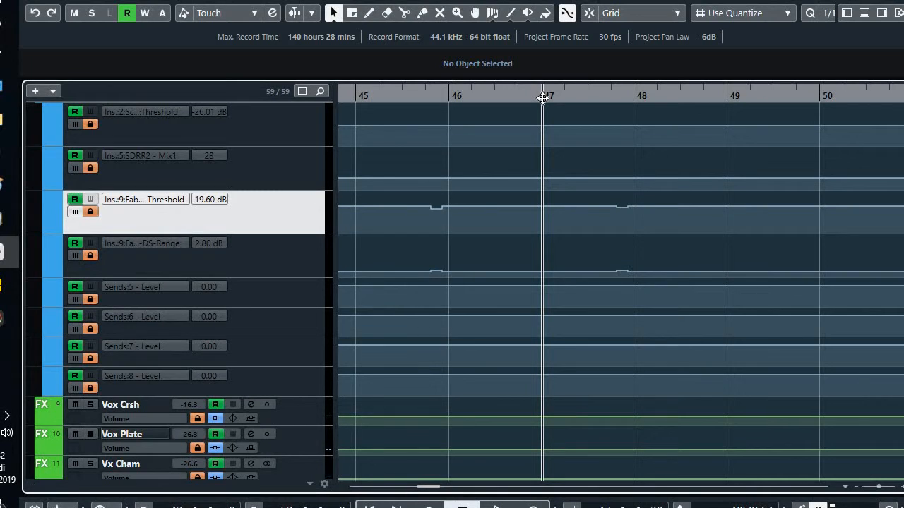
- Examine the Vox Bus threshold, SDRR2 mix, de-esser and send level automation from around bar 47 out to the whole song
key(g)
key(g)
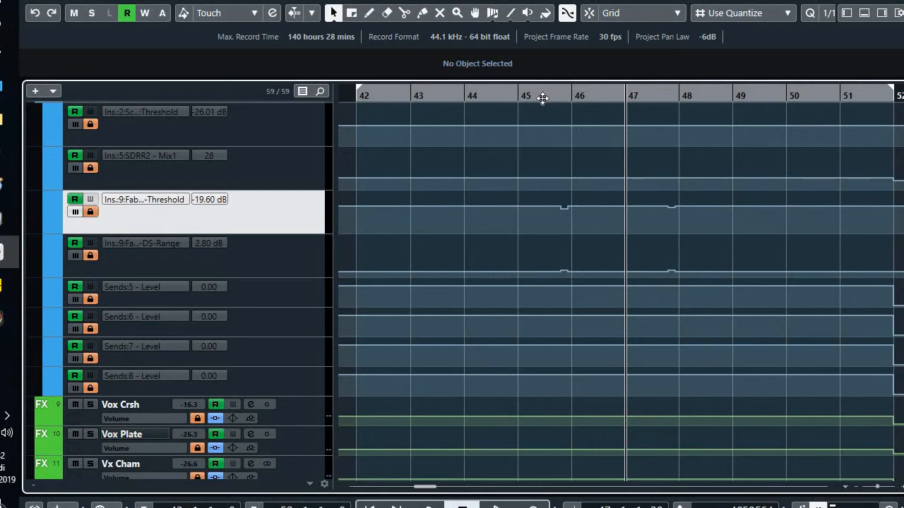
key(g)
key(g)
key(g)
key(g)
key(g)
key(g)
key(g)
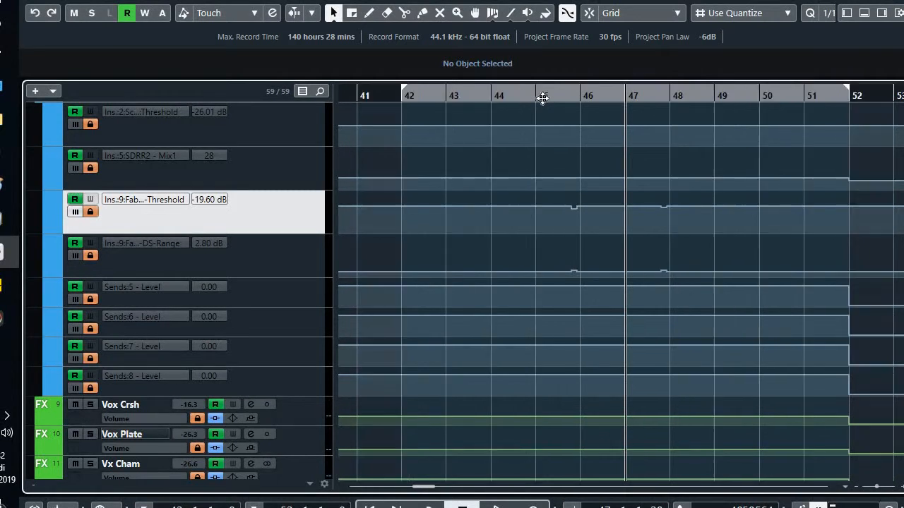
scroll(230, 311, up, 6)
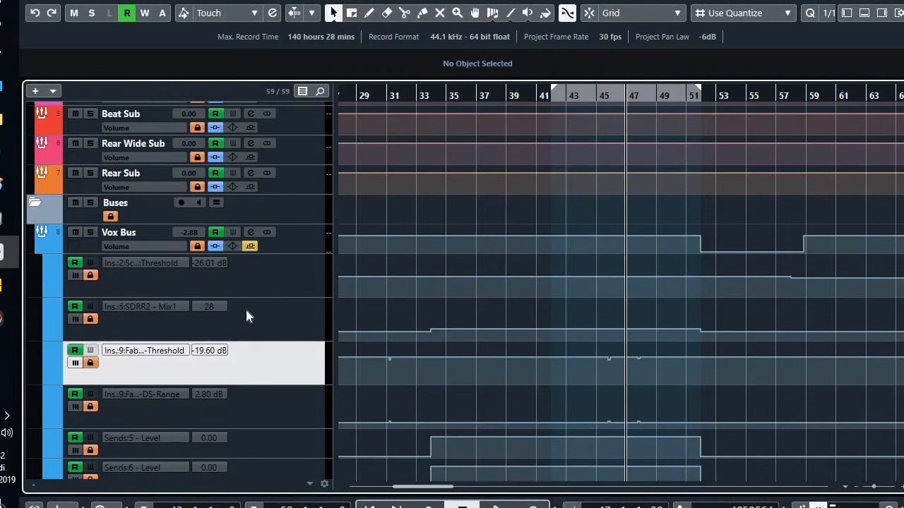
scroll(170, 276, down, 2)
key(g)
key(g)
key(g)
key(g)
key(g)
key(g)
key(g)
key(g)
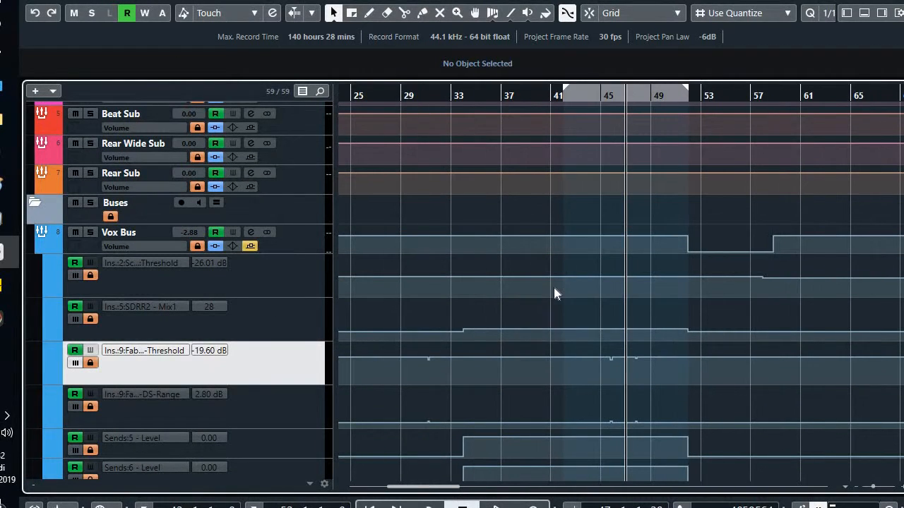
scroll(554, 284, down, 2)
key(g)
key(g)
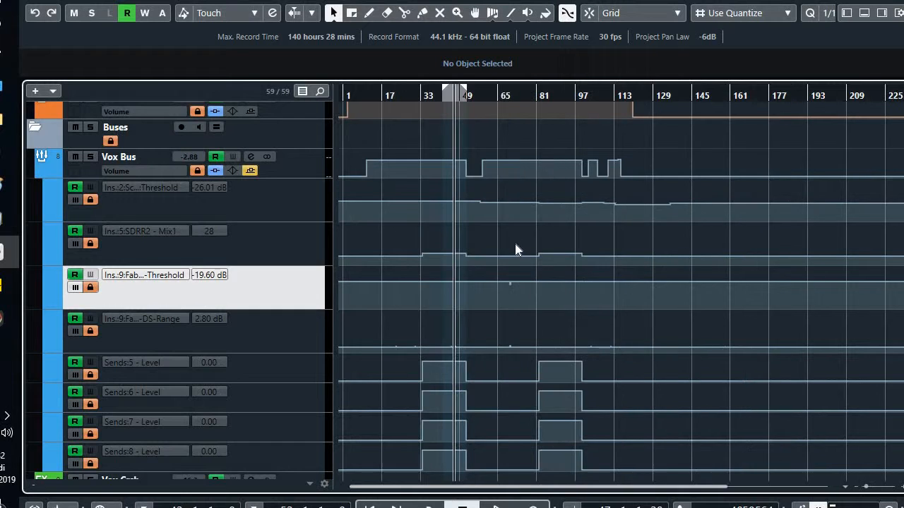
- Look over the send level lanes and the volume automation of the vocal FX channels down to the LVox track
scroll(495, 257, down, 2)
scroll(492, 269, down, 2)
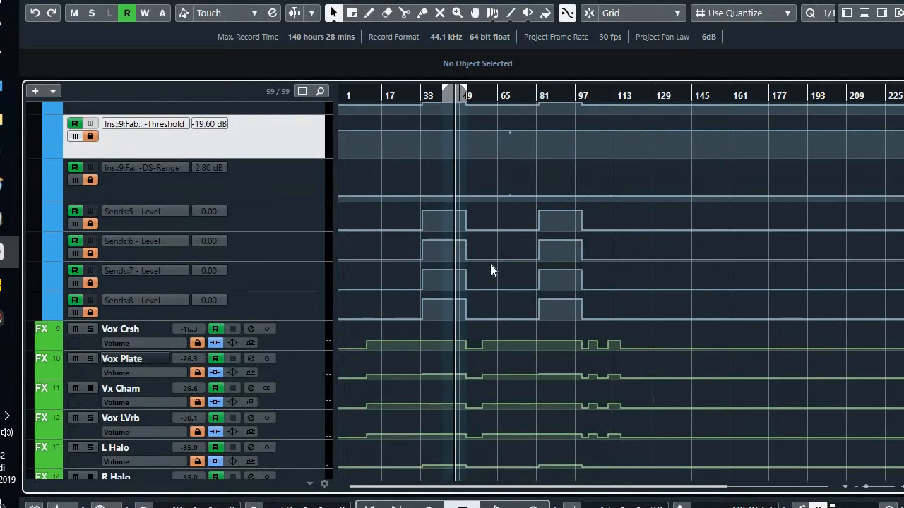
scroll(491, 266, down, 6)
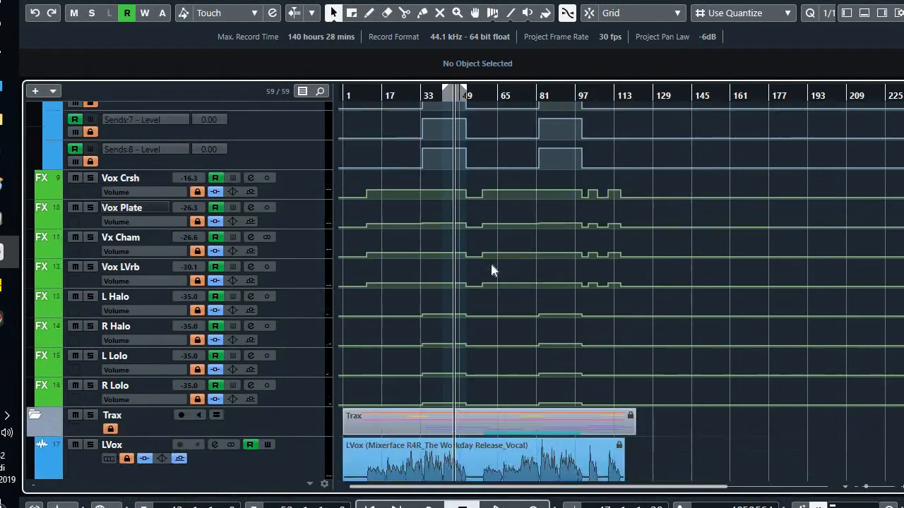
- Hide the Vox Bus automation lanes and return to the beginning of the track list
scroll(490, 264, up, 10)
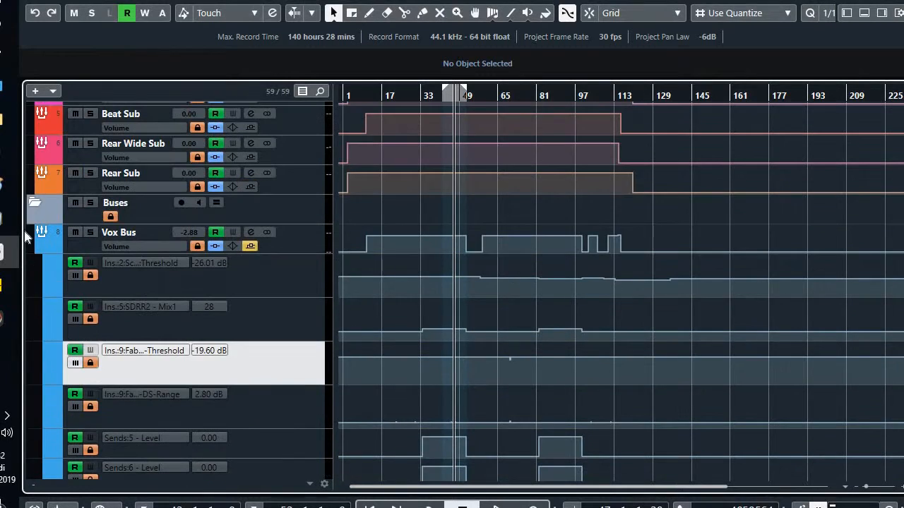
click(43, 243)
scroll(533, 294, up, 5)
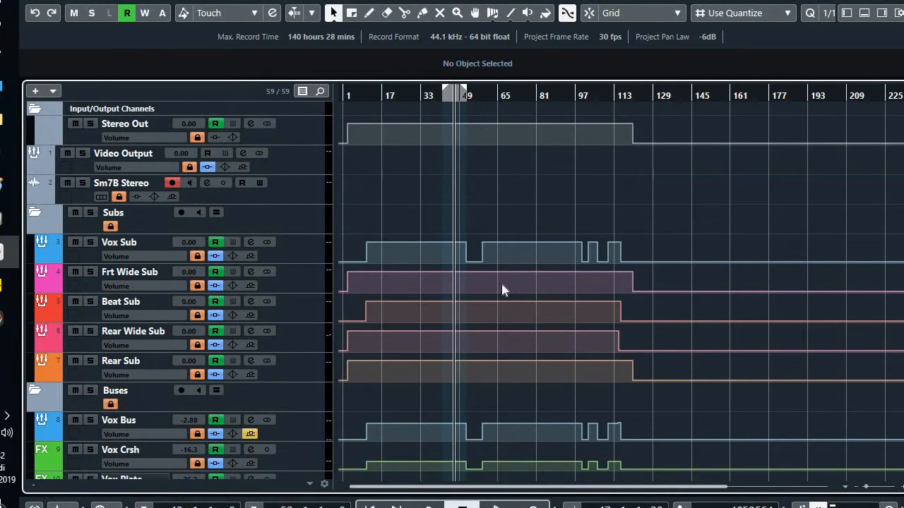
- Show the MixConsole and bypass all inserts on the Vox Bus channel
key(F3)
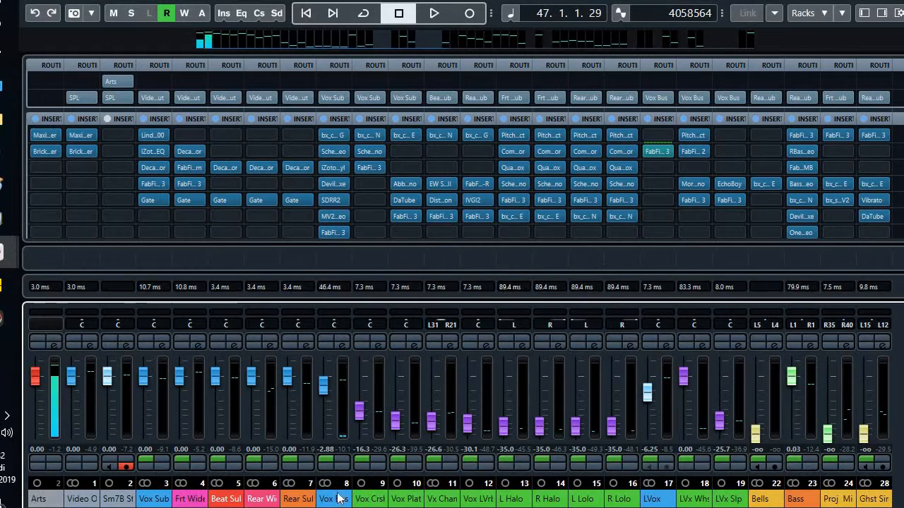
click(326, 119)
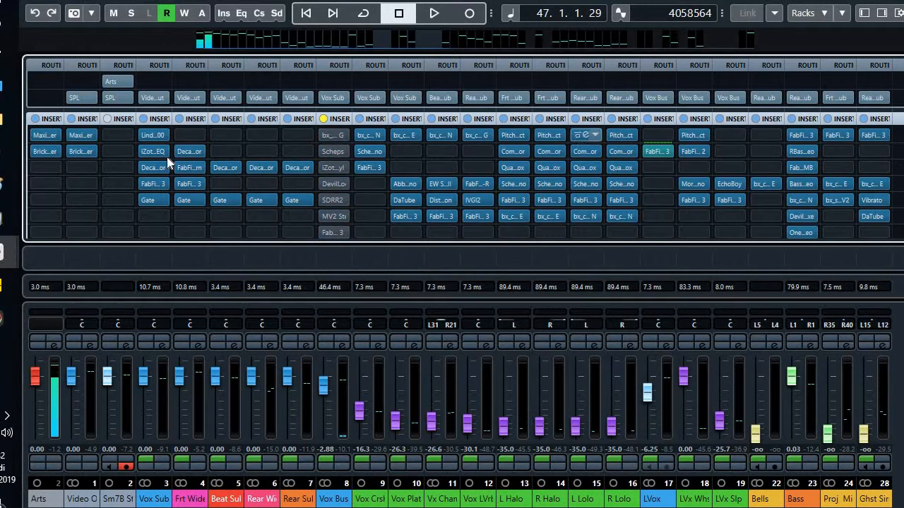
- Bypass all Vox Sub inserts, then solo the Vox Bus with the FX channels from Vox Crsh to L Halo left out
click(143, 119)
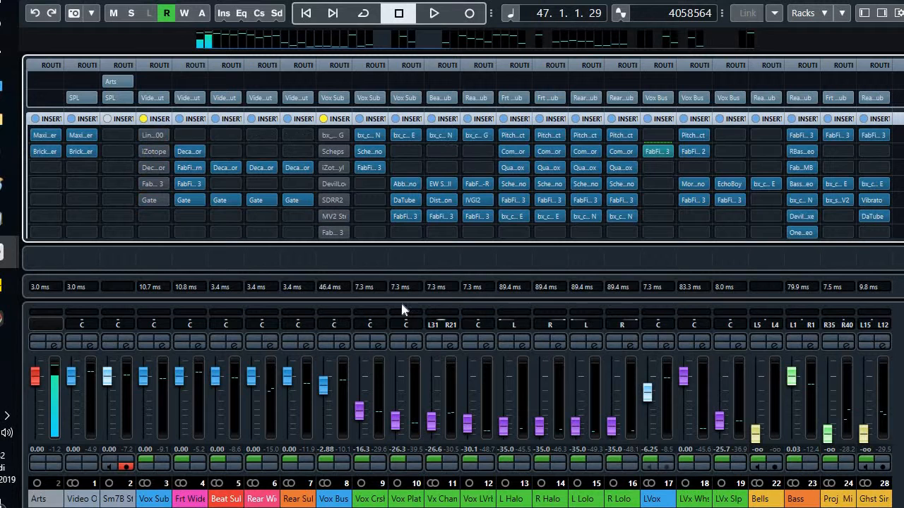
click(342, 339)
click(377, 339)
click(414, 339)
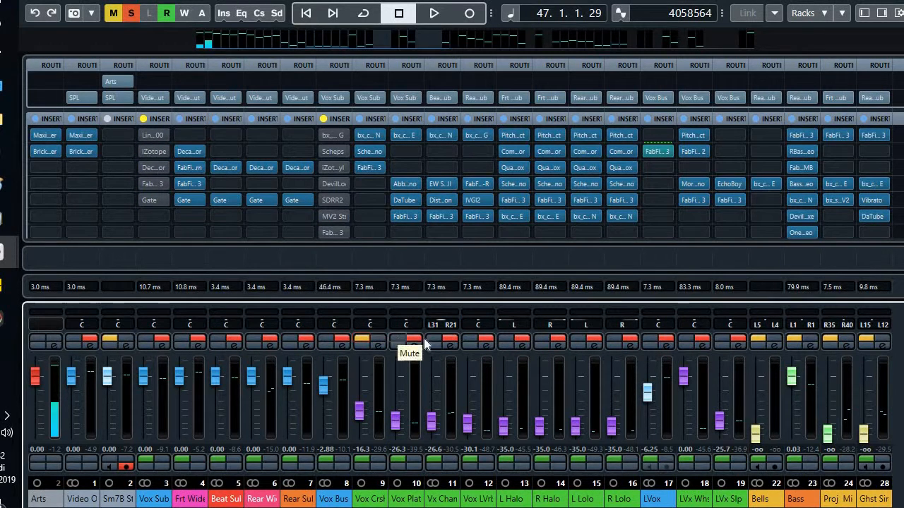
click(450, 339)
click(486, 339)
click(521, 338)
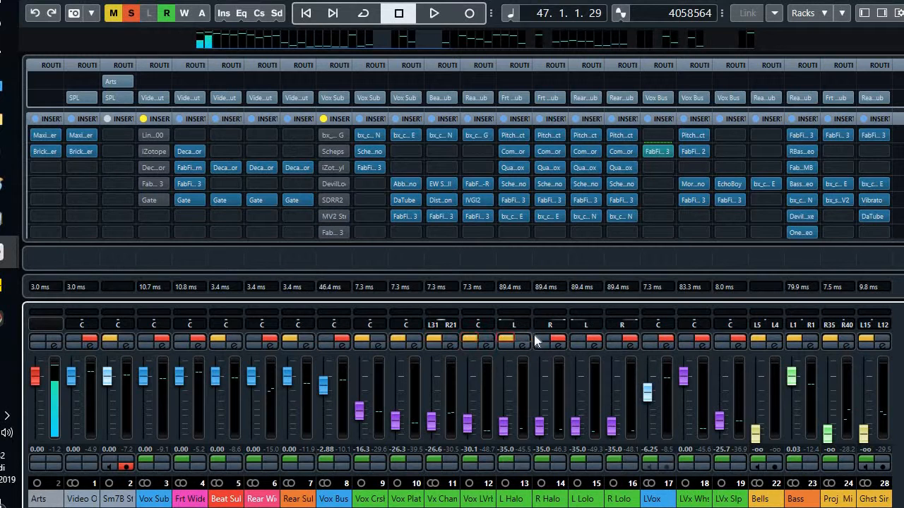
- Take R Halo, L Lolo, R Lolo, LVx Whs and LVx Slp out of the solo and bypass the LVox insert
click(557, 339)
click(593, 339)
click(630, 339)
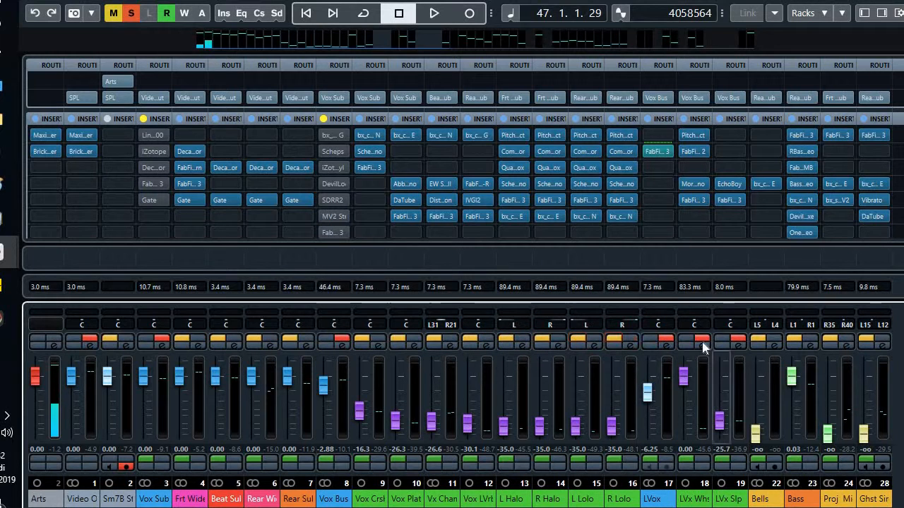
click(704, 341)
click(737, 339)
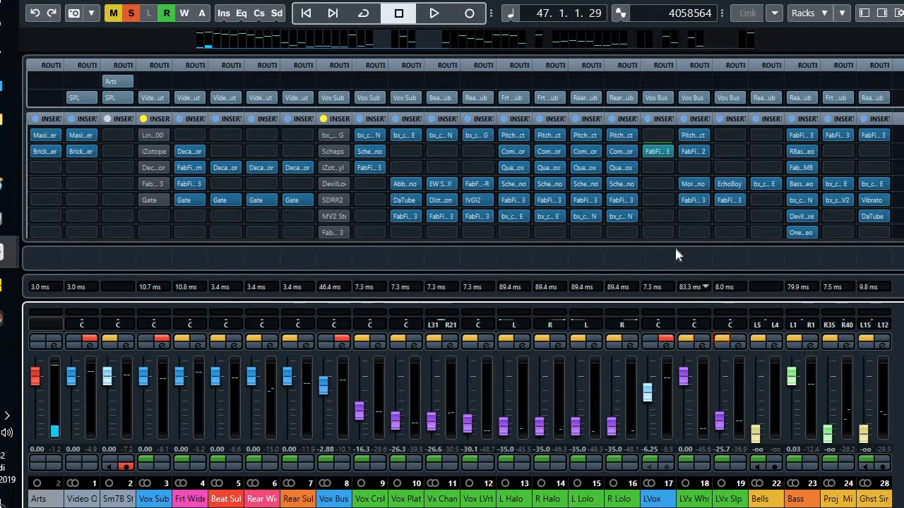
click(648, 152)
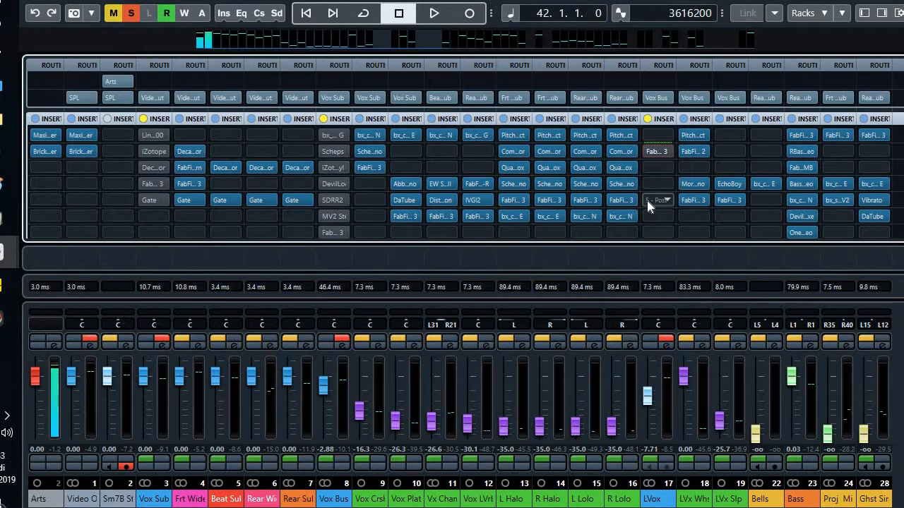
- Audition the unprocessed LVox vocal in the loop, stop playback and return to the loop start at bar 42
key(F3)
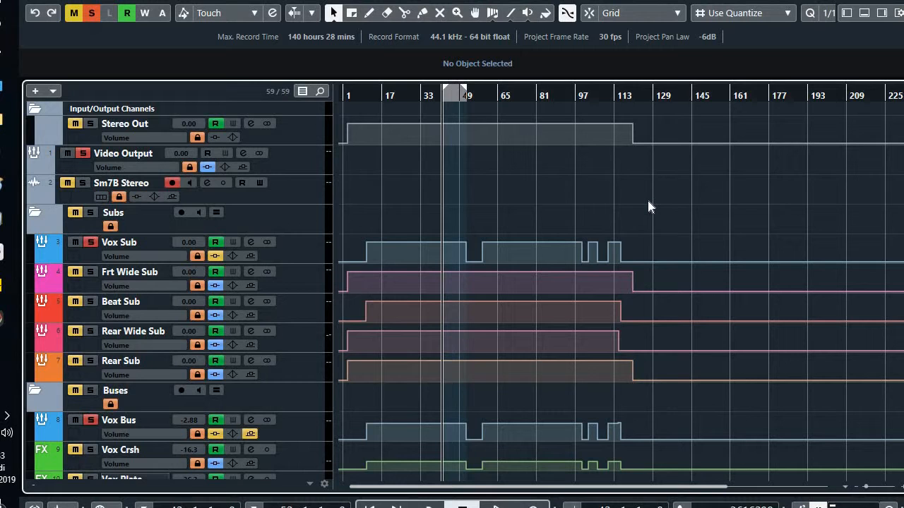
key(F3)
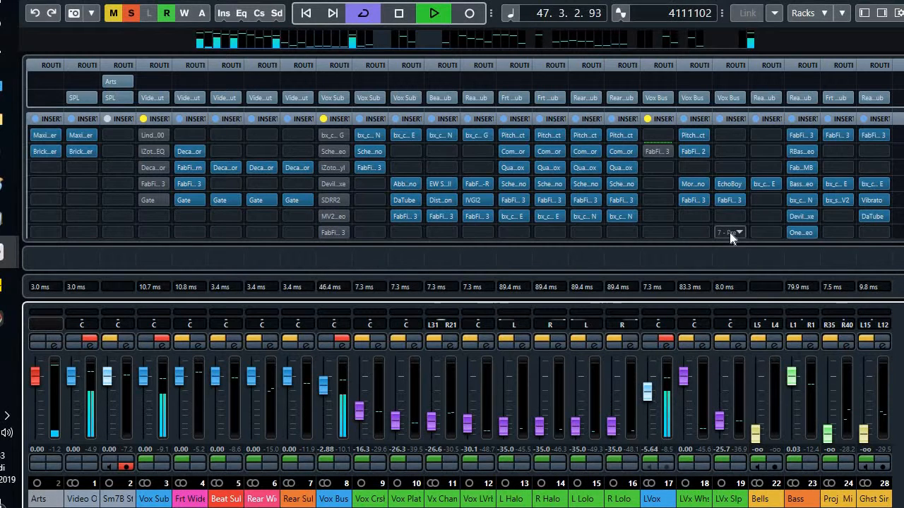
key(space)
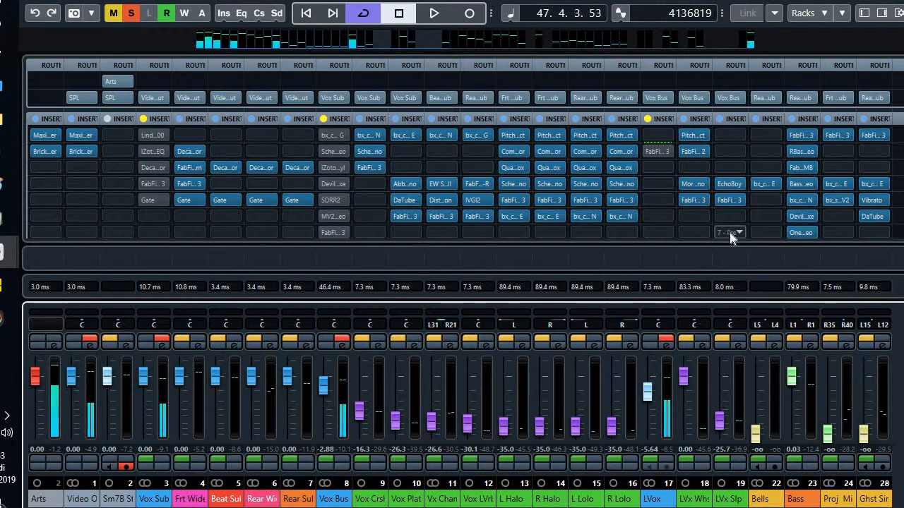
key(KP_1)
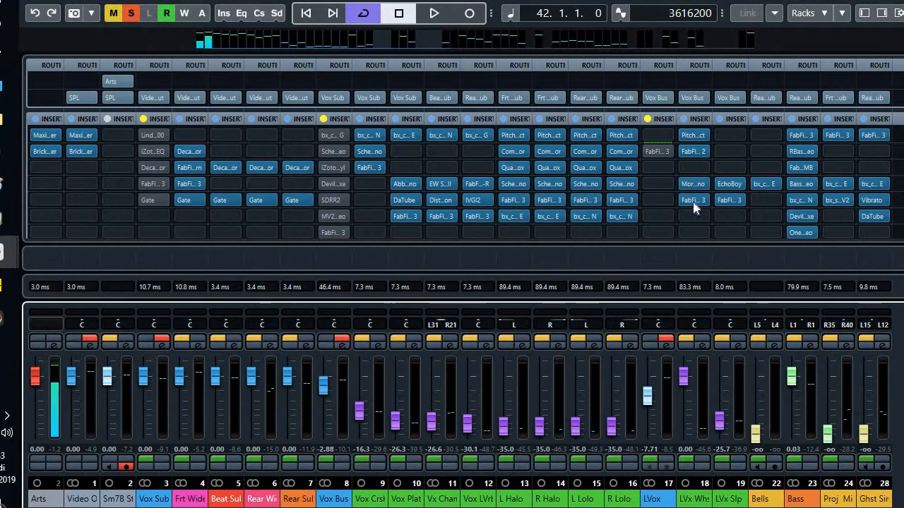
- Reactivate the LVox insert and bring LVx Whs and LVx Slp back into the solo
click(648, 119)
click(699, 339)
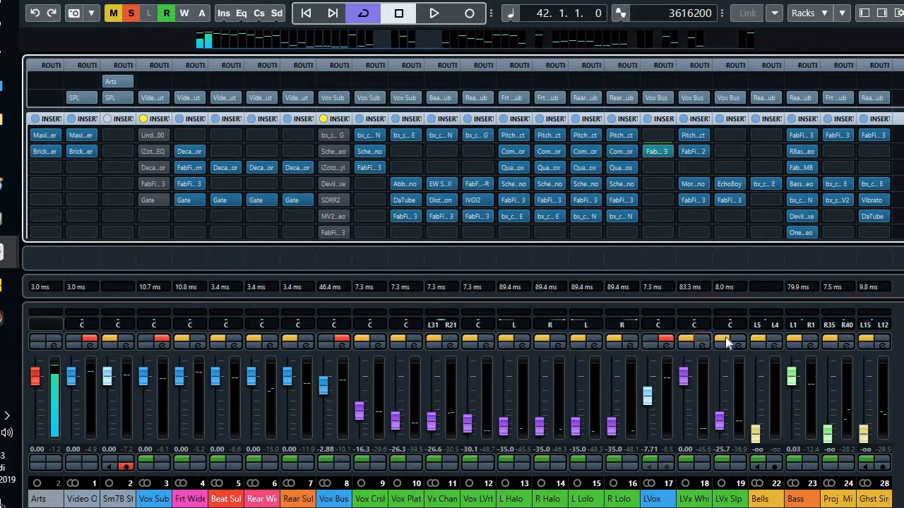
click(735, 339)
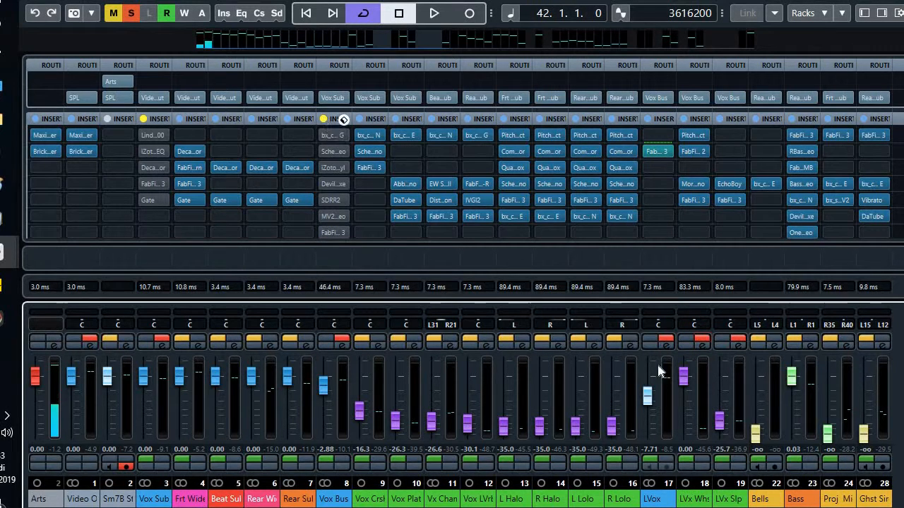
click(649, 338)
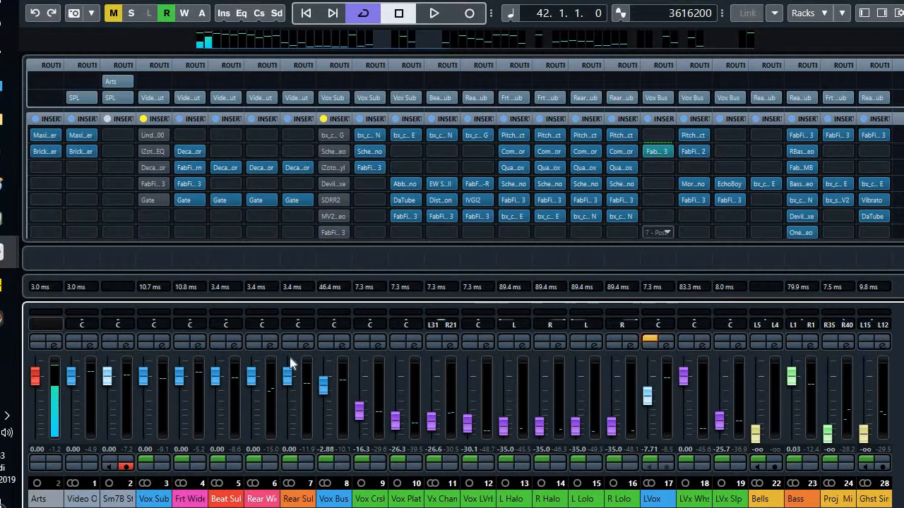
click(342, 338)
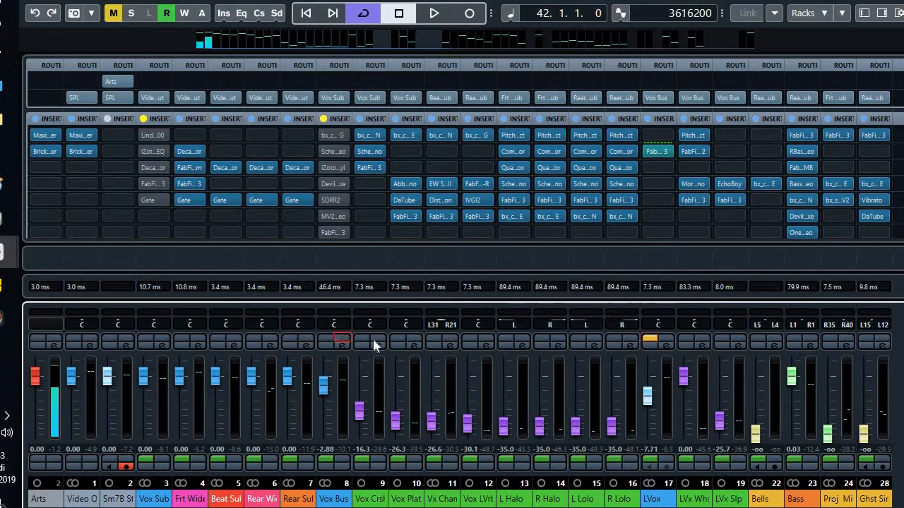
click(375, 339)
click(363, 338)
click(400, 339)
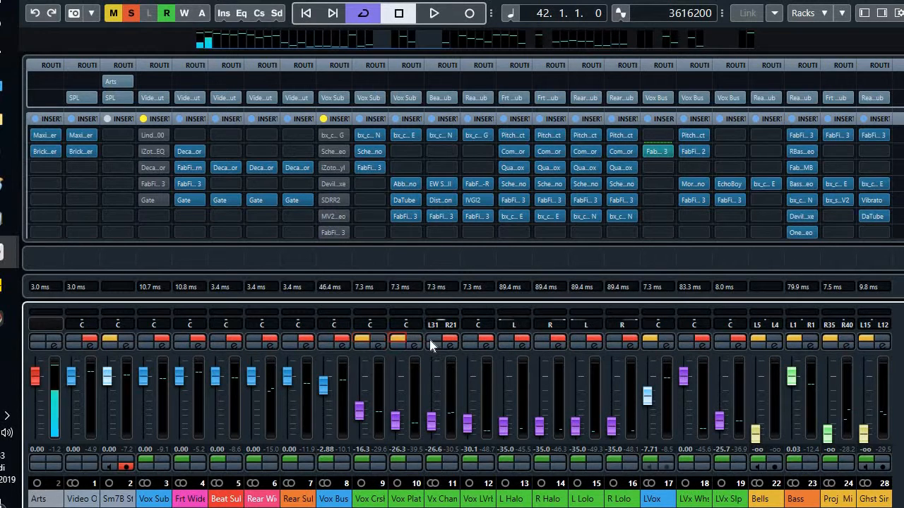
click(433, 339)
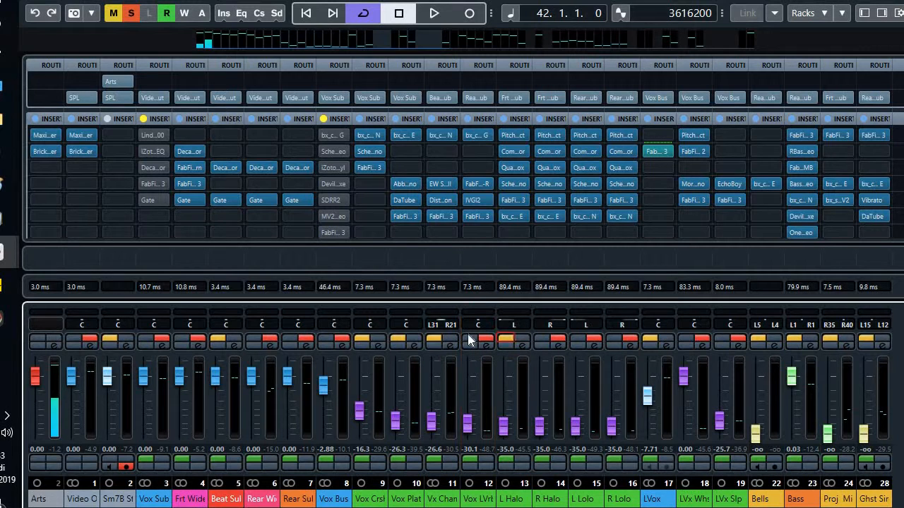
click(510, 338)
click(541, 339)
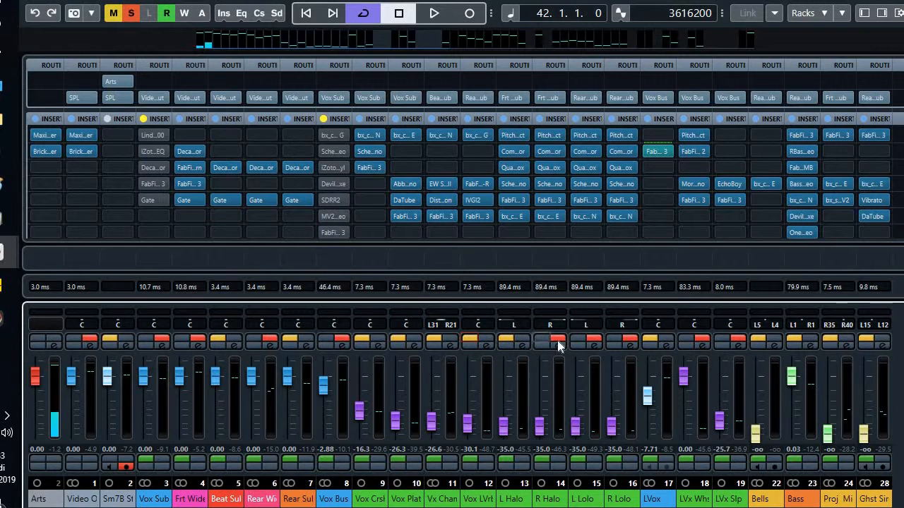
click(611, 337)
click(691, 338)
click(727, 338)
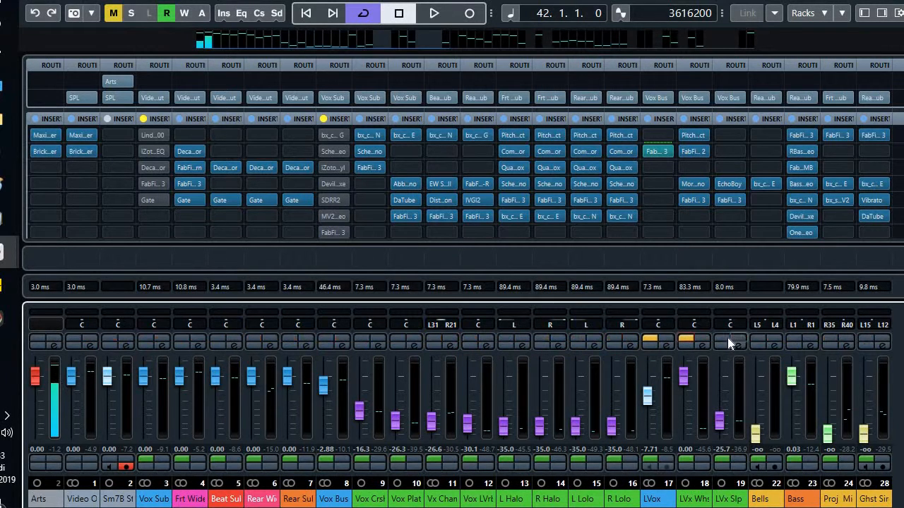
- Unmute and solo LVox, take the FX channels from Vox Crsh to LVx Slp out of the solo, and bypass the LVox insert
click(654, 337)
click(665, 338)
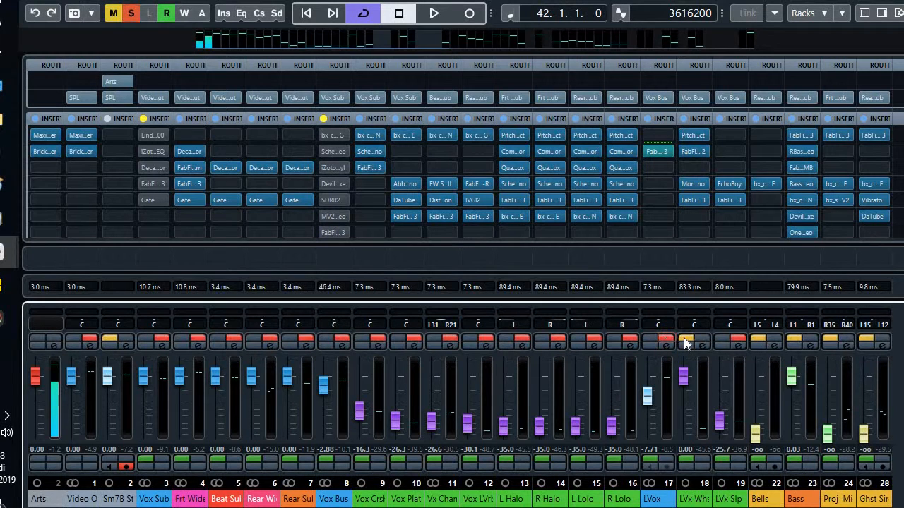
click(684, 338)
click(341, 339)
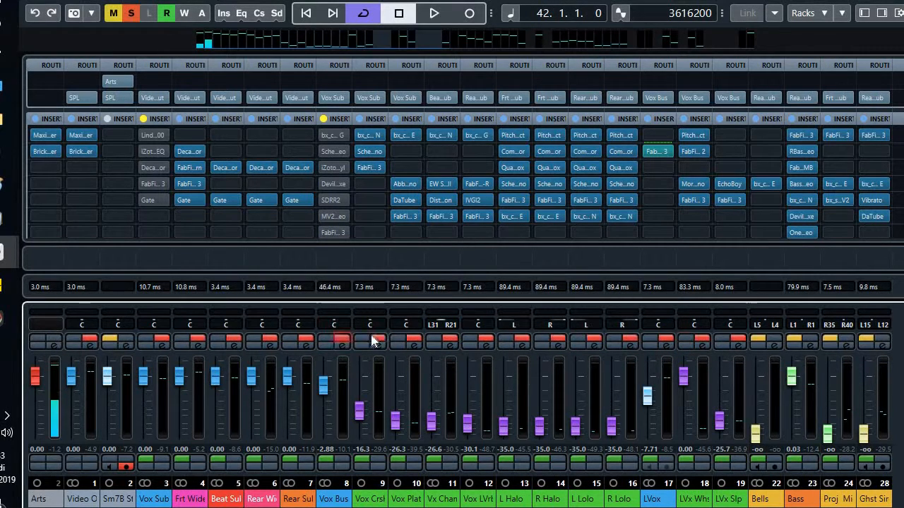
click(361, 338)
click(397, 339)
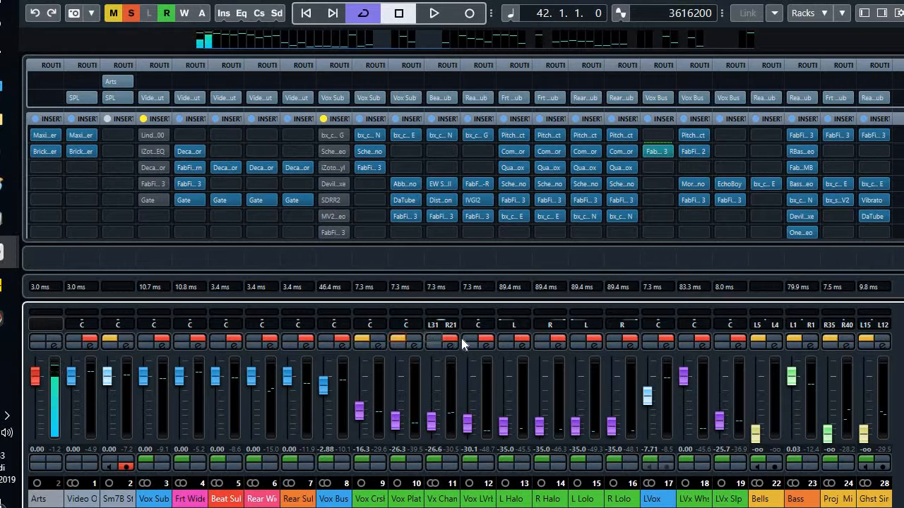
drag(462, 338, 594, 345)
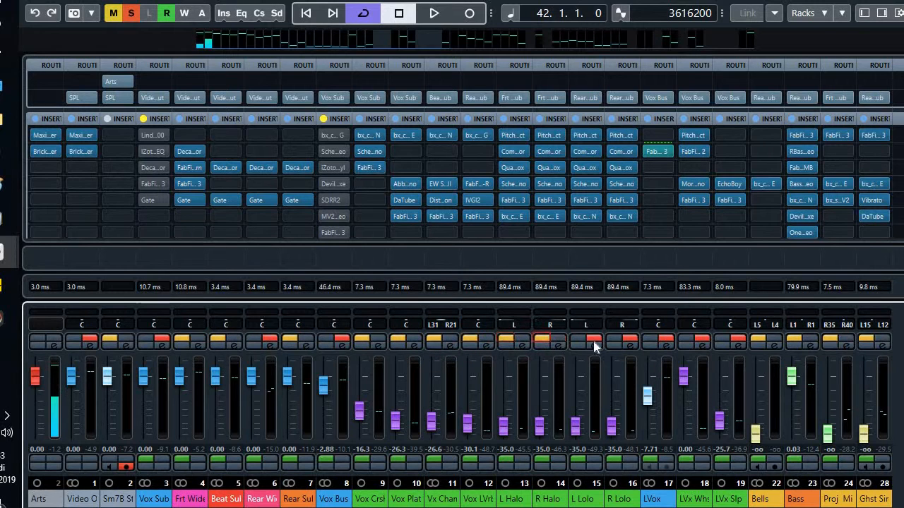
click(611, 339)
click(685, 340)
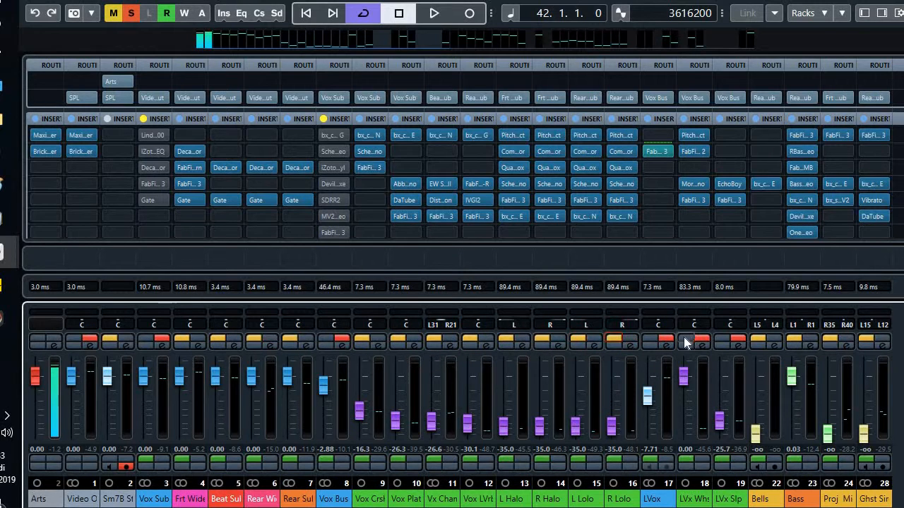
click(724, 338)
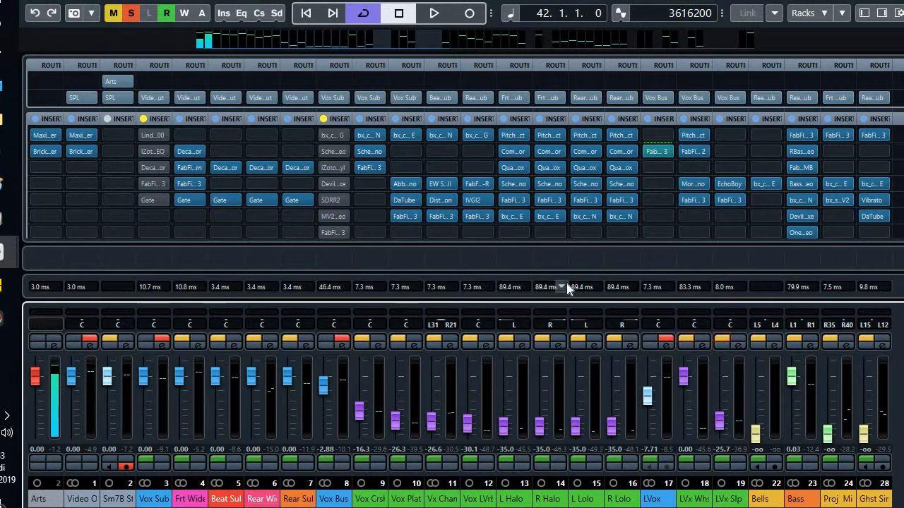
click(648, 150)
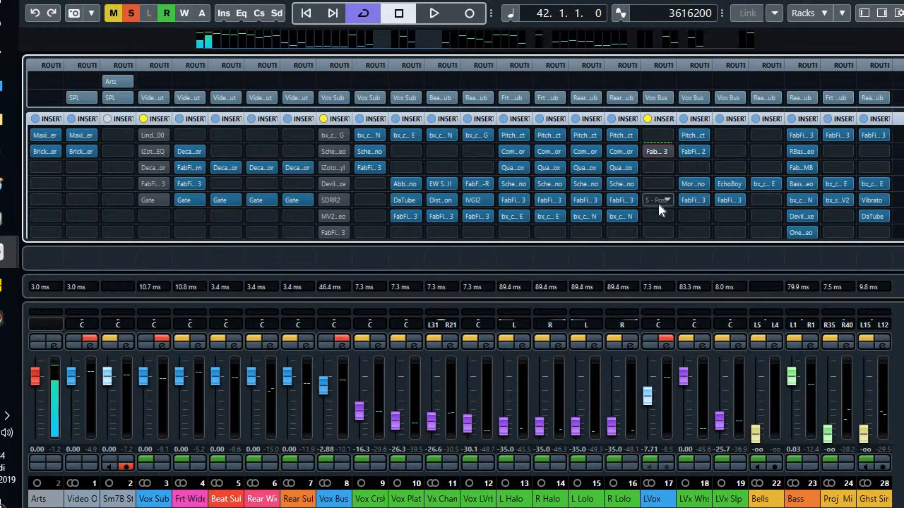
- Play the loop from bar 42, reactivating the LVox insert and adding LVx Whs and LVx Slp to the solo
key(space)
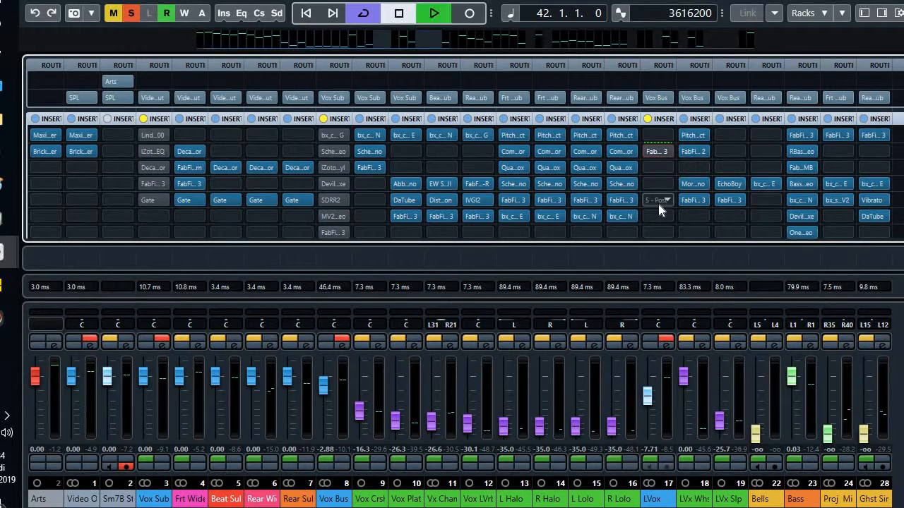
click(646, 153)
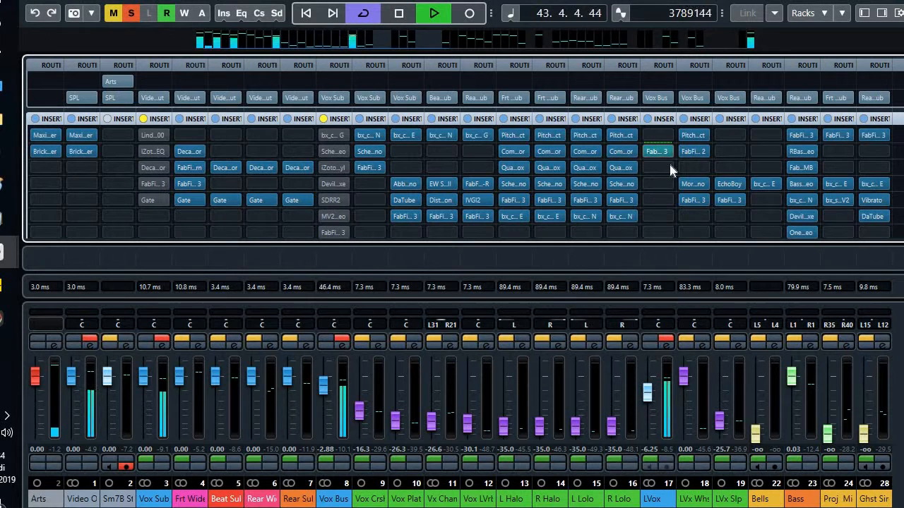
click(702, 340)
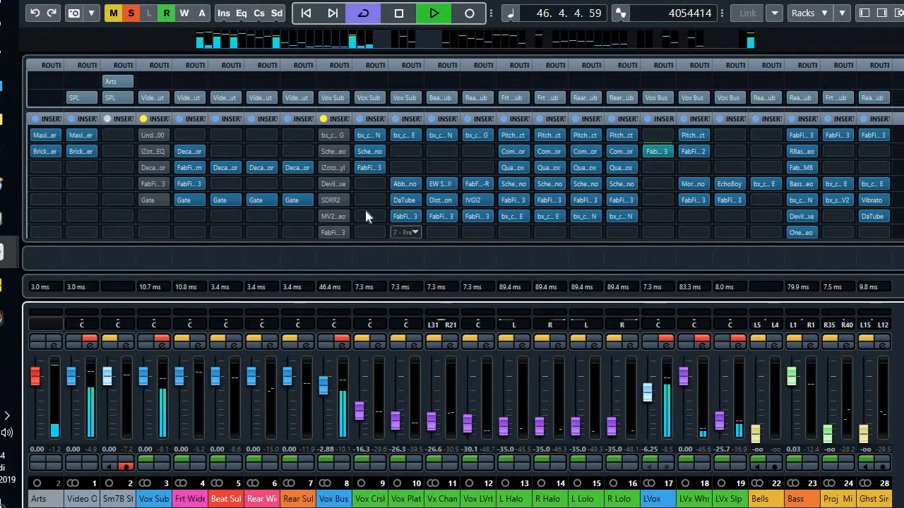
- Reactivate all Vox Bus inserts and add the Vox Crsh and Vox Plat channels to the solo during playback
click(326, 118)
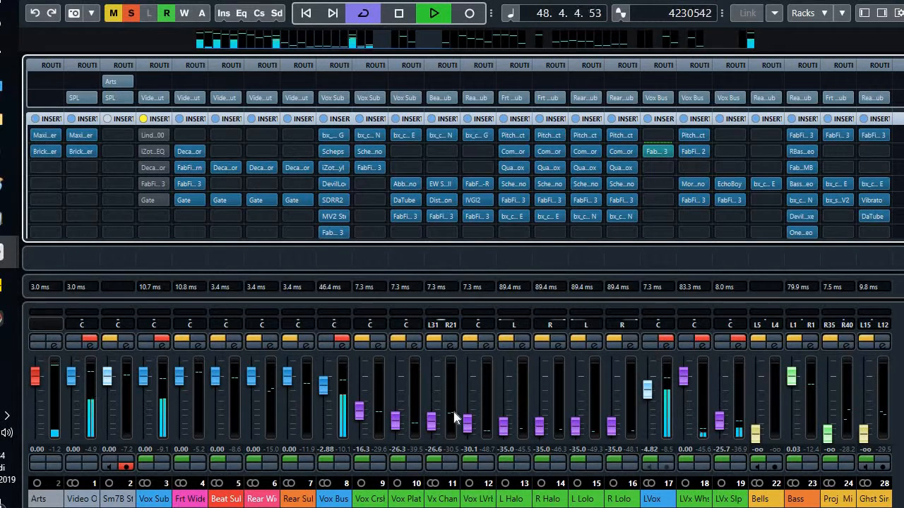
click(378, 339)
click(414, 338)
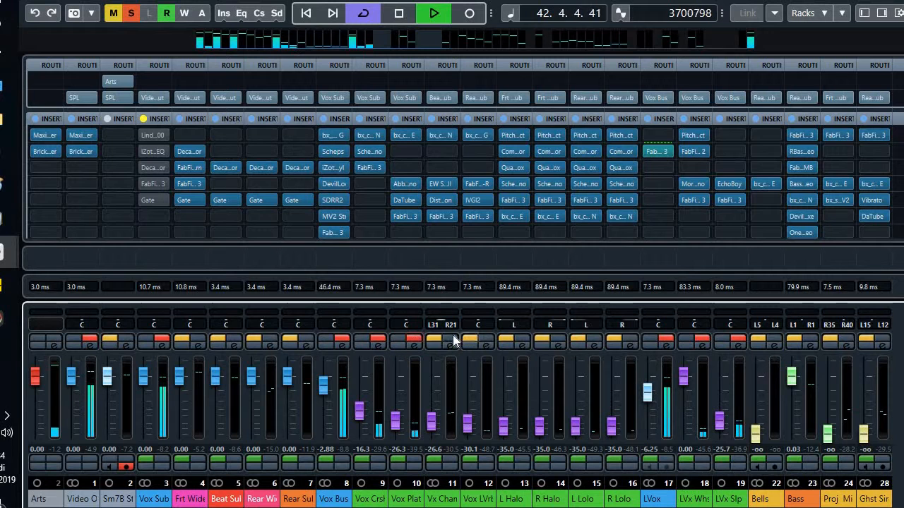
- Bring the remaining vocal FX channels from Vox Chan to R Lolo into the solo one by one during playback
click(453, 338)
click(489, 338)
click(523, 339)
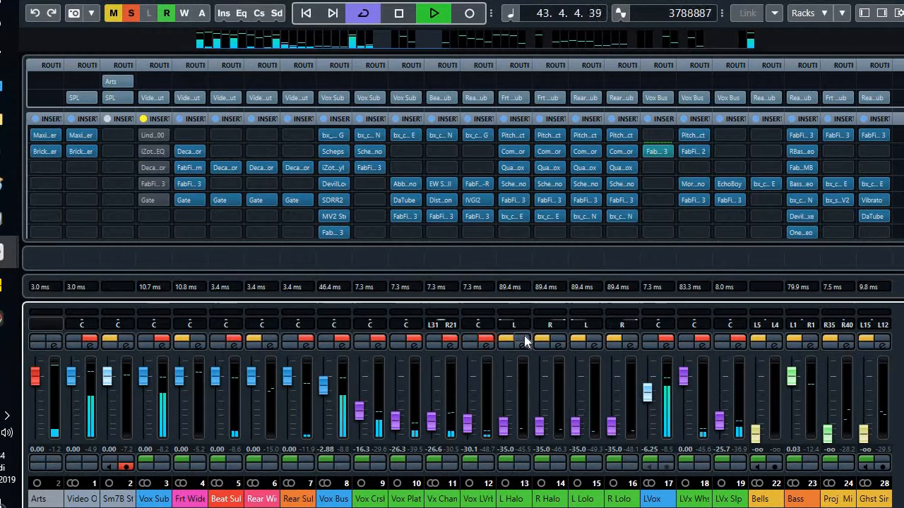
click(557, 339)
click(594, 340)
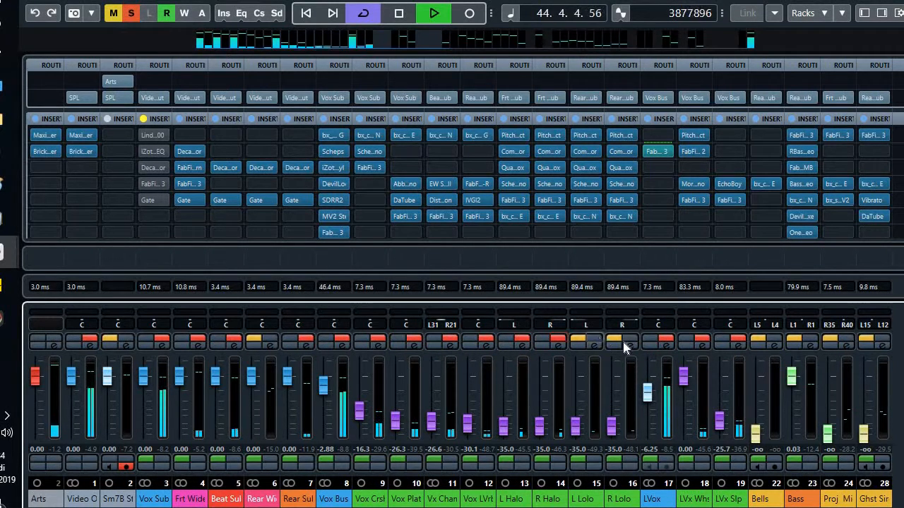
click(630, 340)
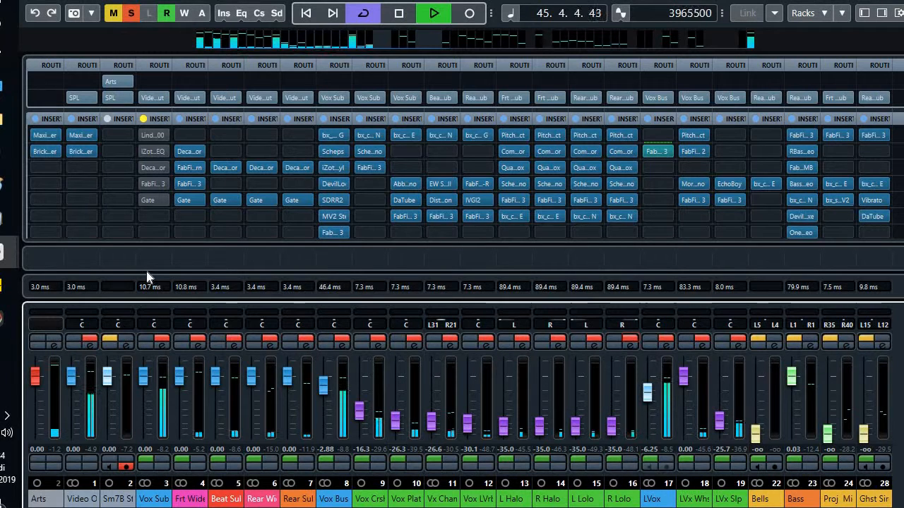
- Reactivate the Vox Sub inserts one after another, from the first slot down to the Gate, while the vocal plays
click(143, 137)
click(144, 151)
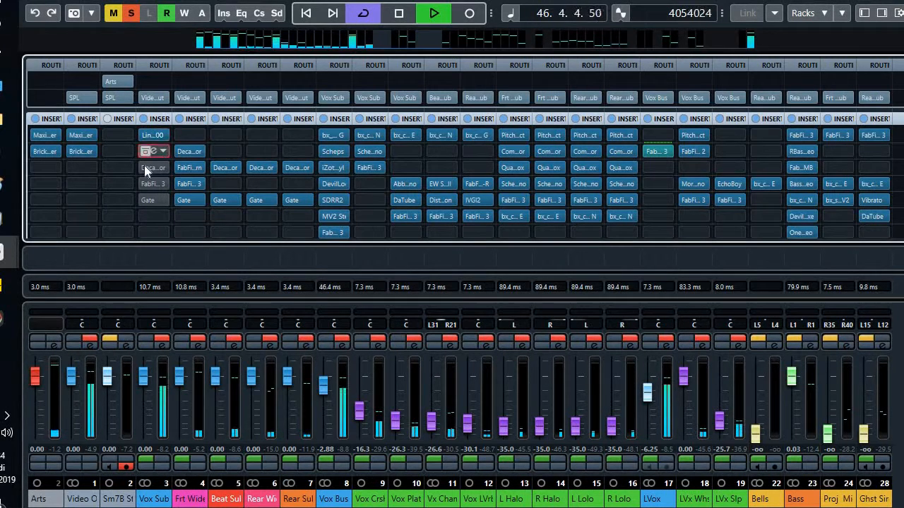
click(145, 165)
click(145, 198)
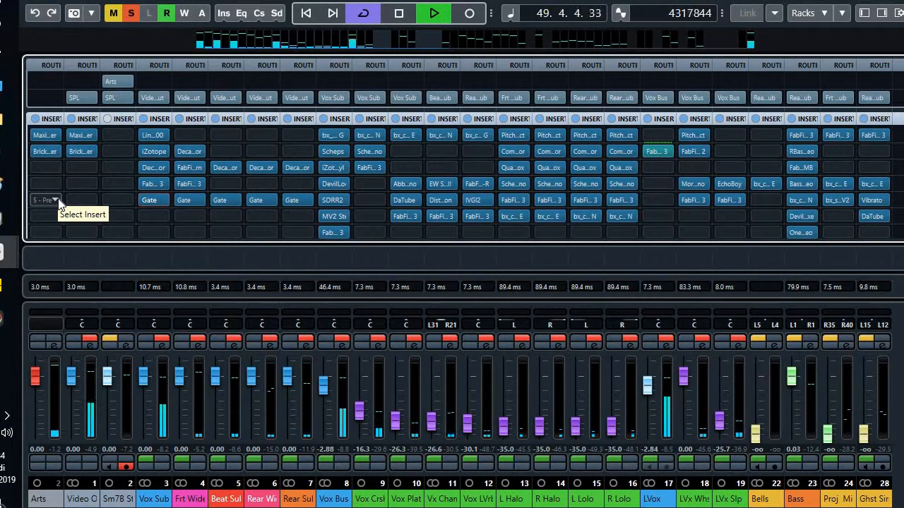
- Turn off loop playback, stop the solo vocal and return the playhead to bar 42
key(KP_Divide)
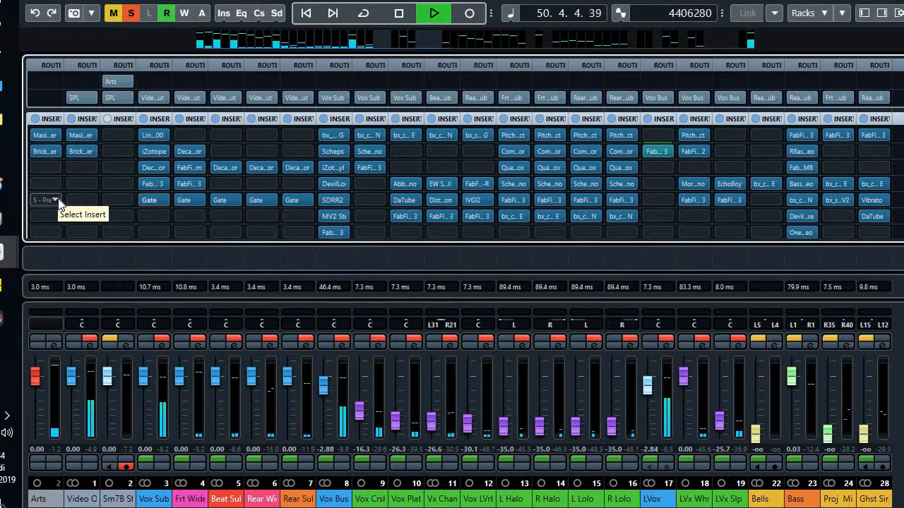
key(space)
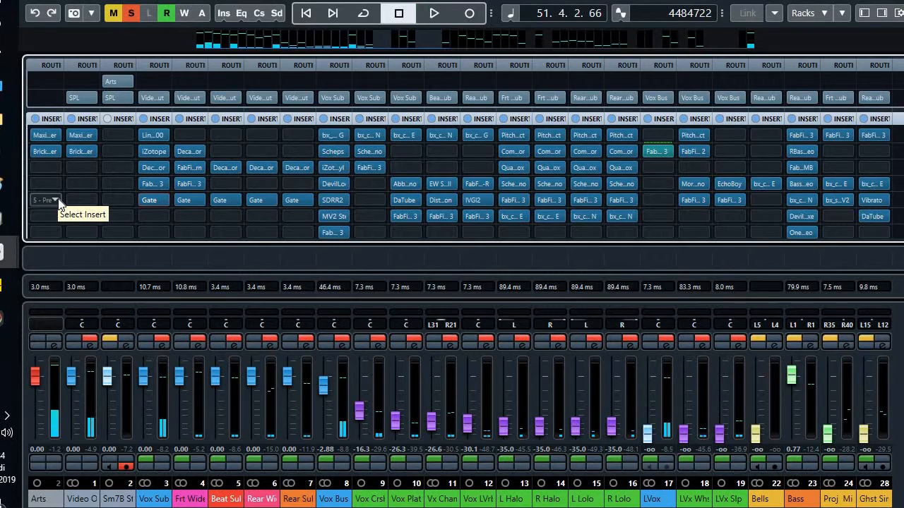
key(KP_1)
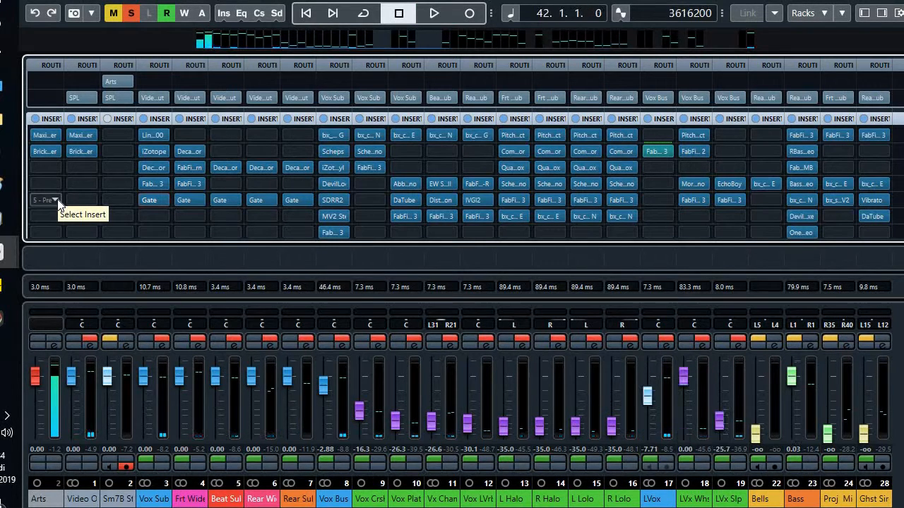
- Clear all solos and mutes, play the full mix from bar 42 for several bars, and return to the project's track view
click(130, 13)
click(113, 13)
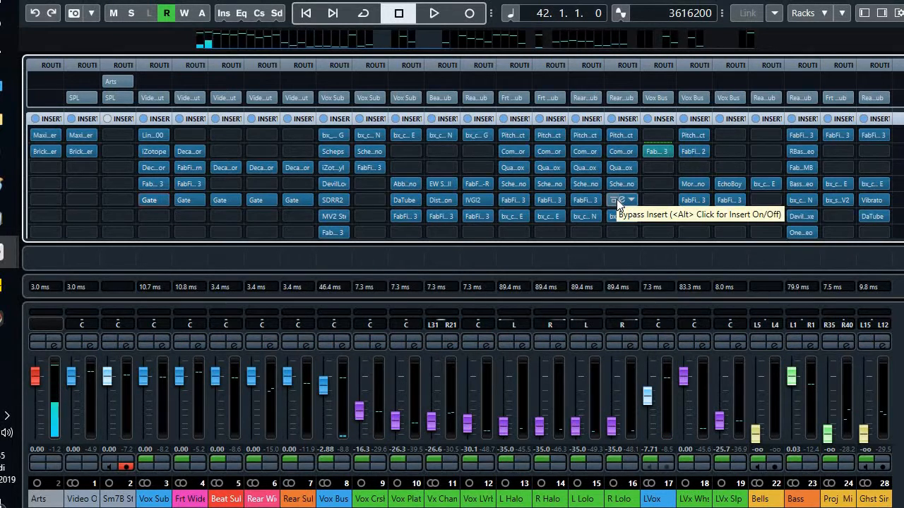
key(space)
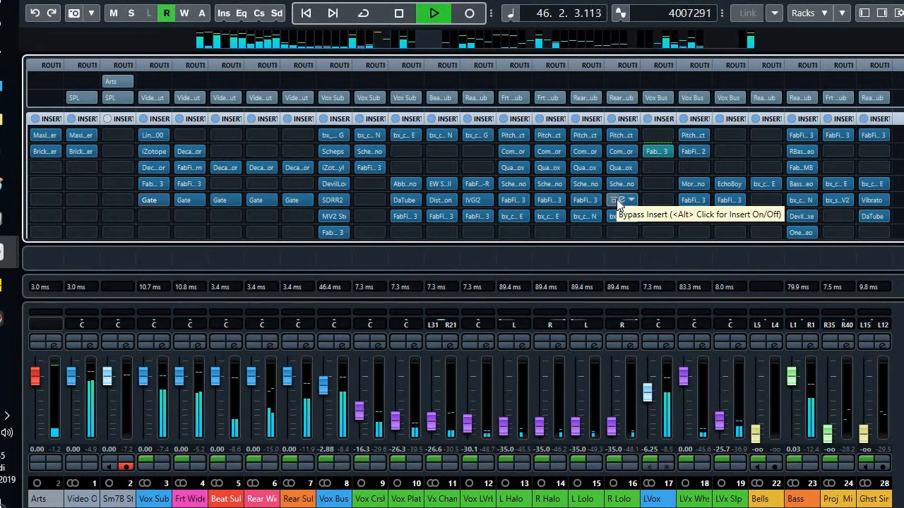
key(space)
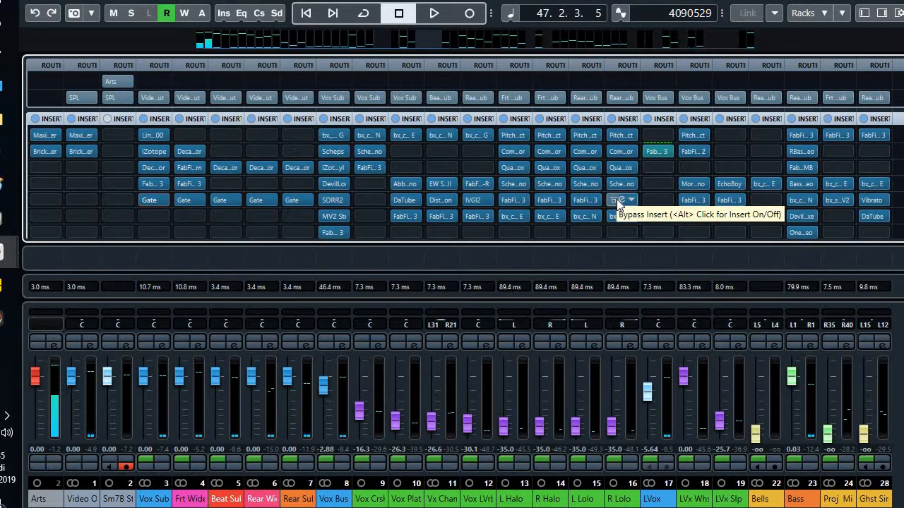
click(630, 262)
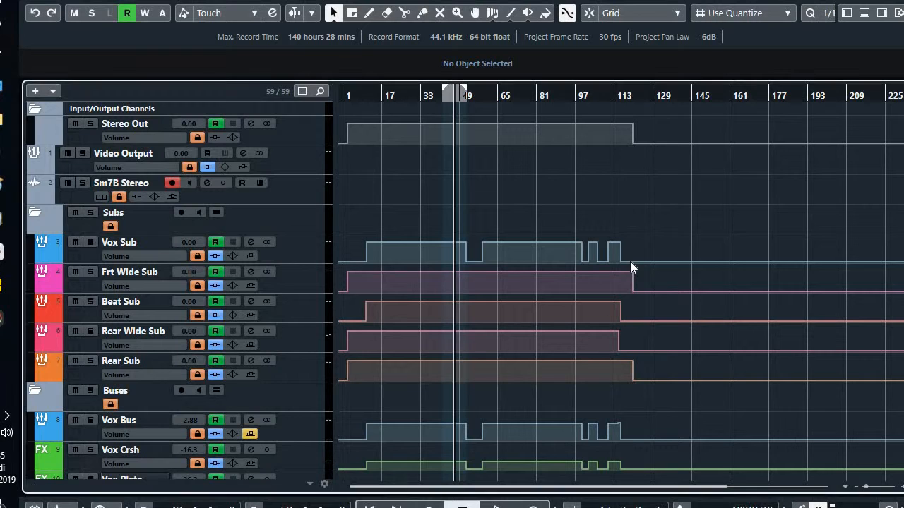